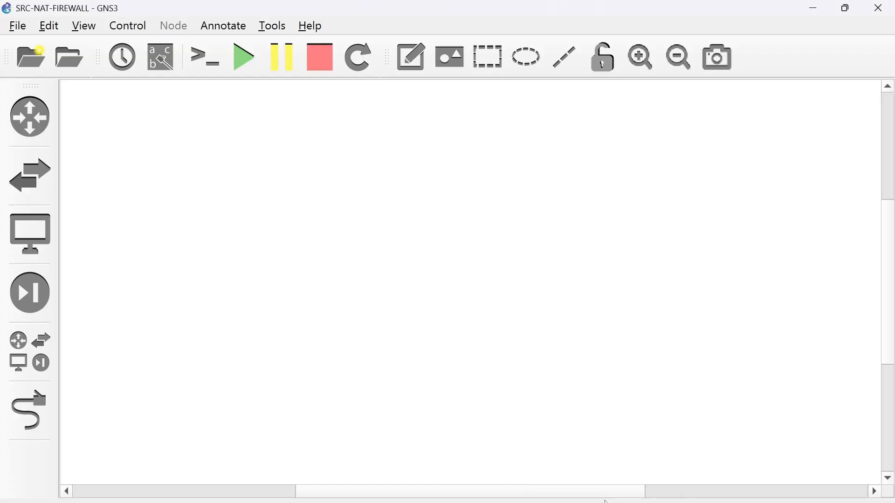
Add a Cloud node to the workspace, show special Ethernet interfaces in its configuration, and add the Wi-Fi interface.
{"action": "left_click", "coordinate": [40, 363]}
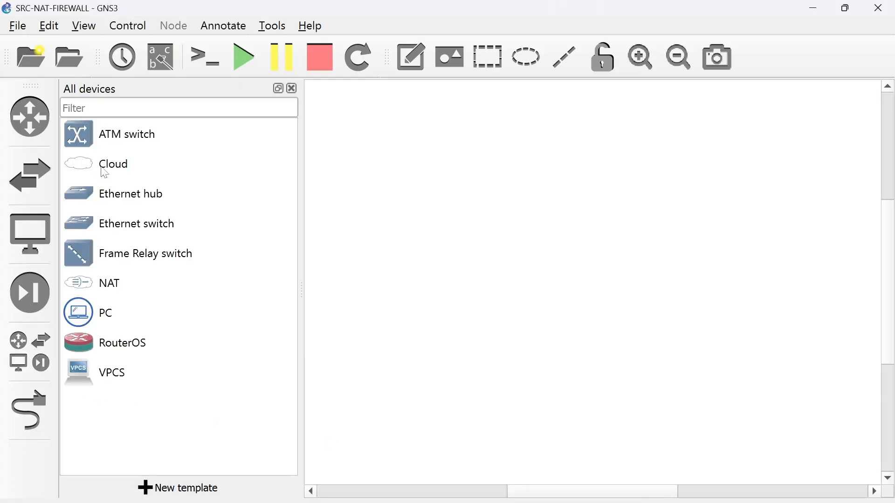
{"action": "left_click_drag", "start_coordinate": [107, 173], "coordinate": [474, 150]}
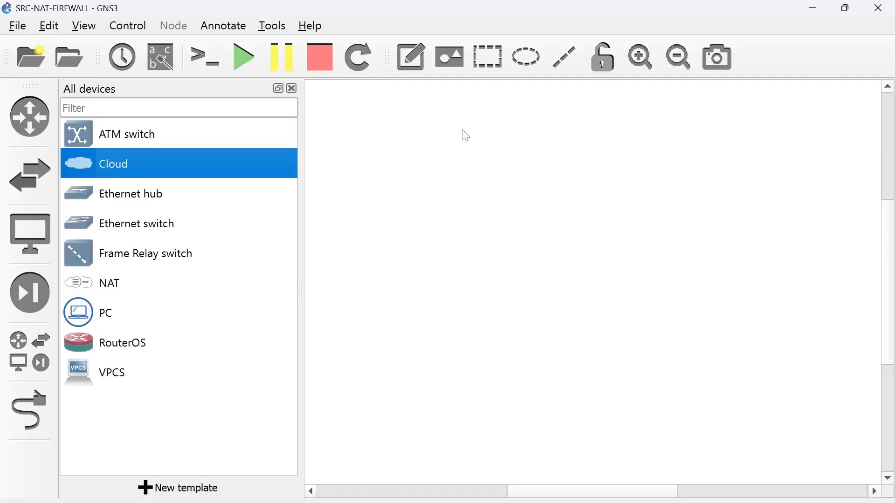
{"action": "right_click", "coordinate": [535, 172]}
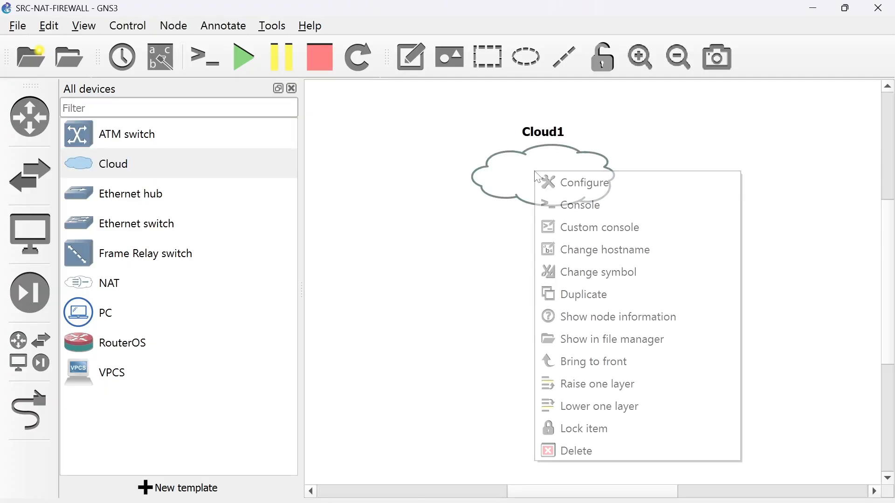
{"action": "left_click", "coordinate": [571, 183]}
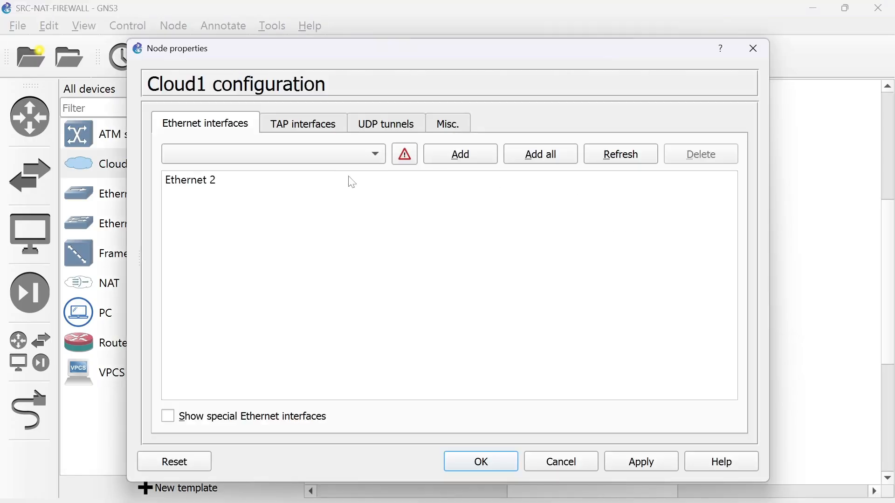
{"action": "left_click", "coordinate": [169, 418]}
{"action": "left_click", "coordinate": [462, 160]}
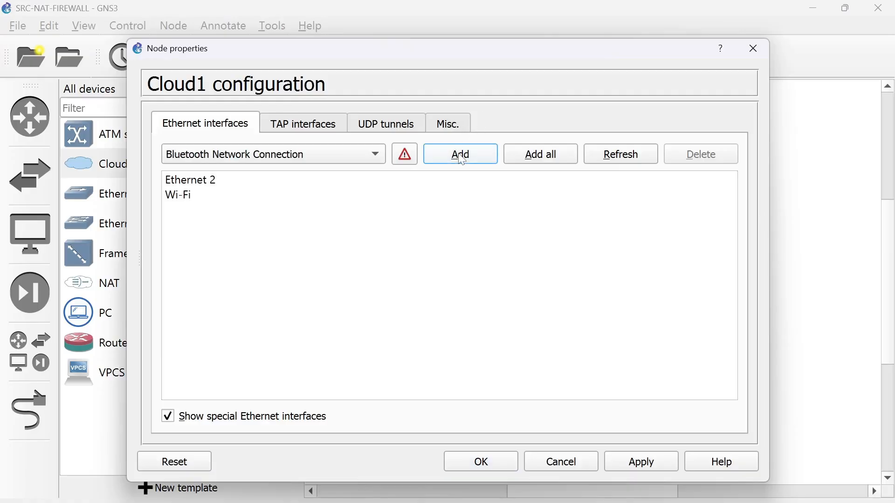
{"action": "left_click", "coordinate": [377, 162]}
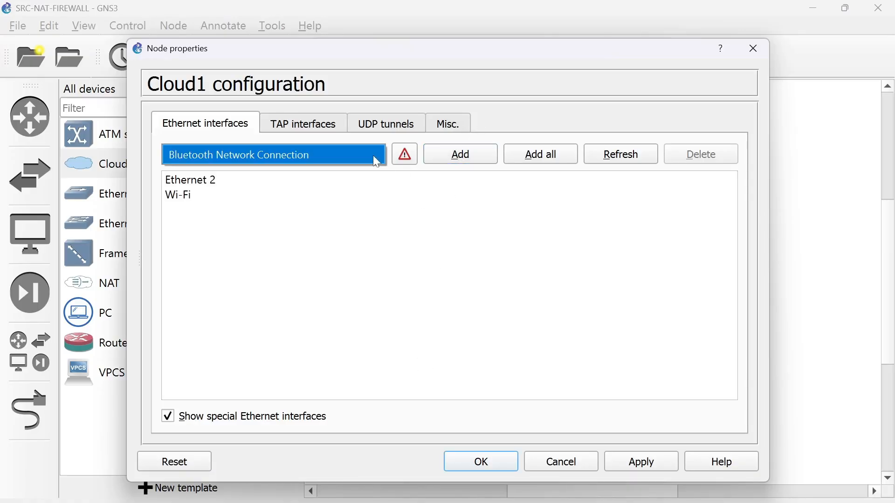
{"action": "left_click", "coordinate": [471, 466]}
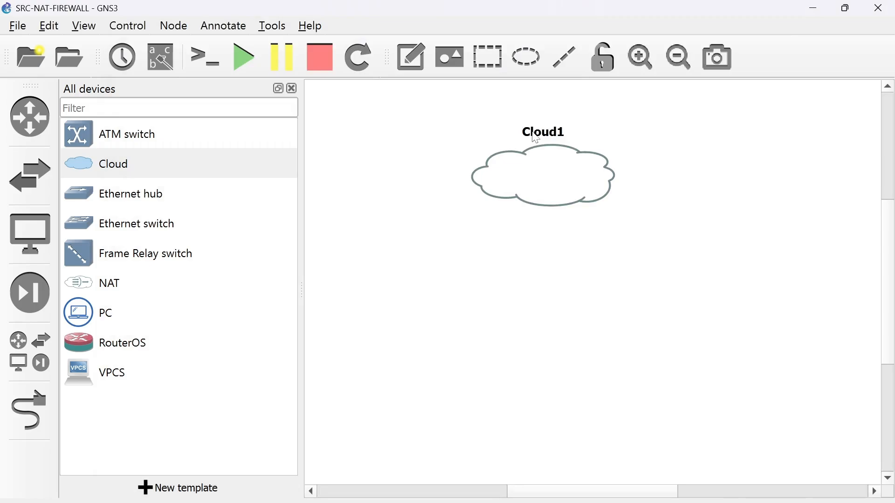
Change the cloud node's hostname to Internet.
{"action": "double_click", "coordinate": [535, 137]}
{"action": "key", "text": "BackSpace"}
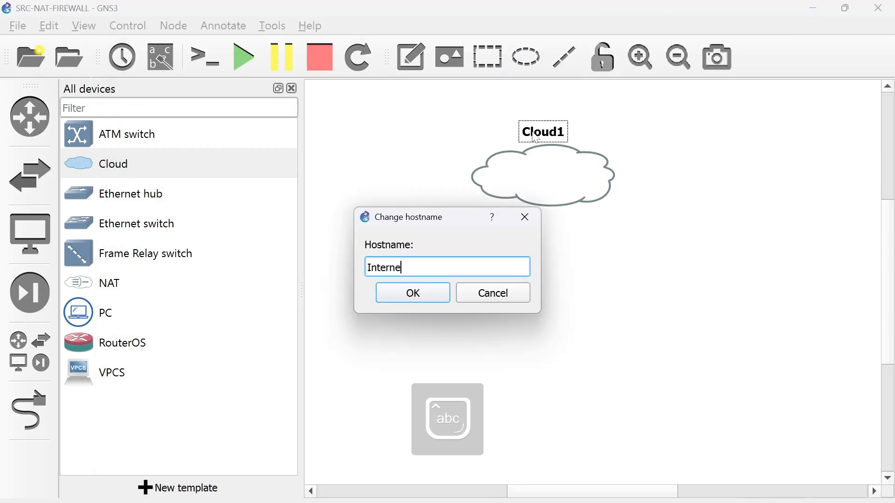
{"action": "key", "text": "Return"}
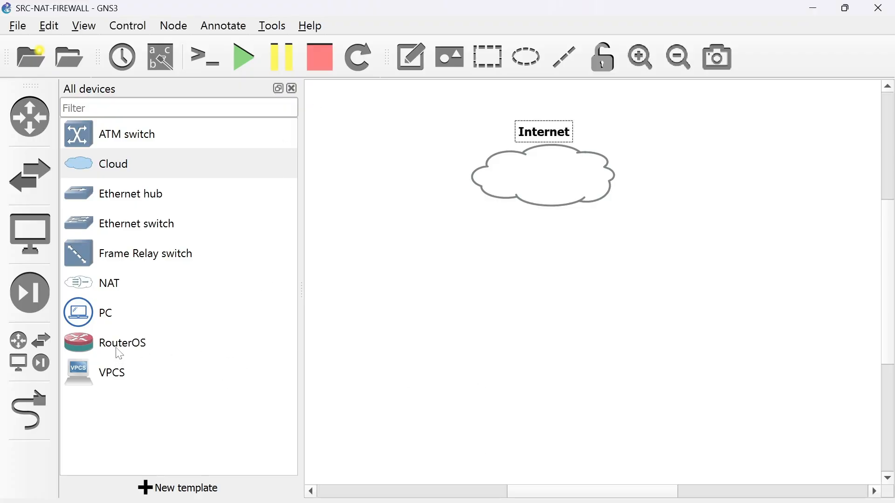
Add a RouterOS node, rename it R-ISP, and align it directly below the Internet cloud.
{"action": "left_click_drag", "start_coordinate": [116, 350], "coordinate": [553, 298]}
{"action": "scroll", "coordinate": [587, 238], "scroll_direction": "down", "scroll_amount": 2}
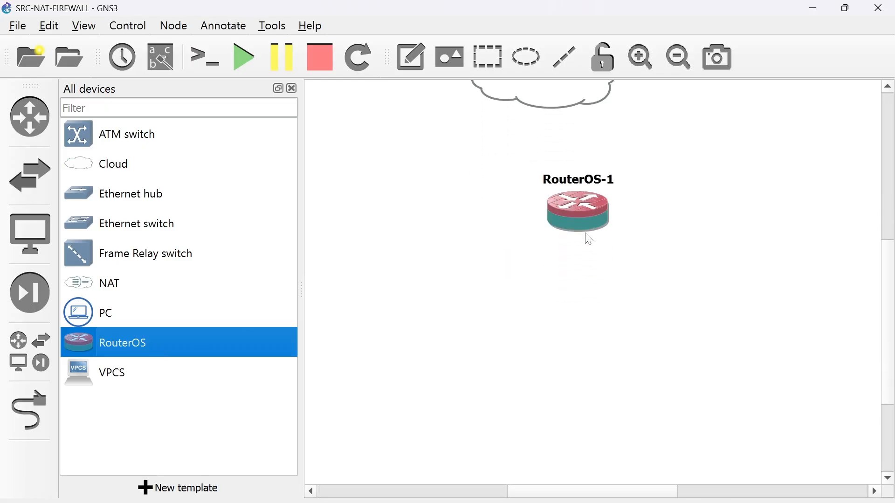
{"action": "double_click", "coordinate": [587, 180]}
{"action": "key", "text": "BackSpace"}
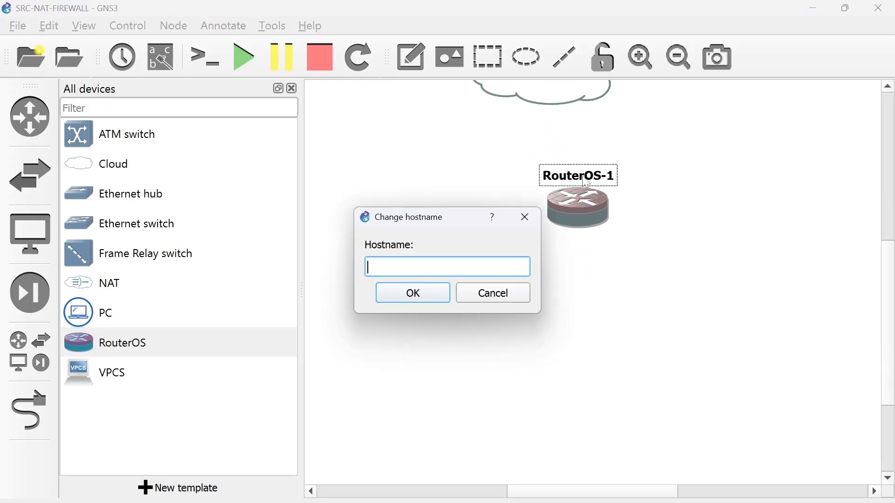
{"action": "type", "text": "R-ISP"}
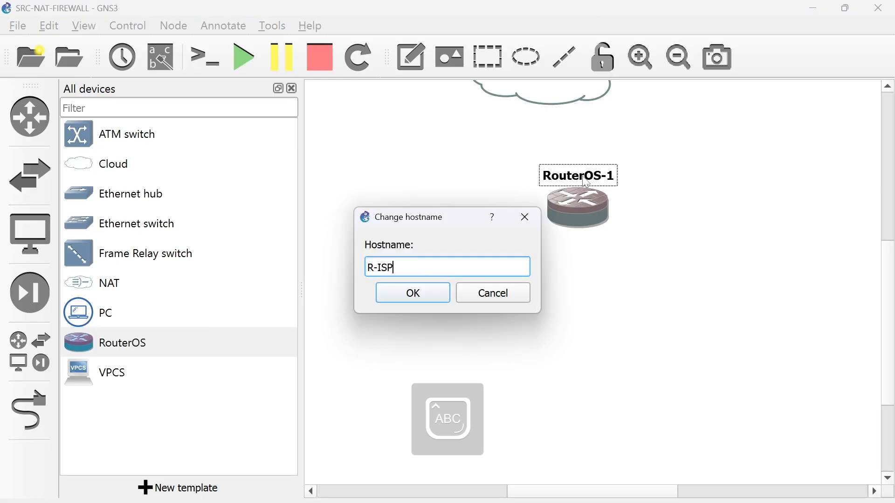
{"action": "key", "text": "Return"}
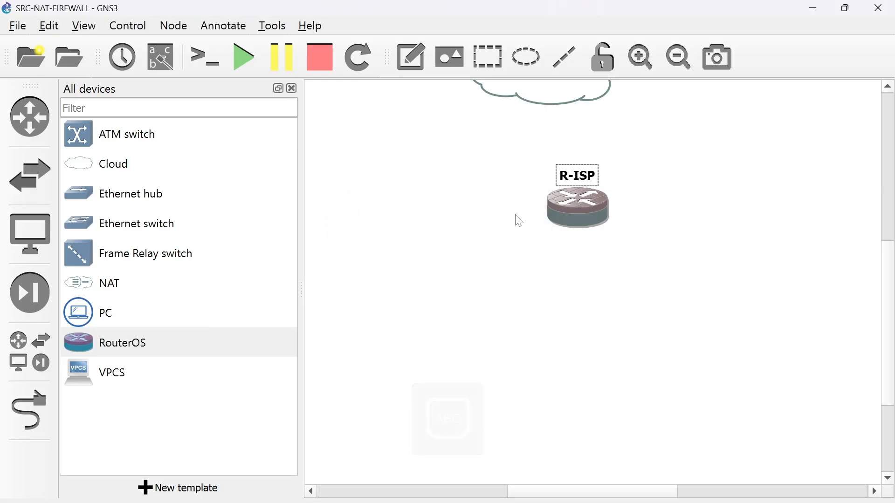
{"action": "left_click_drag", "start_coordinate": [594, 215], "coordinate": [571, 232]}
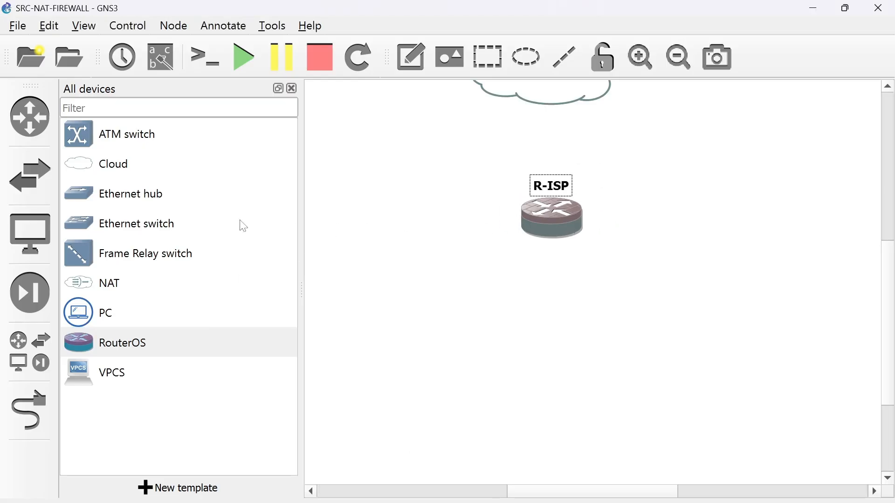
Add an Ethernet switch directly below the R-ISP router.
{"action": "left_click_drag", "start_coordinate": [179, 235], "coordinate": [540, 351]}
{"action": "scroll", "coordinate": [621, 282], "scroll_direction": "down", "scroll_amount": 1}
{"action": "scroll", "coordinate": [622, 282], "scroll_direction": "down", "scroll_amount": 1}
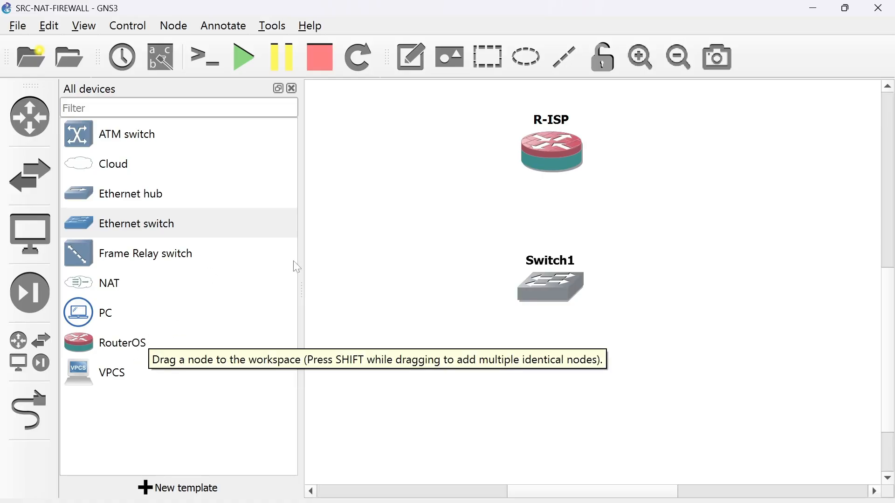
Add a PC node to the far right of Switch1, level with it, and rename it PC-PUBLIC.
{"action": "scroll", "coordinate": [349, 290], "scroll_direction": "down", "scroll_amount": 1}
{"action": "left_click_drag", "start_coordinate": [122, 318], "coordinate": [824, 263]}
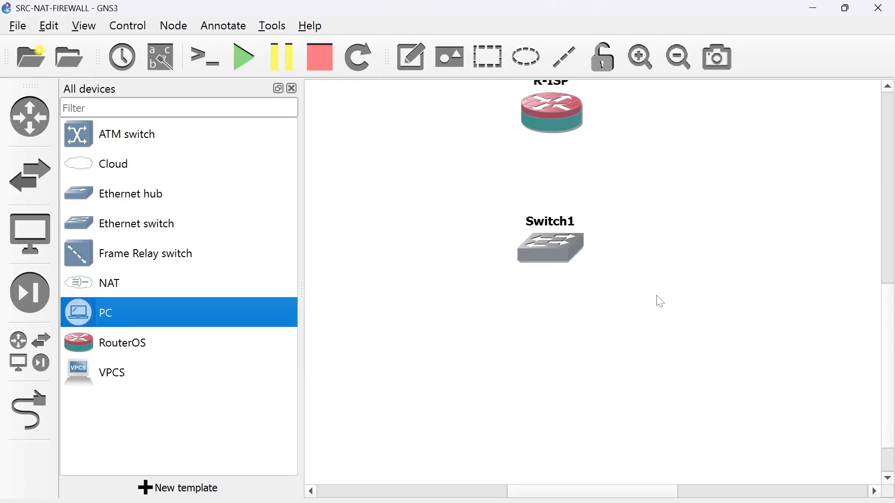
{"action": "left_click_drag", "start_coordinate": [846, 292], "coordinate": [846, 254]}
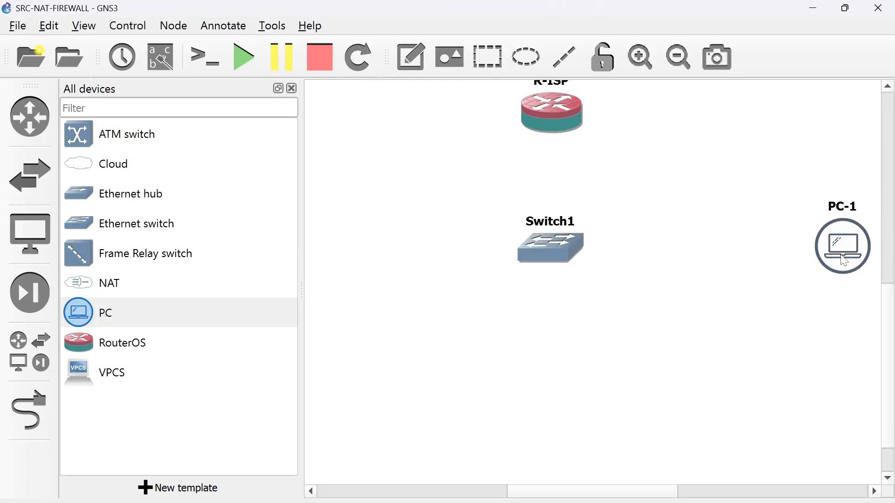
{"action": "left_click", "coordinate": [857, 213]}
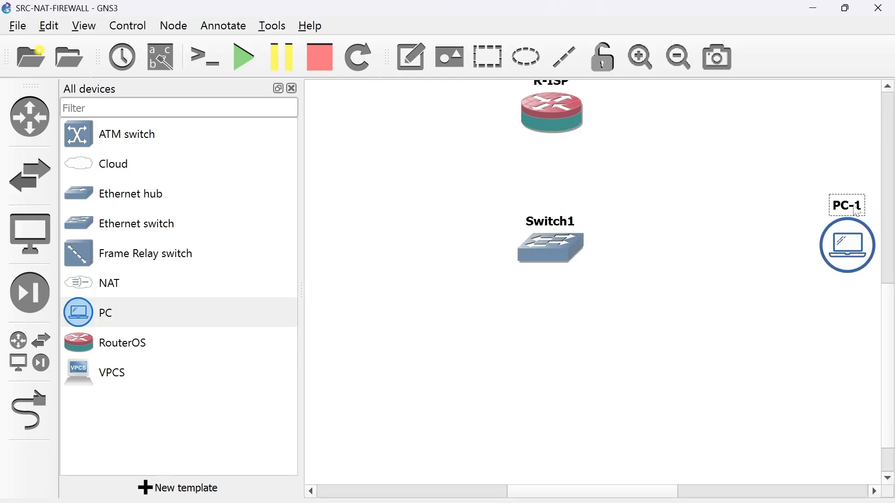
{"action": "double_click", "coordinate": [857, 213]}
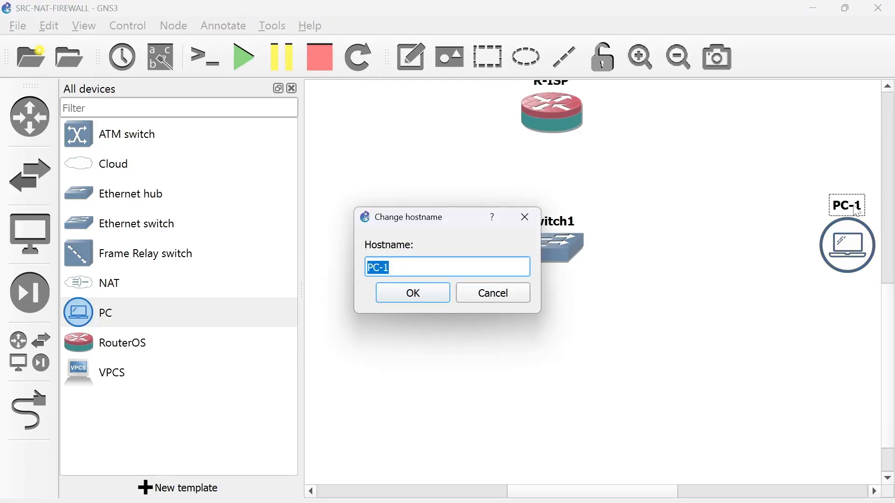
{"action": "key", "text": "End"}
{"action": "key", "text": "BackSpace"}
{"action": "type", "text": "PUBL"}
{"action": "key", "text": "Return"}
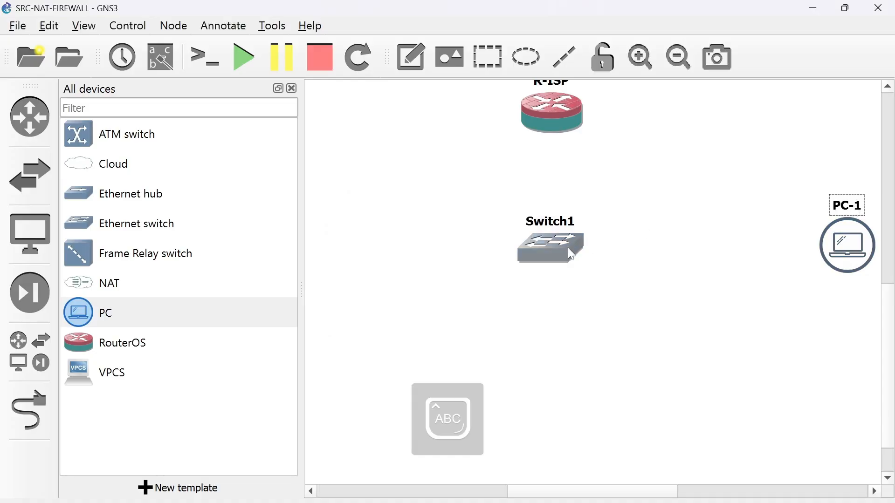
Add two RouterOS nodes below Switch1, one to its lower left and one to its lower right.
{"action": "left_click", "coordinate": [188, 345]}
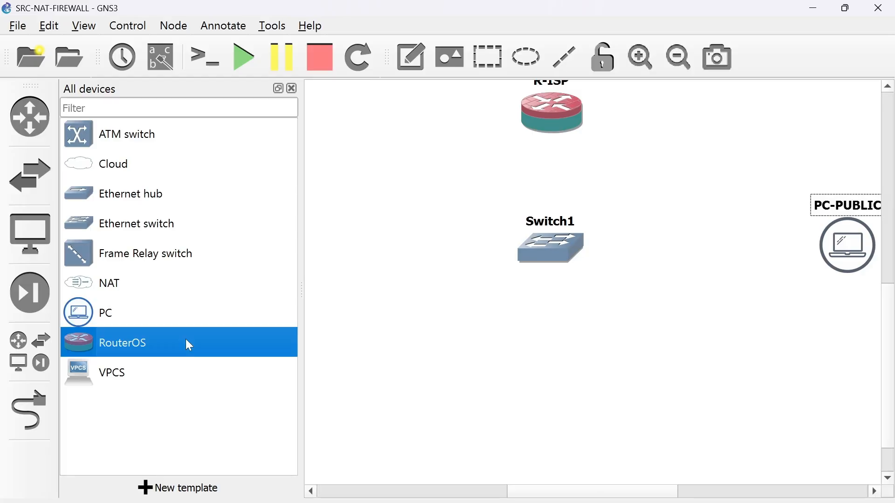
{"action": "left_click_drag", "start_coordinate": [189, 346], "coordinate": [388, 369]}
{"action": "left_click_drag", "start_coordinate": [171, 352], "coordinate": [690, 388]}
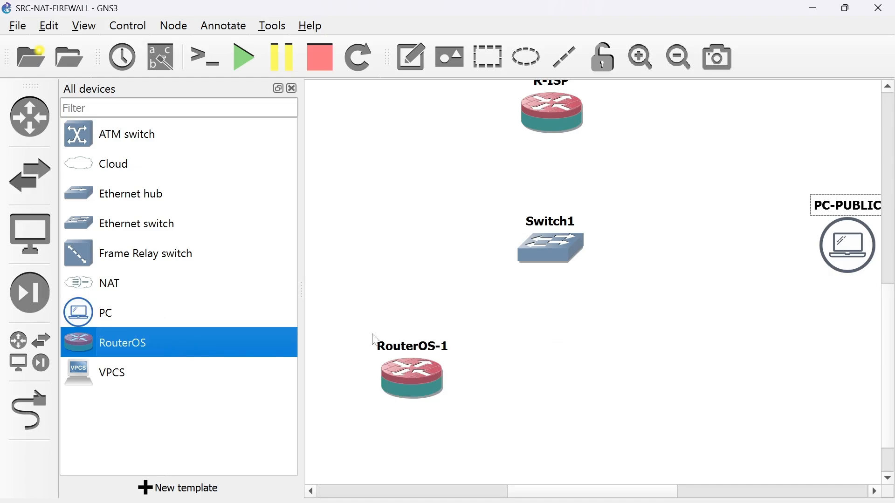
Change the hostname of the router at the lower left of Switch1 to R-Routing.
{"action": "double_click", "coordinate": [412, 350]}
{"action": "key", "text": "BackSpace"}
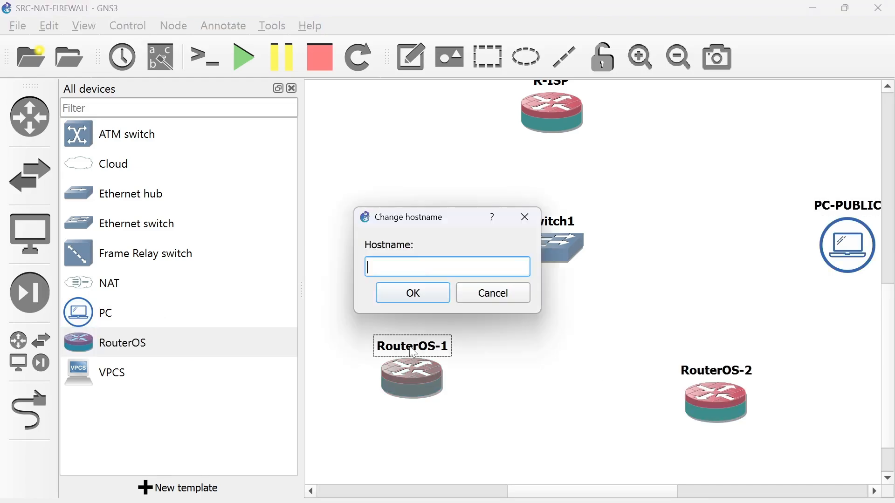
{"action": "type", "text": "R-Routingg"}
{"action": "key", "text": "Return"}
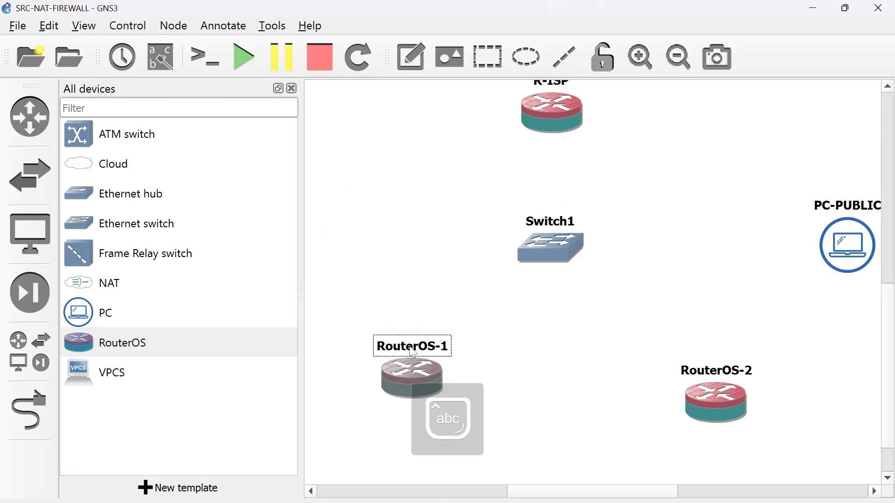
Change the hostname of the router at the lower right of Switch1 to R-NAT.
{"action": "double_click", "coordinate": [720, 369]}
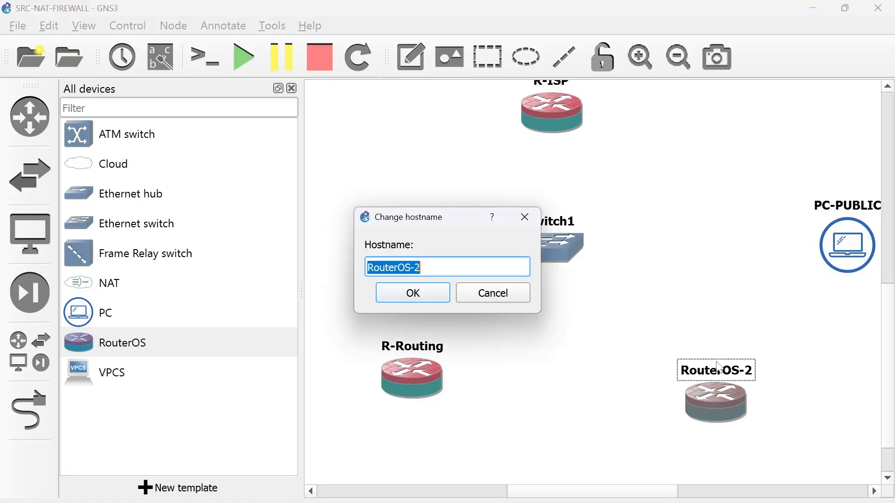
{"action": "key", "text": "BackSpace"}
{"action": "type", "text": "R"}
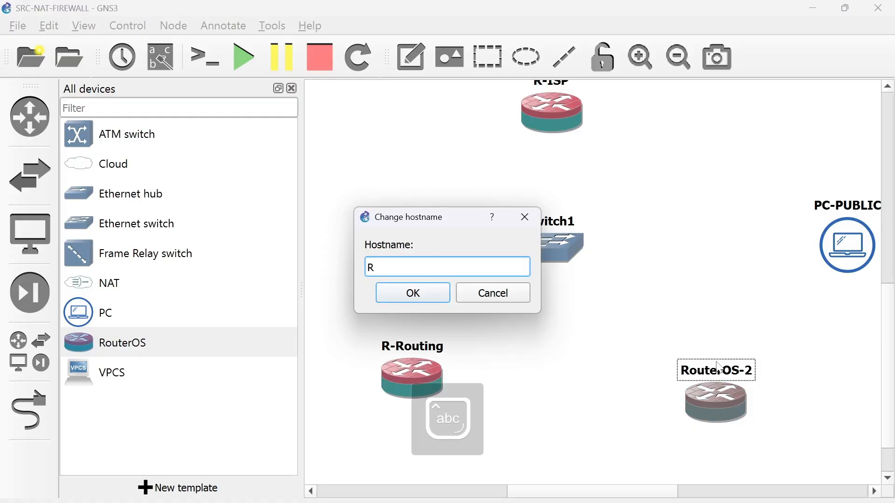
{"action": "type", "text": "-NAT"}
{"action": "key", "text": "Return"}
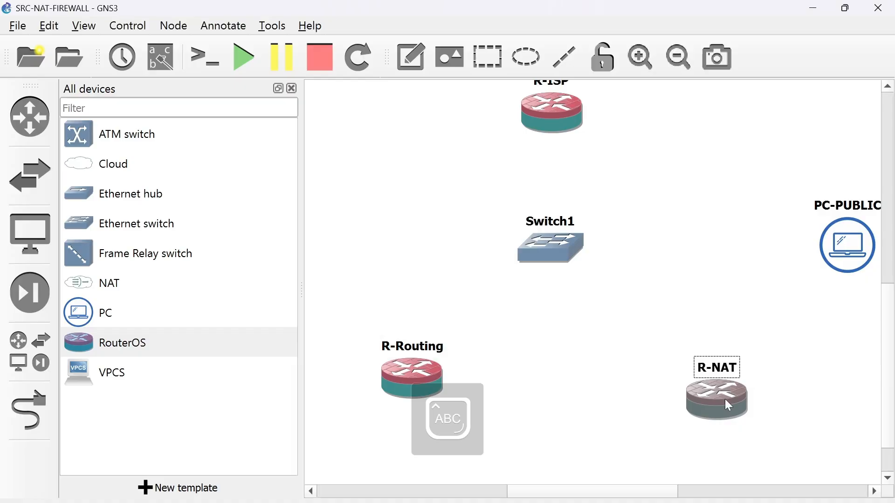
Add two PC nodes, one below R-Routing and one below R-NAT.
{"action": "scroll", "coordinate": [745, 322], "scroll_direction": "down", "scroll_amount": 2}
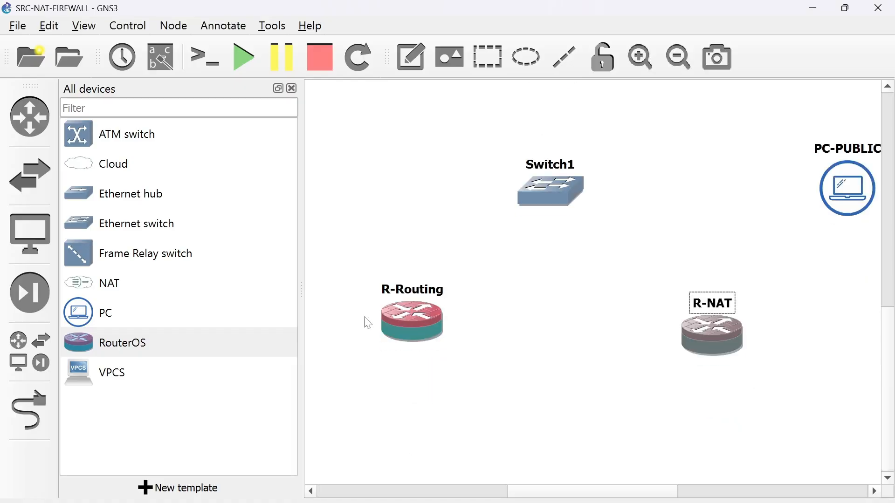
{"action": "left_click_drag", "start_coordinate": [131, 313], "coordinate": [386, 468]}
{"action": "left_click_drag", "start_coordinate": [91, 308], "coordinate": [725, 472]}
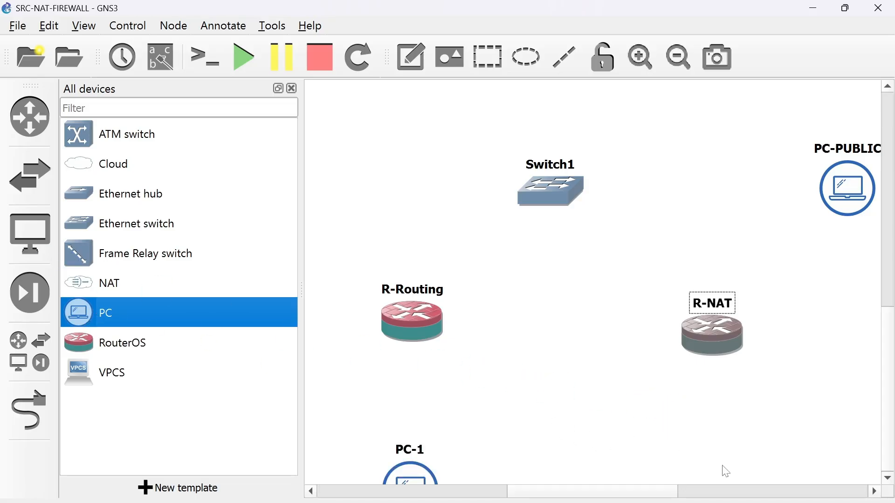
Select all nodes of the topology and reposition them together so the whole layout fits in the workspace.
{"action": "scroll", "coordinate": [767, 325], "scroll_direction": "down", "scroll_amount": 4}
{"action": "scroll", "coordinate": [767, 325], "scroll_direction": "down", "scroll_amount": 1}
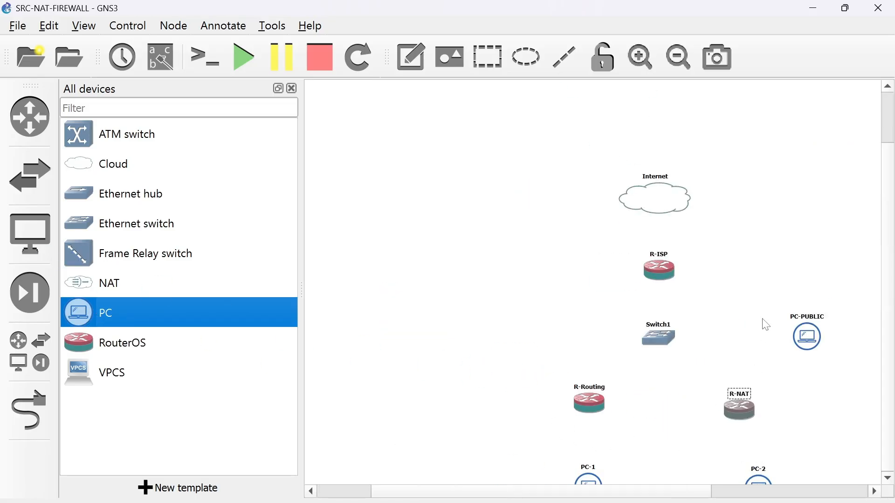
{"action": "left_click", "coordinate": [888, 133]}
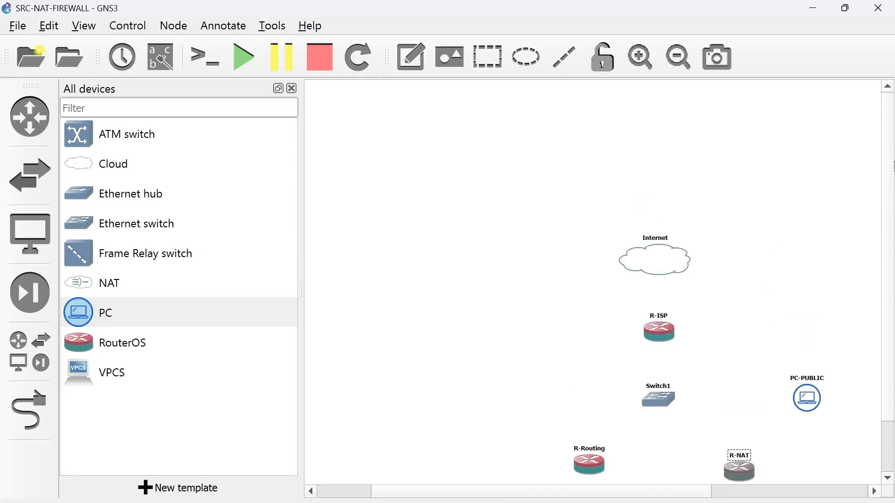
{"action": "scroll", "coordinate": [808, 262], "scroll_direction": "down", "scroll_amount": 2}
{"action": "left_click_drag", "start_coordinate": [490, 203], "coordinate": [748, 493]}
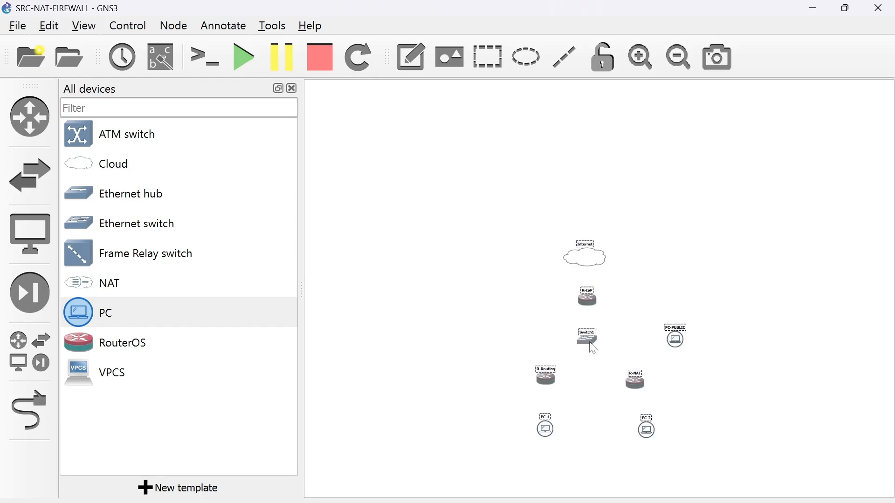
{"action": "scroll", "coordinate": [590, 342], "scroll_direction": "up", "scroll_amount": 4}
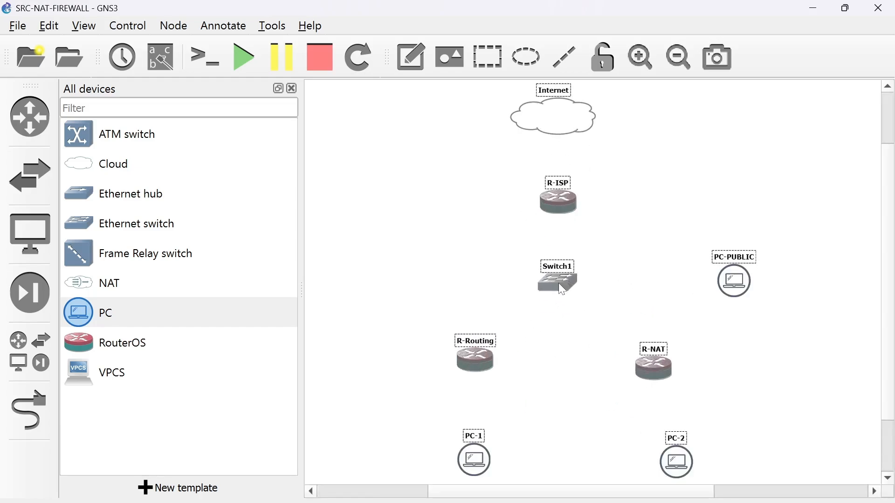
{"action": "left_click_drag", "start_coordinate": [559, 283], "coordinate": [558, 288]}
{"action": "left_click", "coordinate": [396, 322]}
{"action": "scroll", "coordinate": [542, 301], "scroll_direction": "down", "scroll_amount": 1}
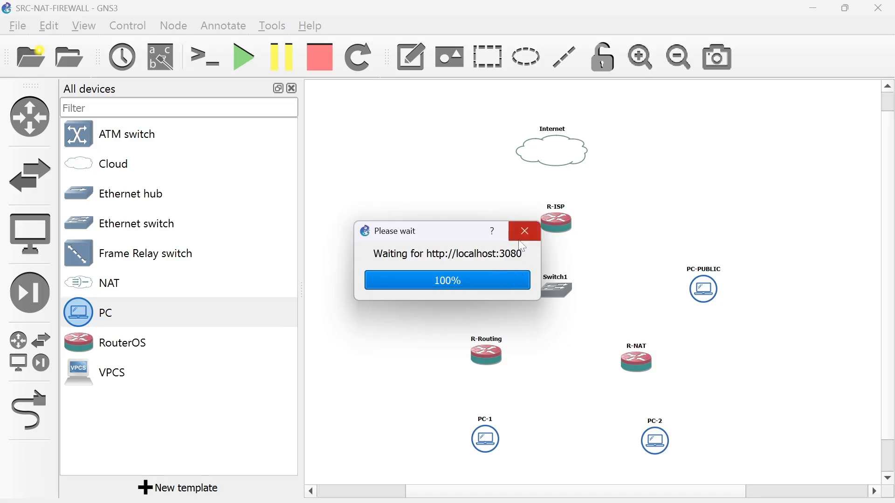
Link the Internet cloud's Wi-Fi interface to Ethernet0 on R-ISP.
{"action": "left_click", "coordinate": [26, 425]}
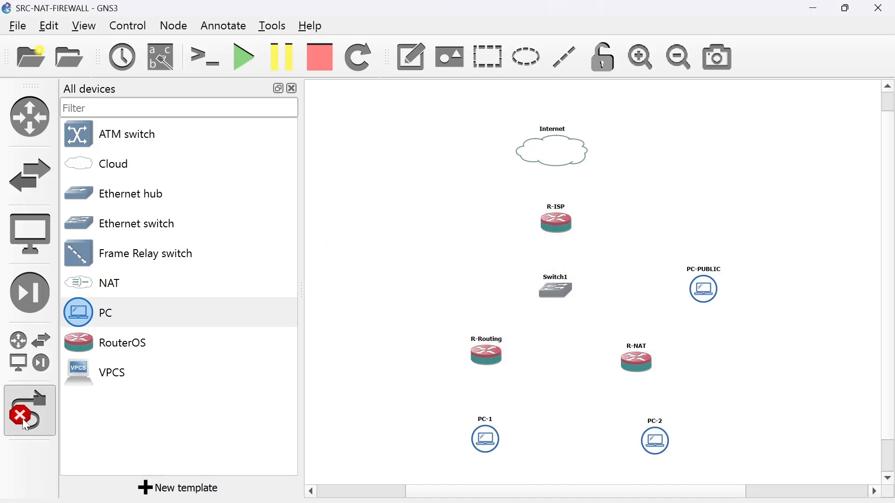
{"action": "left_click", "coordinate": [559, 151]}
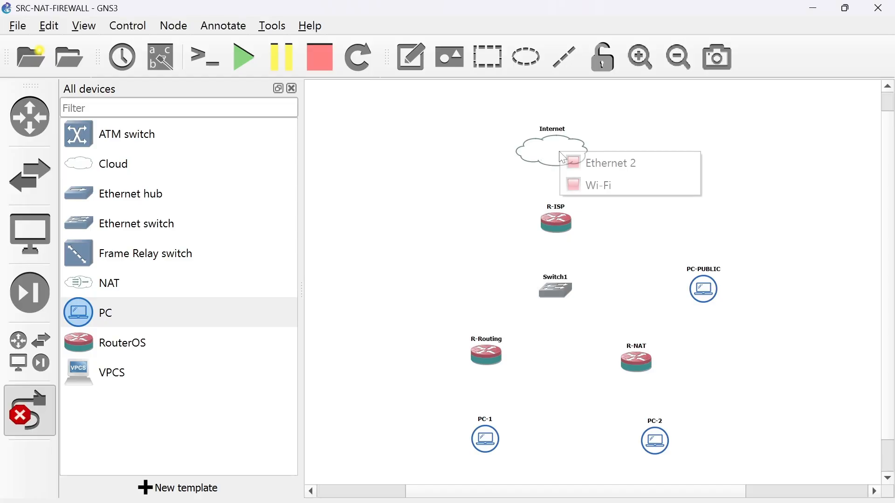
{"action": "left_click", "coordinate": [573, 187]}
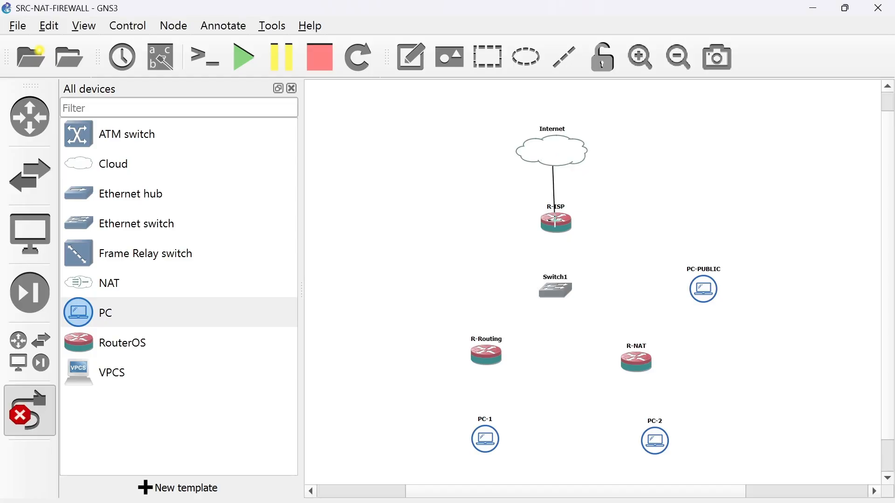
{"action": "left_click", "coordinate": [555, 223]}
{"action": "left_click", "coordinate": [583, 240]}
Link PC-PUBLIC to port Ethernet0 on Switch1.
{"action": "left_click", "coordinate": [703, 292]}
{"action": "left_click", "coordinate": [709, 308]}
{"action": "left_click", "coordinate": [555, 286]}
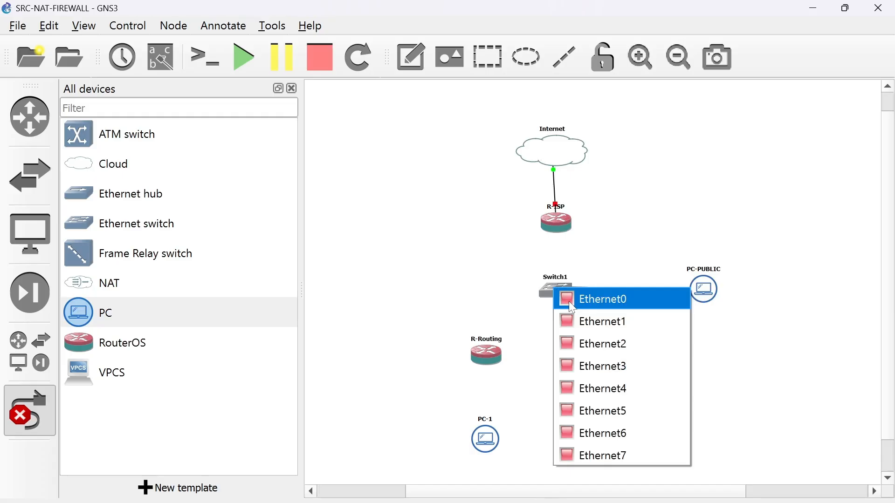
{"action": "left_click", "coordinate": [568, 302]}
Link Ethernet0 on R-Routing to port Ethernet1 on Switch1.
{"action": "left_click", "coordinate": [478, 358]}
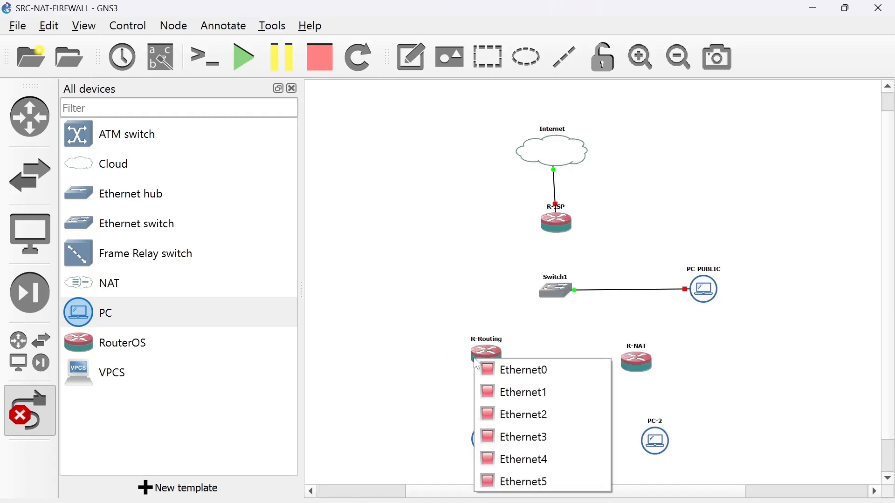
{"action": "left_click", "coordinate": [518, 371]}
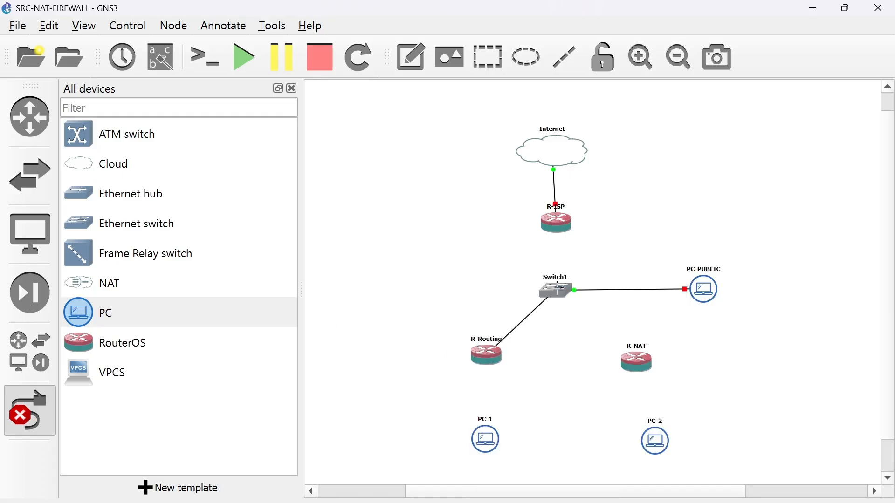
{"action": "left_click", "coordinate": [560, 290]}
{"action": "left_click", "coordinate": [576, 313]}
Link Ethernet0 on R-NAT to port Ethernet2 on Switch1.
{"action": "left_click", "coordinate": [634, 363]}
{"action": "left_click", "coordinate": [651, 375]}
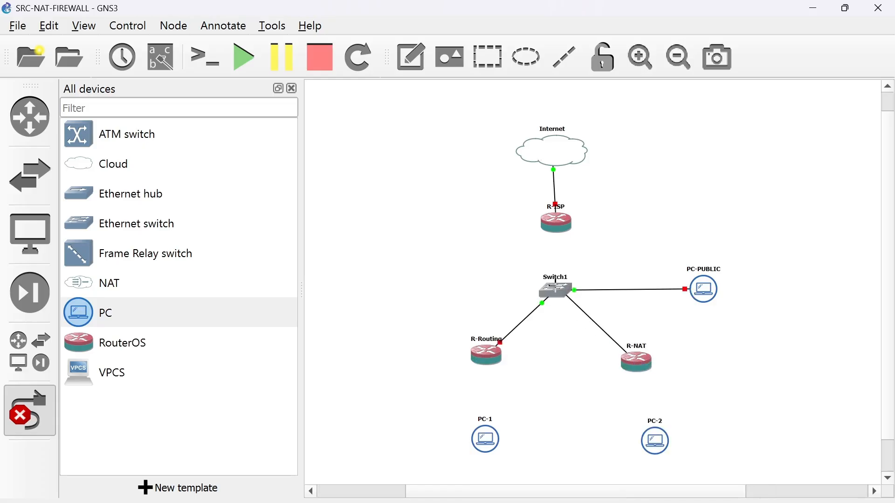
{"action": "left_click", "coordinate": [556, 286]}
{"action": "left_click", "coordinate": [586, 332]}
Link R-ISP to port Ethernet3 on Switch1.
{"action": "left_click", "coordinate": [562, 231]}
{"action": "left_click", "coordinate": [590, 275]}
{"action": "left_click", "coordinate": [556, 289]}
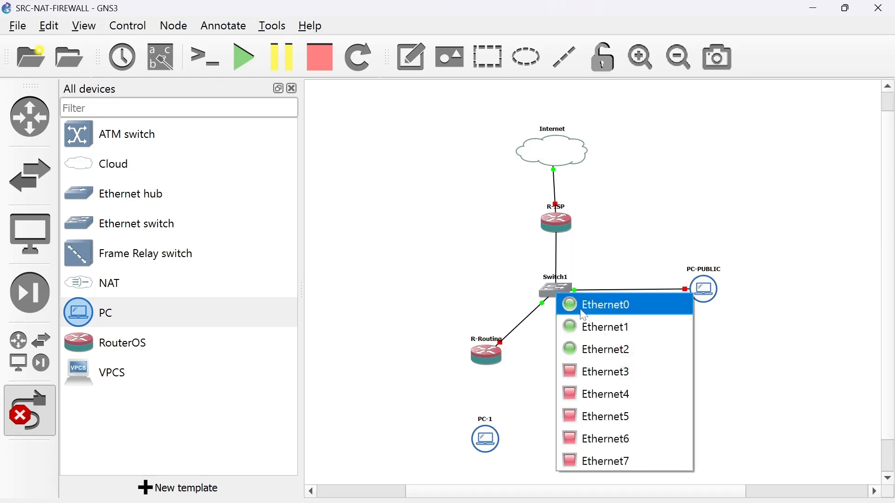
{"action": "left_click", "coordinate": [591, 369]}
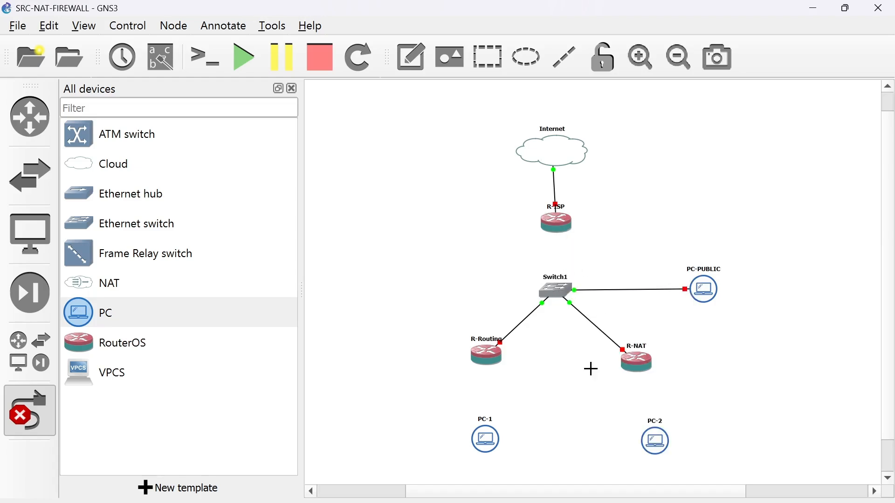
Link Ethernet1 on R-Routing to Ethernet0 on PC-1.
{"action": "left_click", "coordinate": [489, 356]}
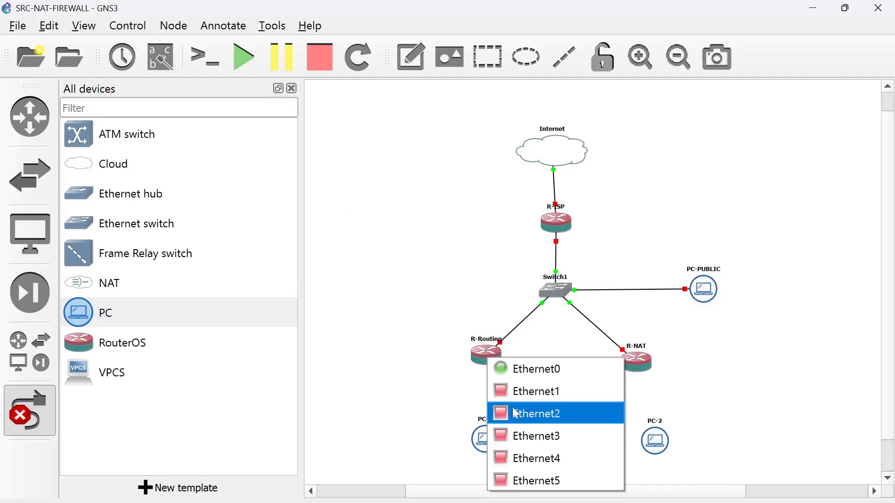
{"action": "left_click", "coordinate": [515, 391]}
{"action": "left_click", "coordinate": [489, 444]}
{"action": "left_click", "coordinate": [535, 457]}
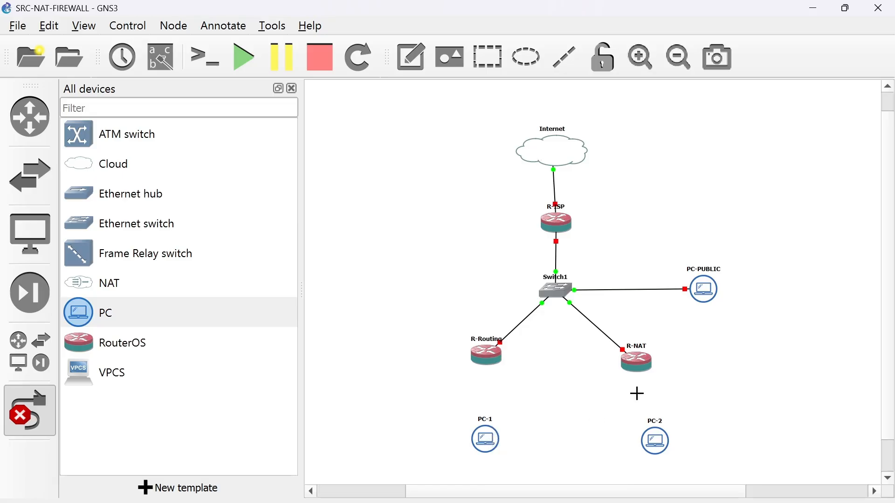
Link Ethernet1 on R-NAT to Ethernet0 on PC-2.
{"action": "left_click", "coordinate": [643, 366]}
{"action": "left_click", "coordinate": [671, 398]}
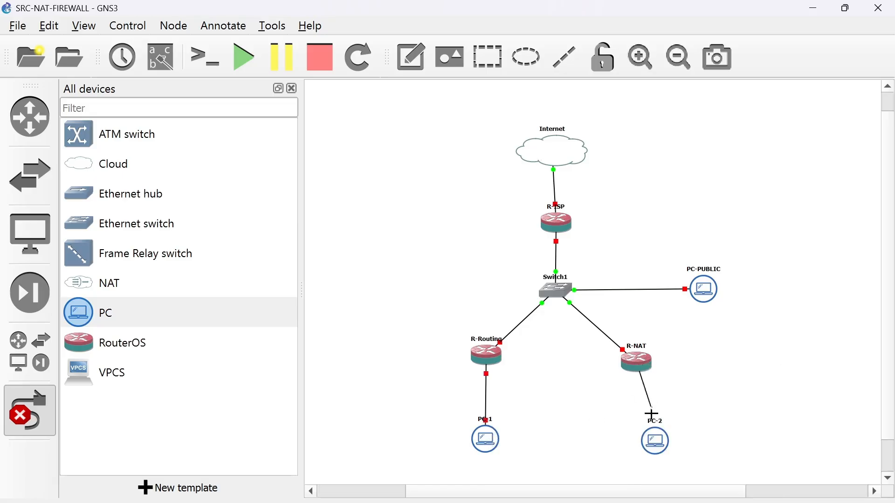
{"action": "left_click", "coordinate": [662, 450]}
{"action": "left_click", "coordinate": [693, 459]}
Leave link mode and align PC-2 directly beneath R-NAT.
{"action": "left_click", "coordinate": [653, 441]}
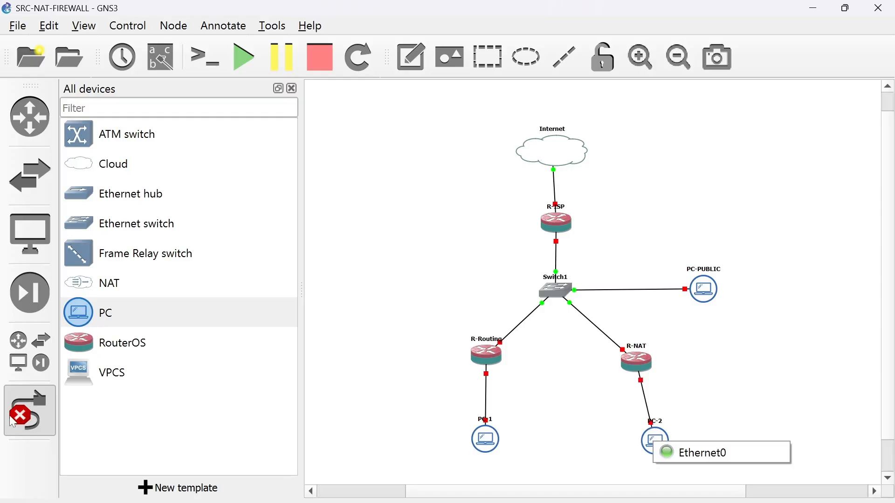
{"action": "left_click", "coordinate": [26, 415]}
{"action": "left_click_drag", "start_coordinate": [654, 435], "coordinate": [639, 439]}
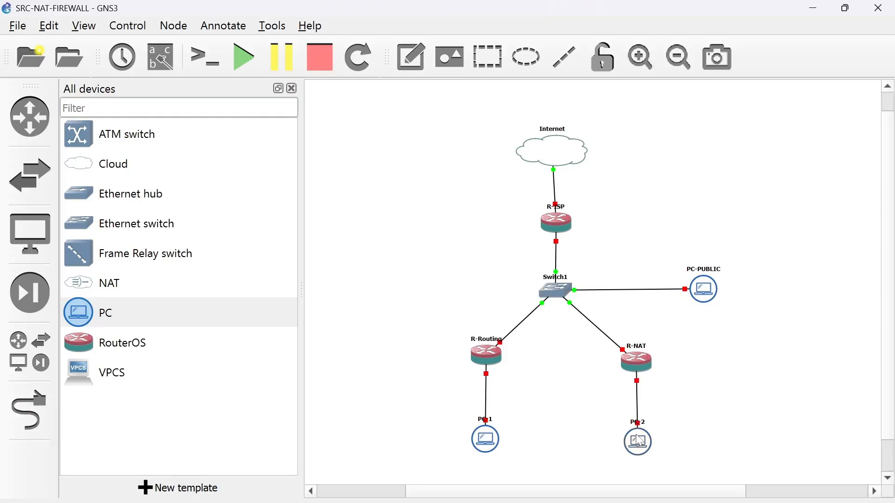
Start all devices in the topology and switch to Oracle VirtualBox Manager.
{"action": "left_click", "coordinate": [247, 58]}
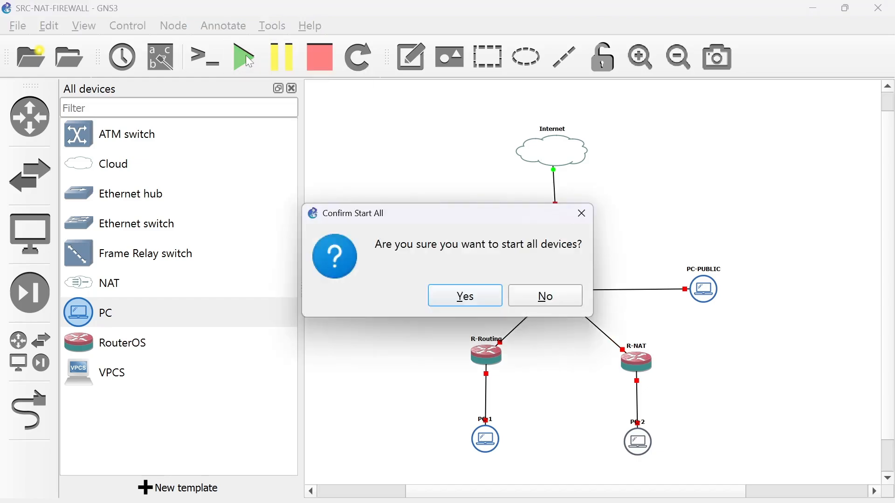
{"action": "left_click", "coordinate": [490, 299]}
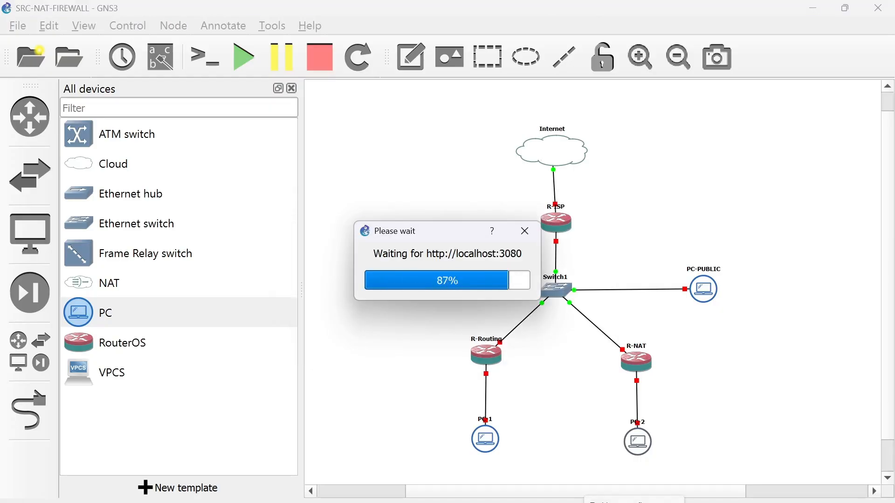
{"action": "mouse_move", "coordinate": [609, 497]}
{"action": "left_click", "coordinate": [608, 429]}
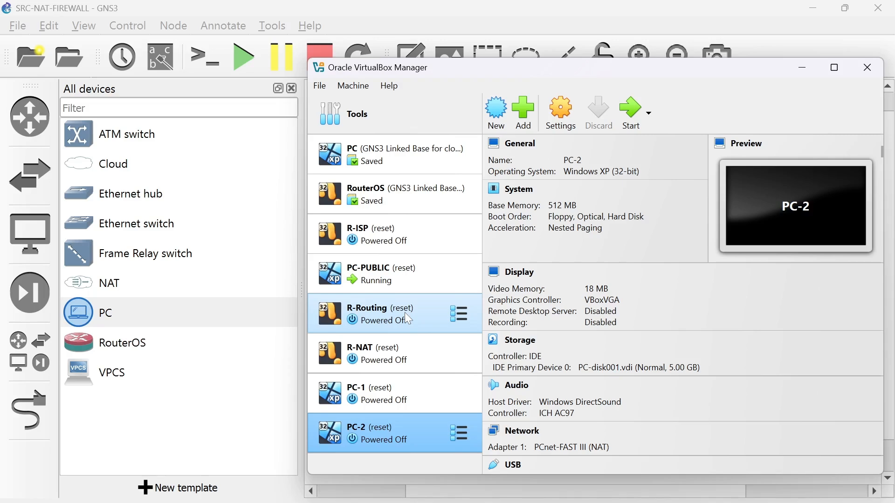
Show the running PC-PUBLIC virtual machine's window and move it aside.
{"action": "left_click", "coordinate": [385, 261]}
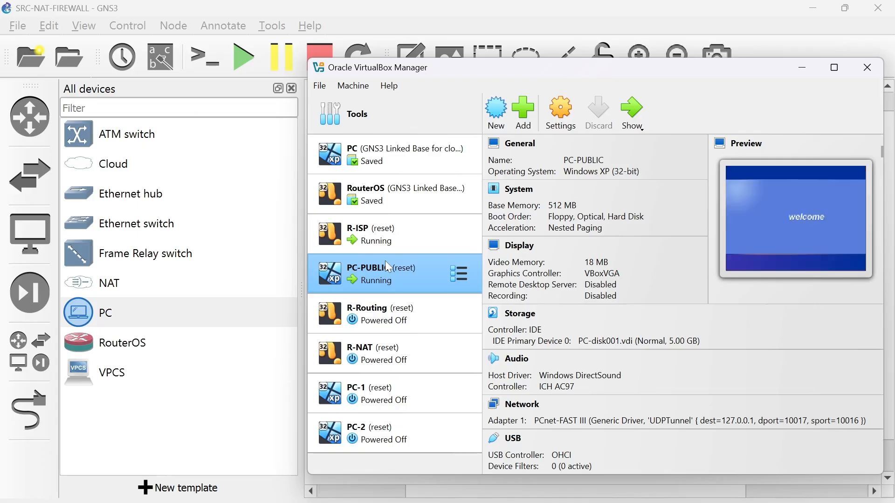
{"action": "key", "text": "XF86AudioRaiseVolume"}
{"action": "key", "text": "XF86AudioRaiseVolume"}
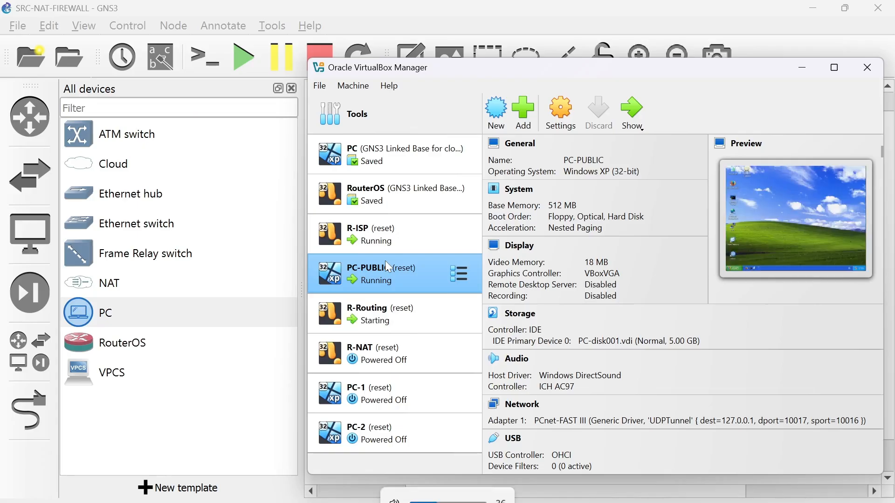
{"action": "key", "text": "XF86AudioLowerVolume"}
{"action": "key", "text": "XF86AudioLowerVolume"}
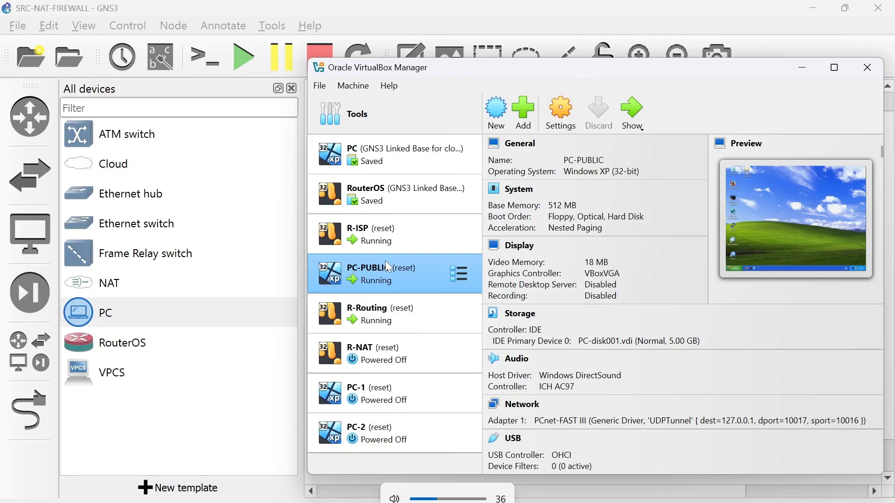
{"action": "left_click", "coordinate": [635, 100]}
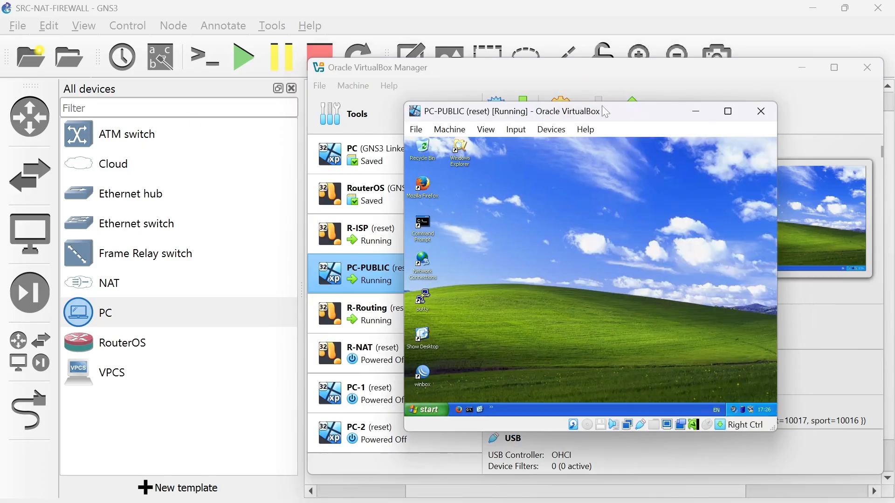
{"action": "left_click_drag", "start_coordinate": [608, 115], "coordinate": [704, 134]}
Show the windows of the running PC-1 and PC-2 virtual machines, clearing PC-1's notifications.
{"action": "left_click", "coordinate": [390, 394]}
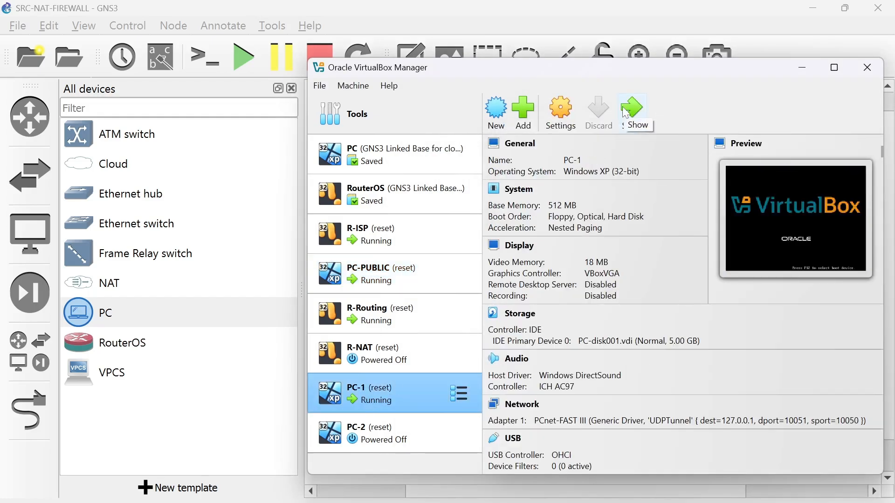
{"action": "left_click", "coordinate": [626, 113]}
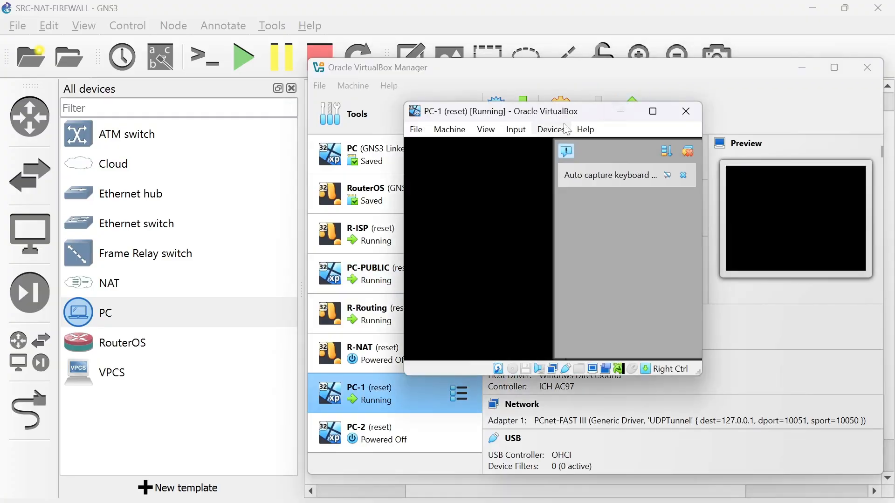
{"action": "left_click", "coordinate": [688, 151]}
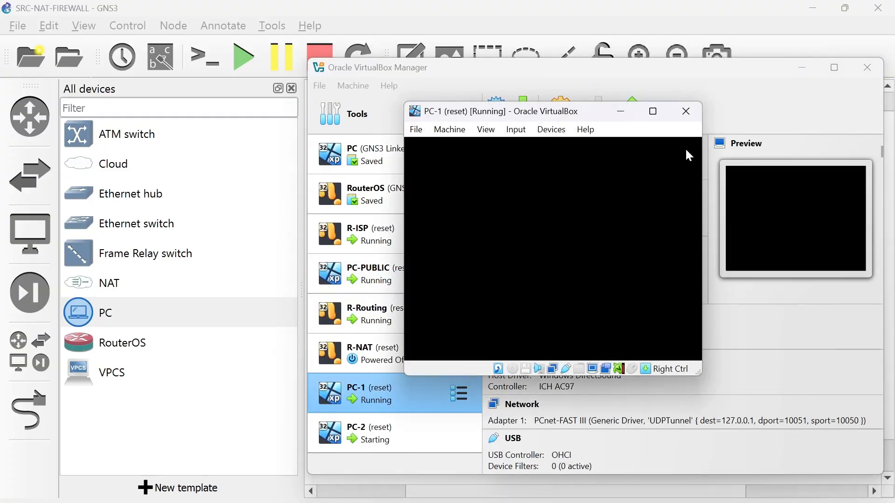
{"action": "left_click", "coordinate": [362, 443]}
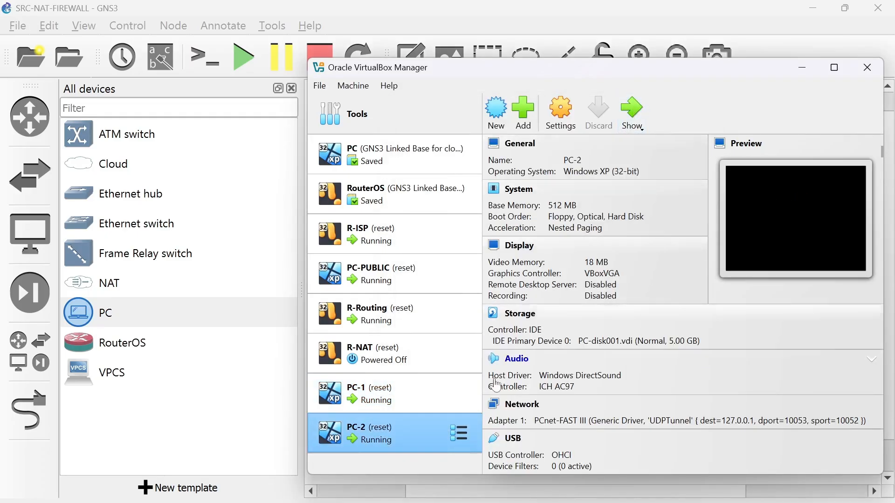
{"action": "left_click", "coordinate": [387, 406], "text": "ctrl"}
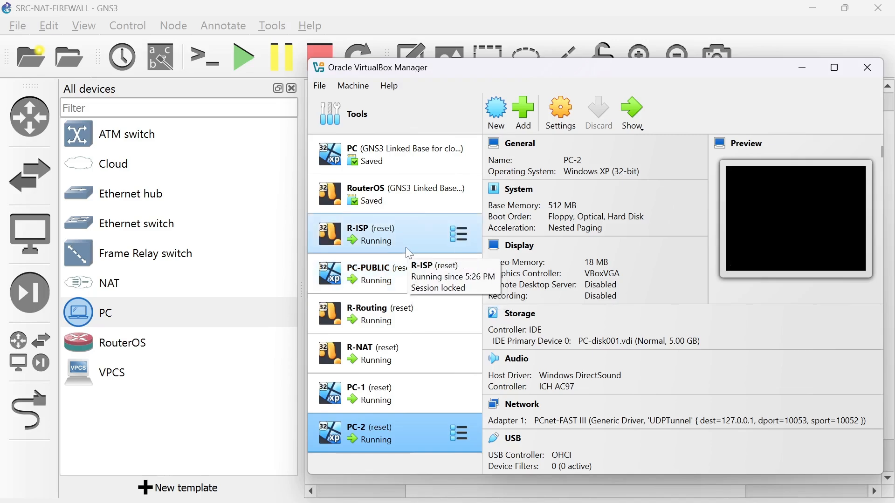
Attach network Adapter 1 of the R-ISP virtual machine to Bridged Adapter and apply the settings.
{"action": "left_click", "coordinate": [406, 248]}
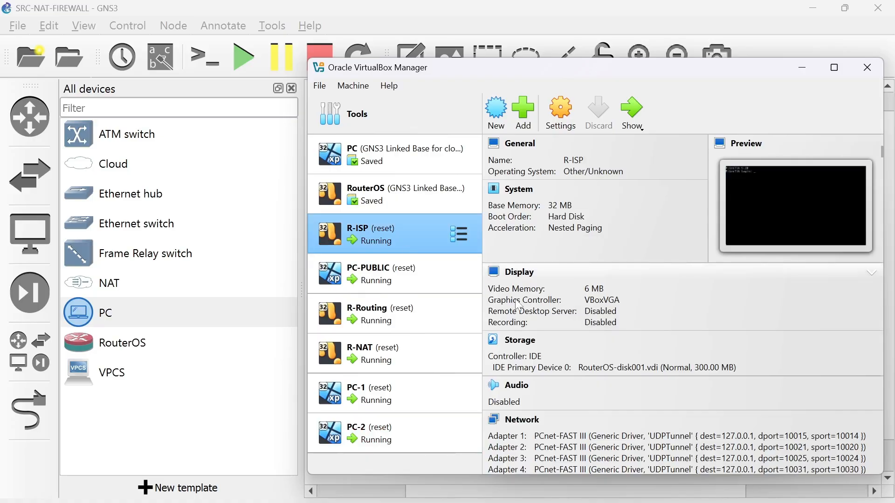
{"action": "scroll", "coordinate": [520, 305], "scroll_direction": "down", "scroll_amount": 5}
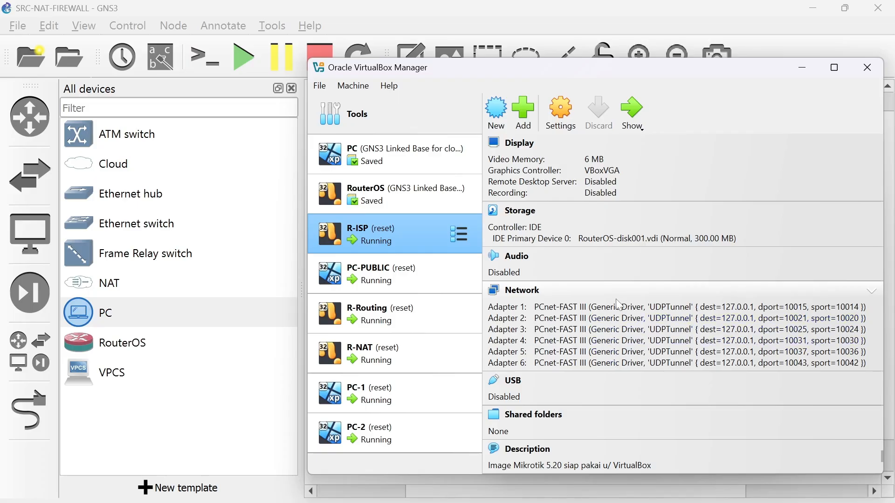
{"action": "left_click", "coordinate": [526, 296]}
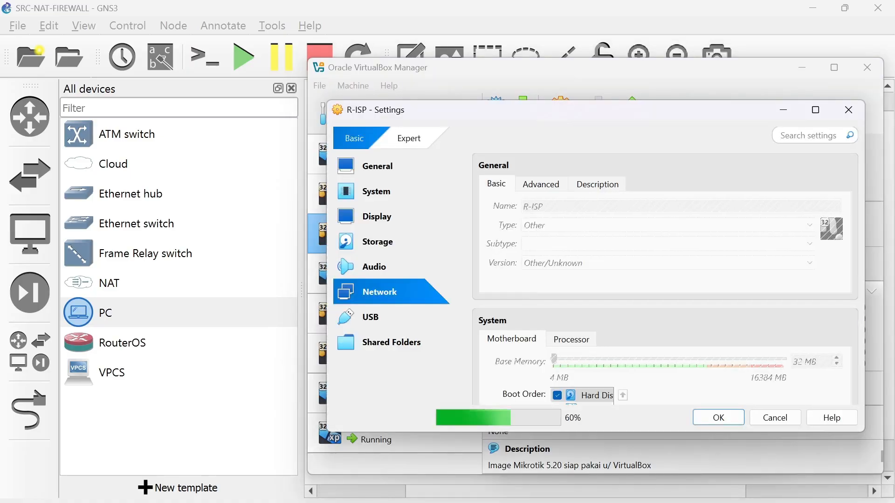
{"action": "left_click", "coordinate": [602, 219]}
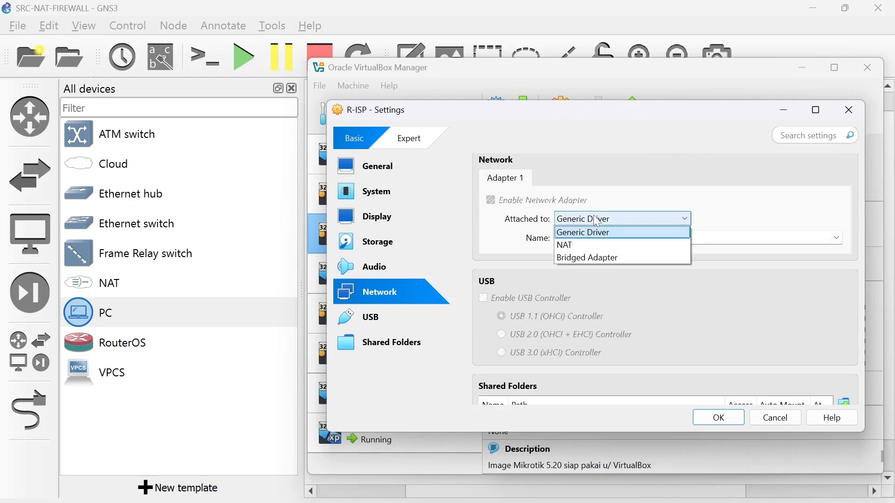
{"action": "left_click", "coordinate": [584, 258]}
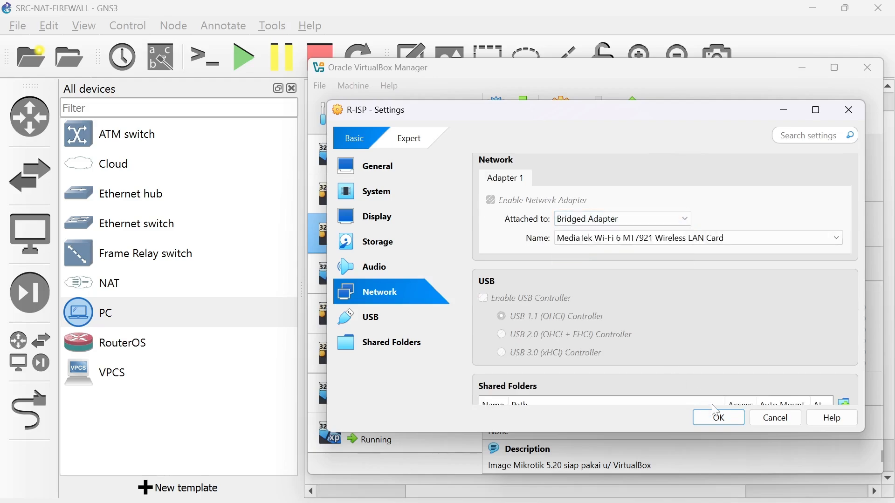
{"action": "left_click", "coordinate": [718, 417]}
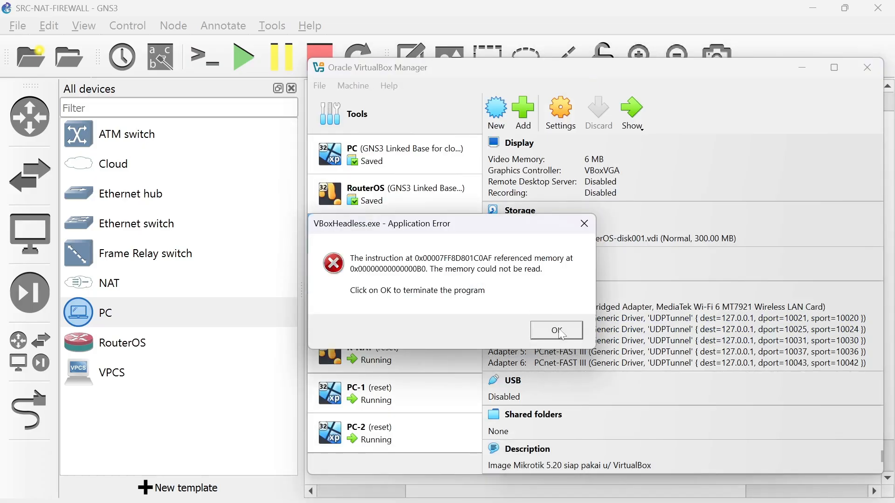
{"action": "left_click", "coordinate": [558, 331]}
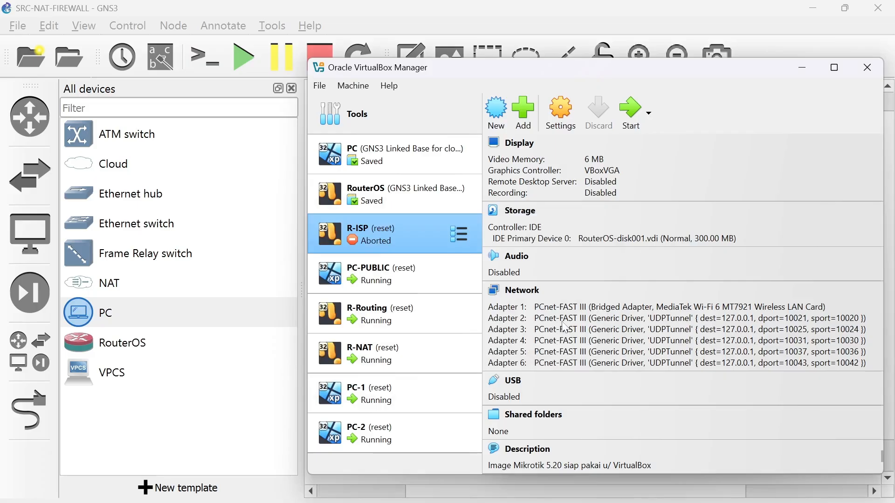
Start the R-ISP virtual machine again from VirtualBox Manager.
{"action": "left_click", "coordinate": [637, 119]}
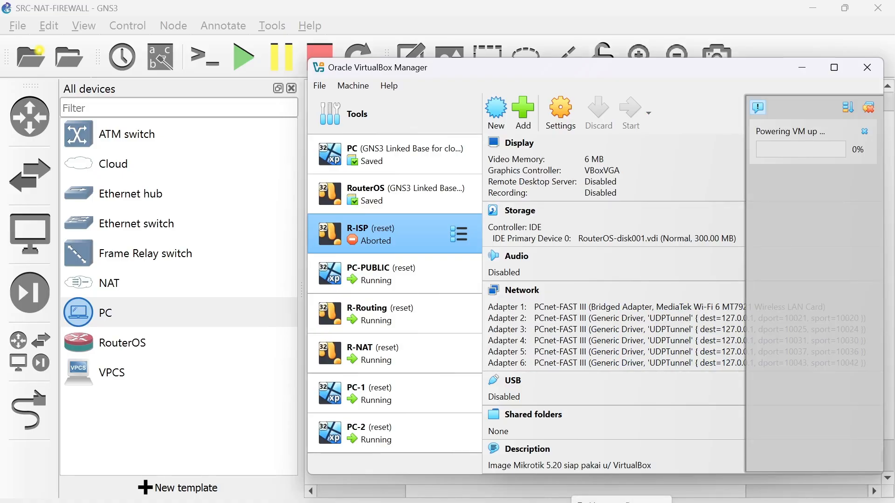
{"action": "mouse_move", "coordinate": [677, 500]}
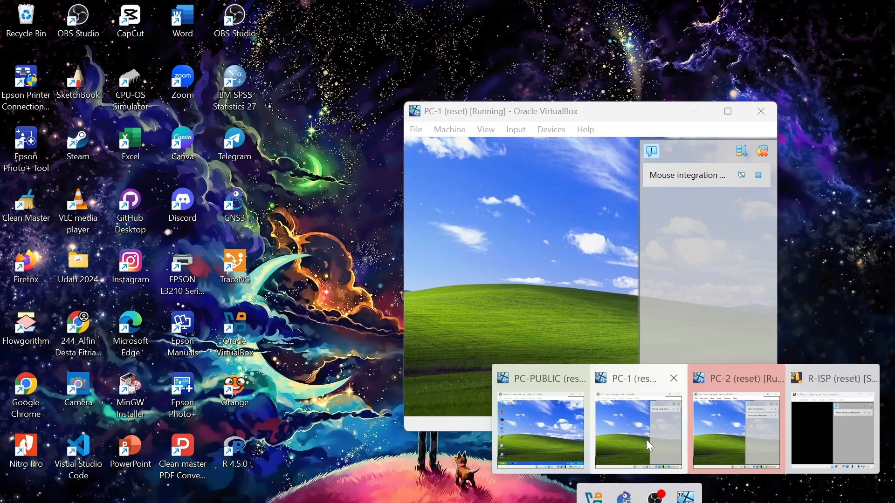
On PC-1, dismiss the notifications, launch WinBox and connect as admin to the discovered MikroTik router.
{"action": "left_click", "coordinate": [646, 440]}
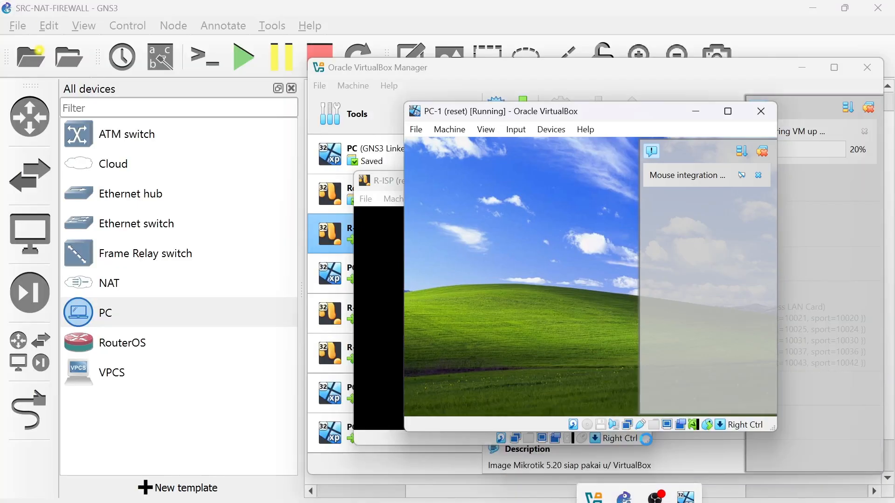
{"action": "left_click", "coordinate": [761, 154]}
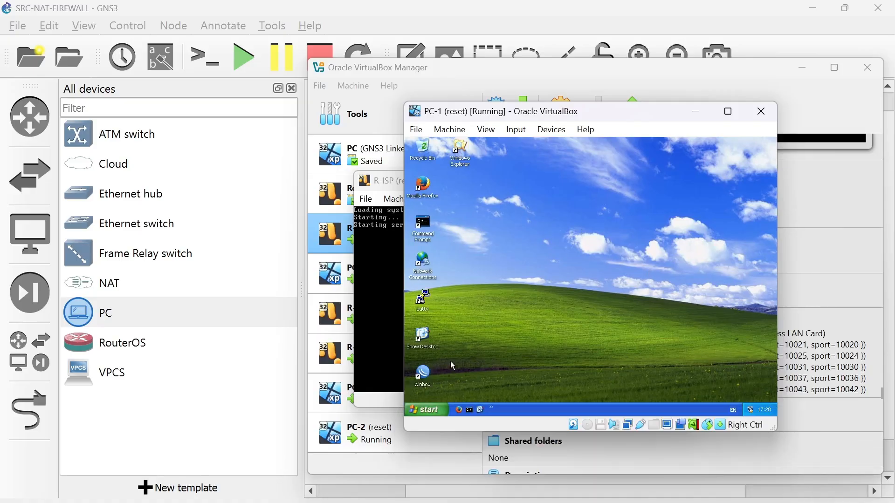
{"action": "double_click", "coordinate": [424, 377]}
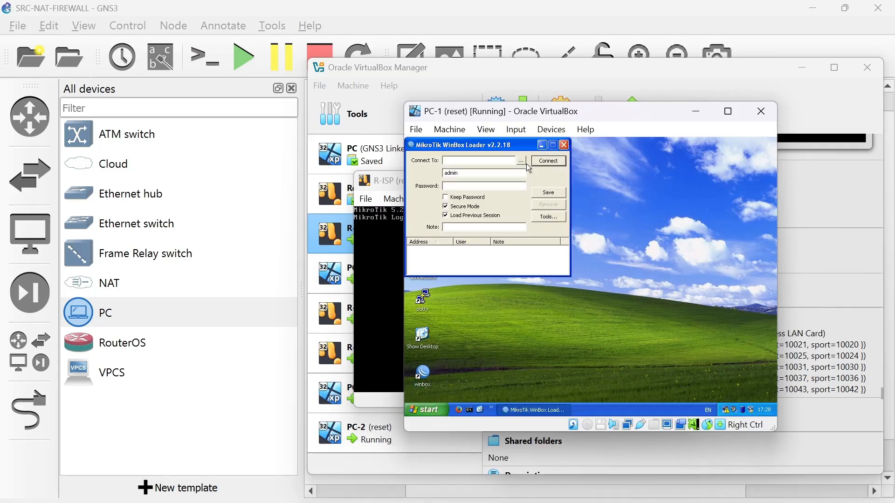
{"action": "left_click", "coordinate": [527, 163]}
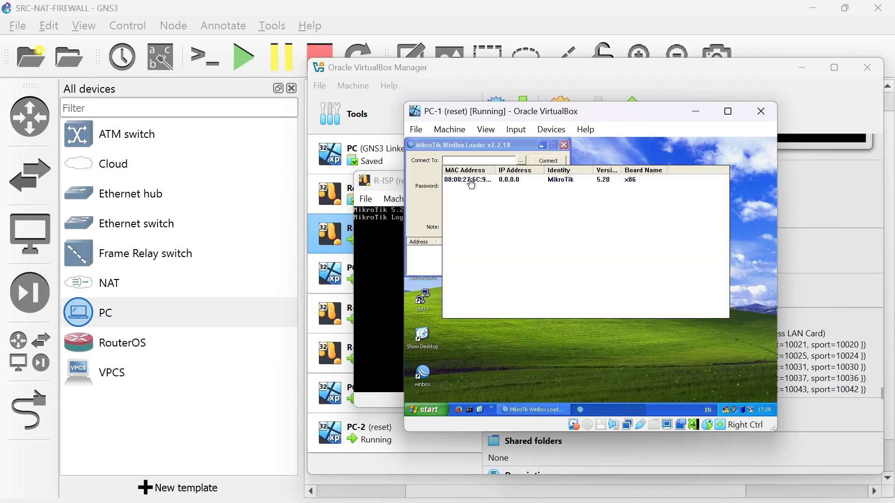
{"action": "left_click", "coordinate": [470, 181]}
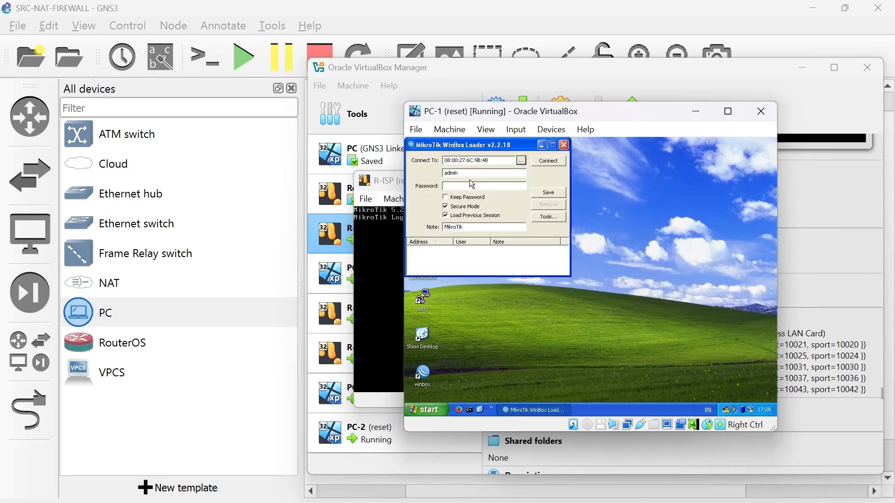
{"action": "left_click", "coordinate": [540, 163]}
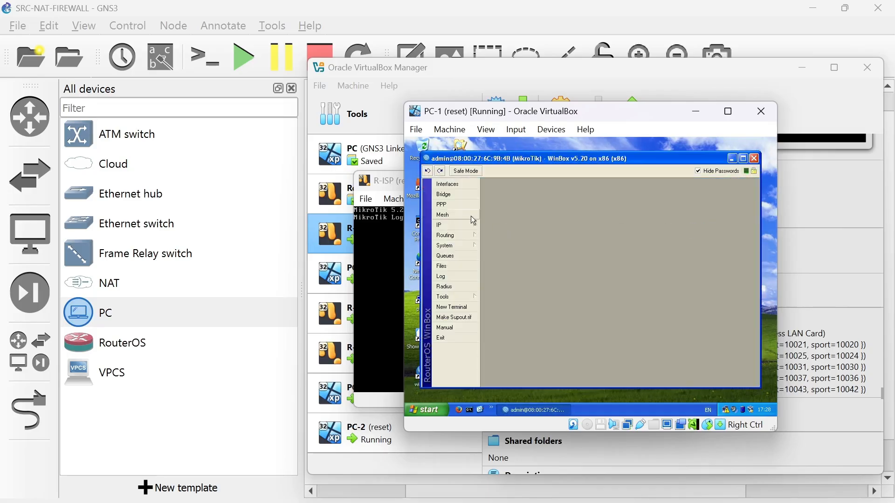
In a new router terminal on PC-1, set the system identity name to R-Routing.
{"action": "left_click", "coordinate": [469, 308]}
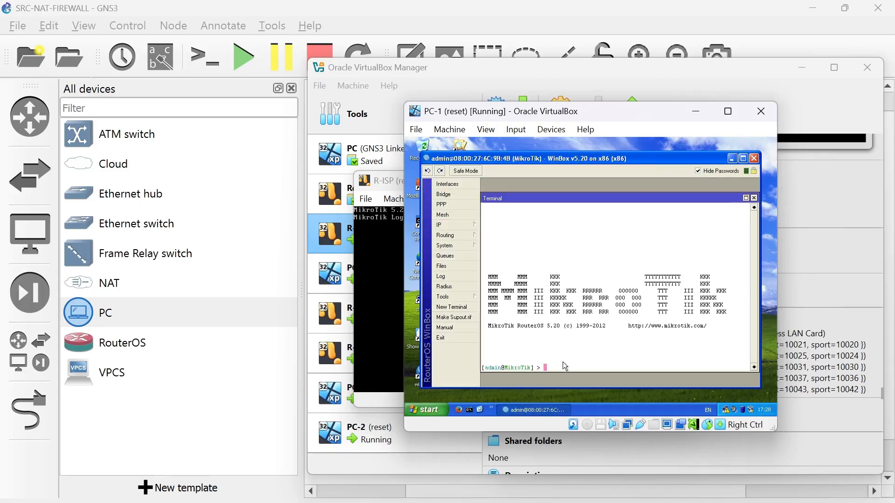
{"action": "type", "text": "sys identity set name=R-Routing"}
{"action": "key", "text": "Return"}
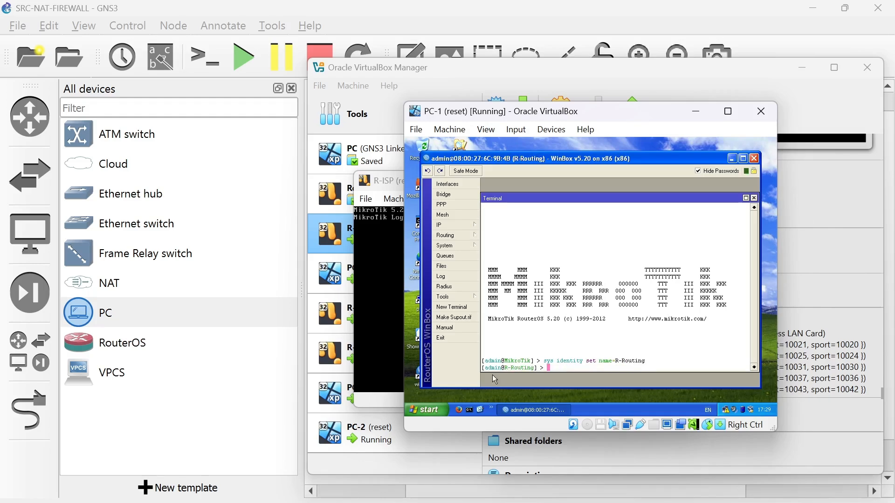
On PC-2, dismiss the notifications, launch WinBox and connect as admin to the discovered MikroTik router.
{"action": "mouse_move", "coordinate": [604, 501]}
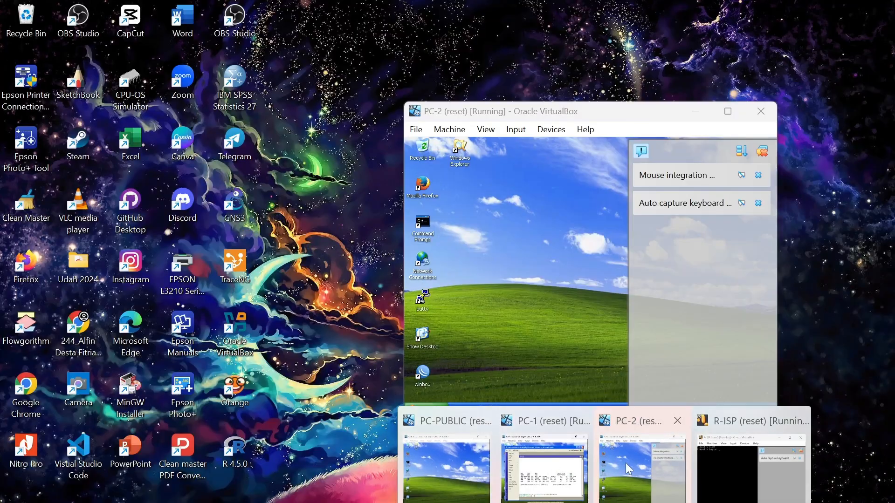
{"action": "left_click", "coordinate": [625, 463]}
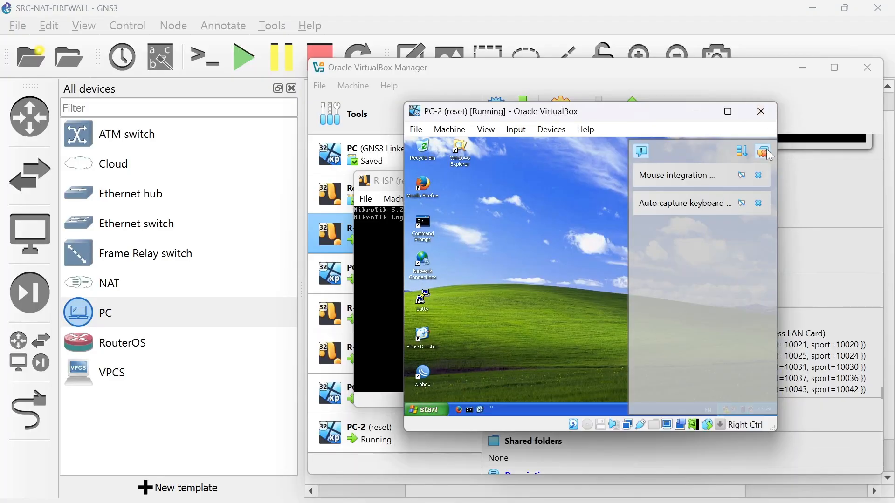
{"action": "double_click", "coordinate": [435, 374]}
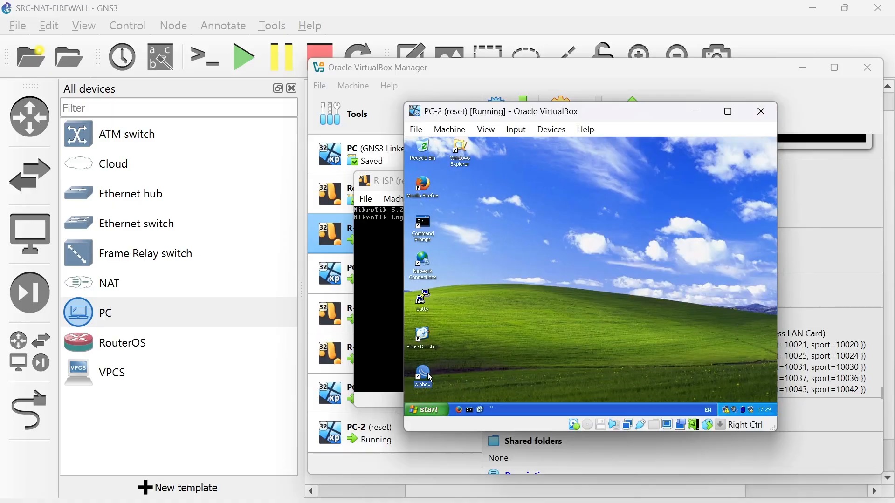
{"action": "left_click", "coordinate": [522, 161]}
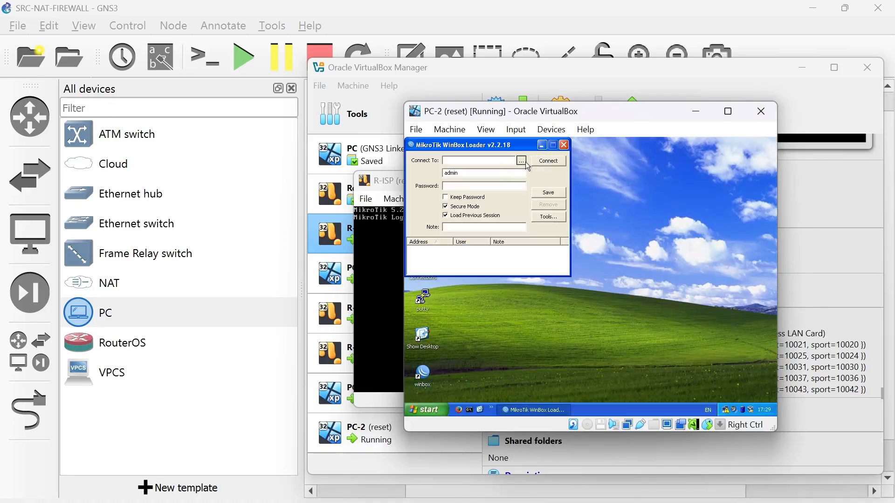
{"action": "left_click", "coordinate": [468, 182]}
{"action": "left_click", "coordinate": [557, 163]}
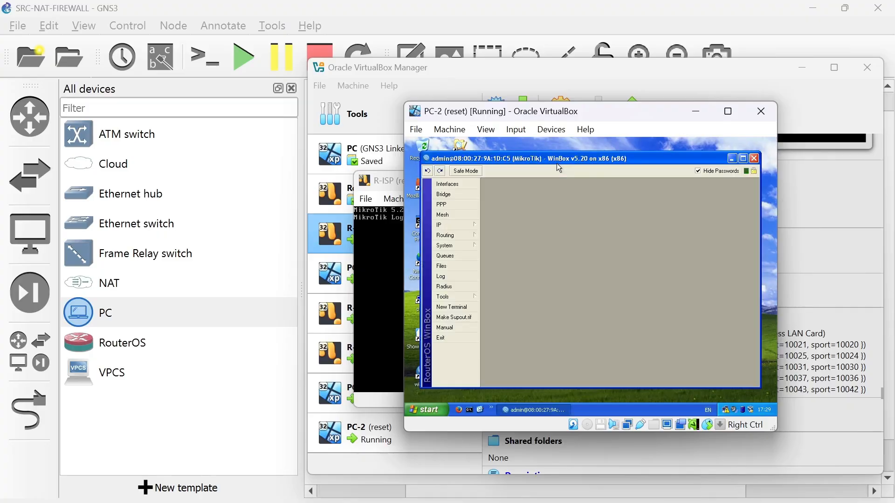
In a new router terminal on PC-2, set the system identity name to R-NAT.
{"action": "left_click", "coordinate": [451, 308]}
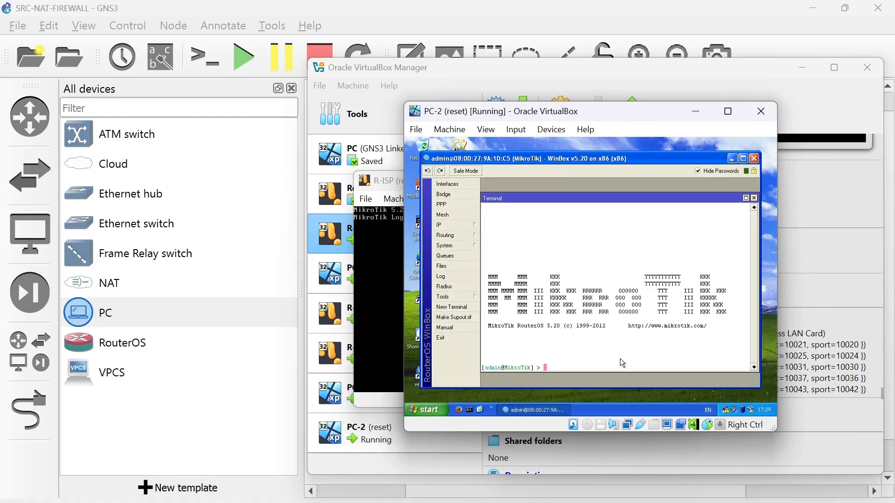
{"action": "type", "text": "sys identity set name="}
{"action": "key", "text": "Caps_Lock"}
{"action": "type", "text": "R-"}
{"action": "key", "text": "Caps_Lock"}
{"action": "type", "text": "NAT"}
{"action": "key", "text": "Return"}
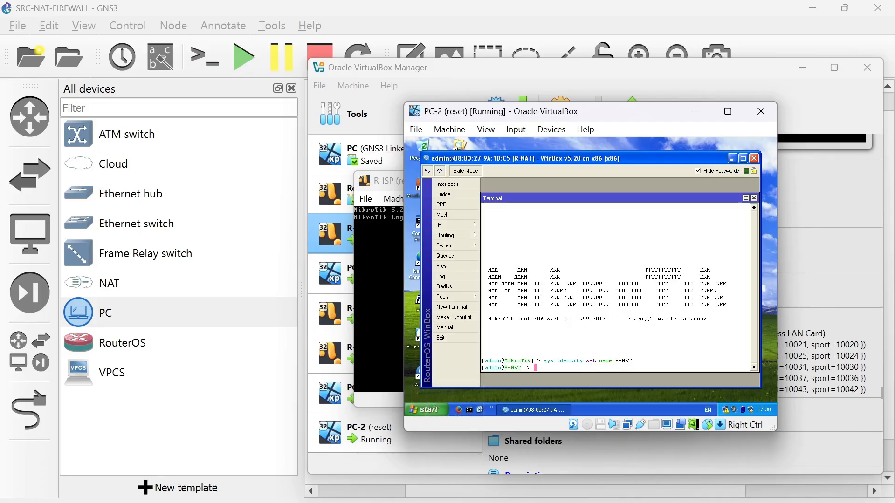
On PC-PUBLIC, launch WinBox and connect as admin to the discovered router whose identity is still MikroTik.
{"action": "mouse_move", "coordinate": [522, 473]}
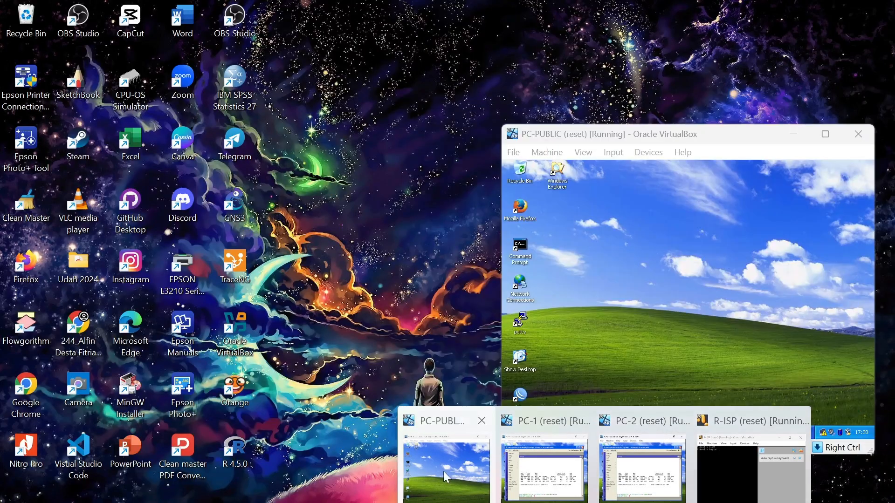
{"action": "left_click", "coordinate": [443, 472]}
{"action": "double_click", "coordinate": [521, 398]}
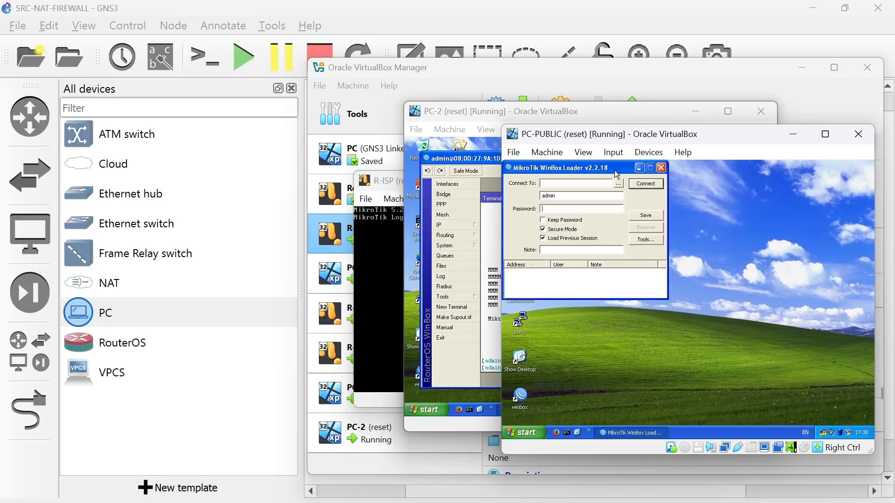
{"action": "left_click", "coordinate": [618, 184]}
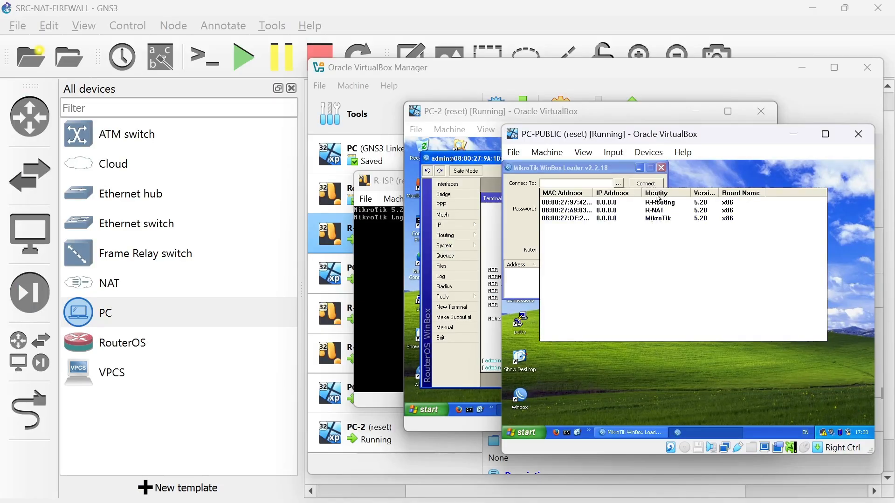
{"action": "left_click", "coordinate": [661, 220]}
{"action": "left_click", "coordinate": [662, 220]}
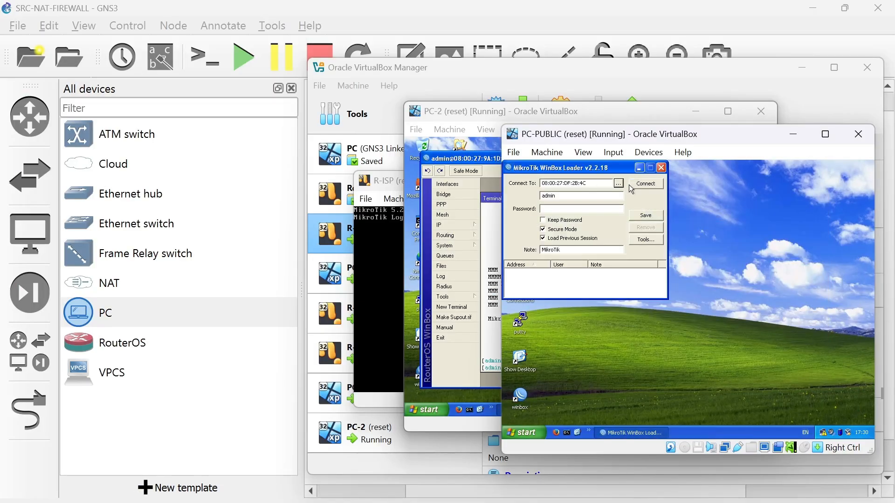
{"action": "left_click", "coordinate": [618, 183]}
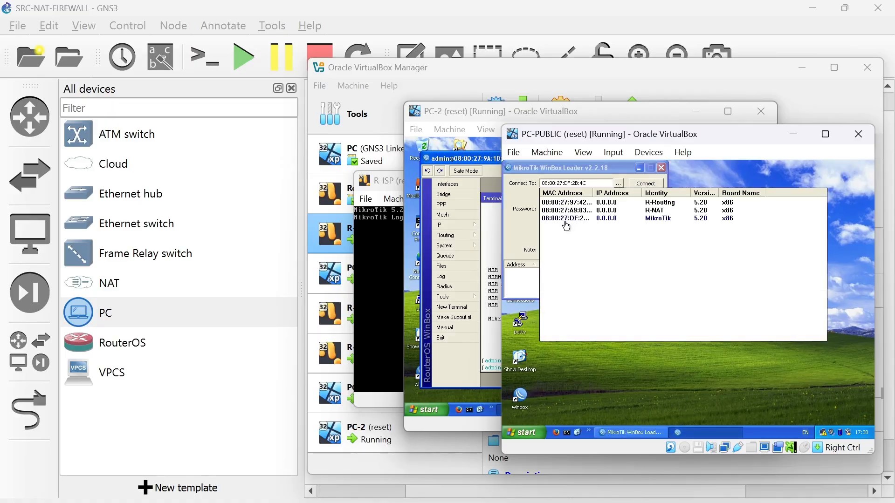
{"action": "left_click", "coordinate": [567, 223]}
{"action": "left_click", "coordinate": [644, 185]}
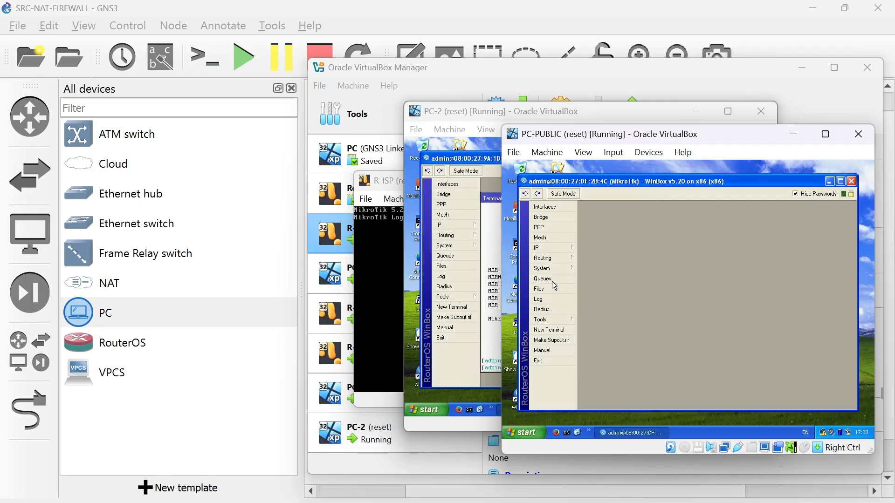
In a new router terminal on PC-PUBLIC, set the system identity name to R-ISP.
{"action": "left_click", "coordinate": [536, 331]}
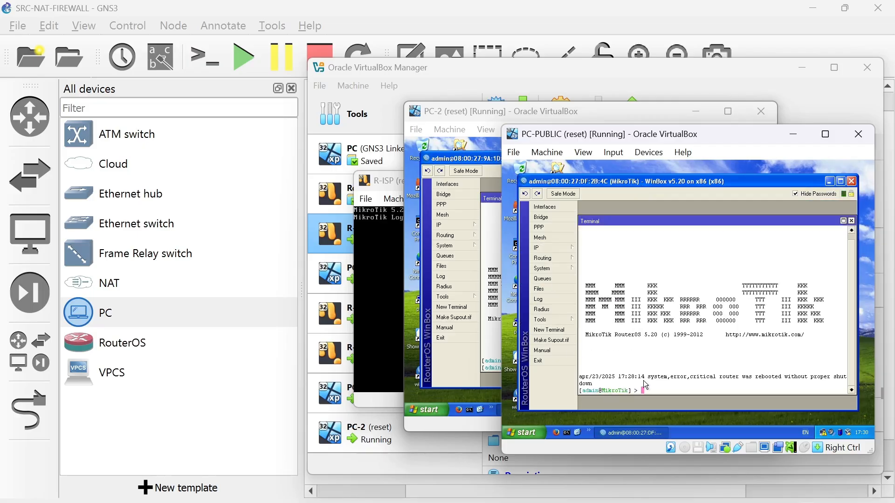
{"action": "type", "text": "sys identity set name=R-ISP"}
{"action": "key", "text": "Return"}
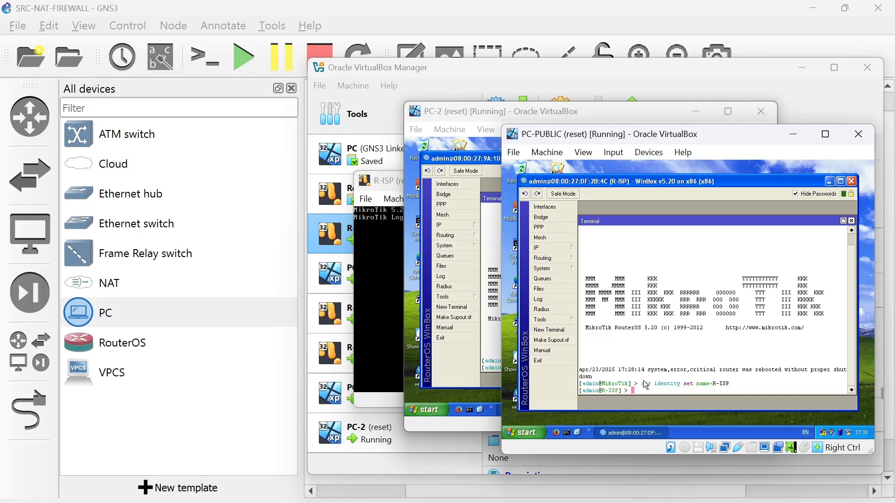
{"action": "left_click", "coordinate": [651, 118]}
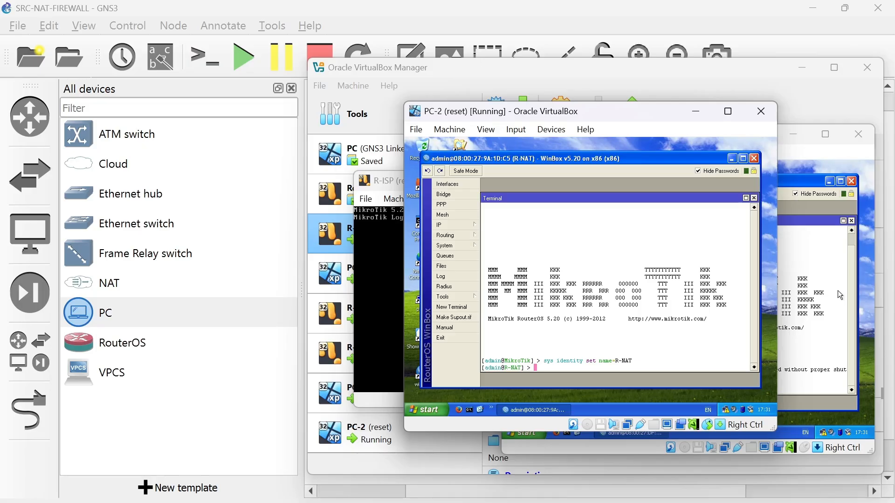
{"action": "left_click", "coordinate": [807, 299]}
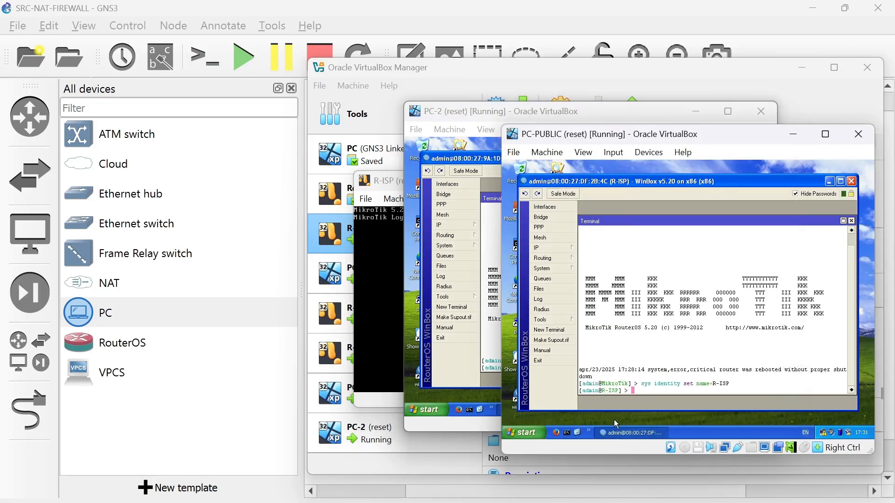
Switch to Chrome and review the NAT-SrcNAT.pdf guide's network scheme, IP address table and router addressing scripts.
{"action": "mouse_move", "coordinate": [605, 502]}
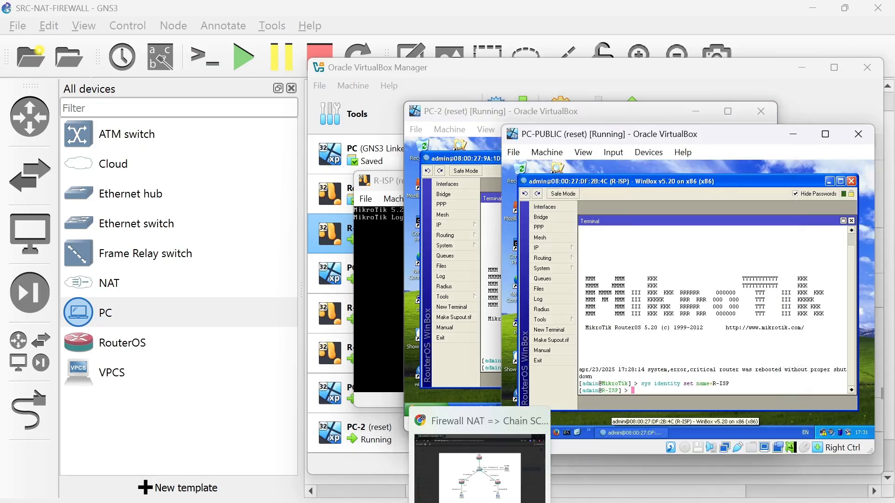
{"action": "left_click", "coordinate": [487, 494]}
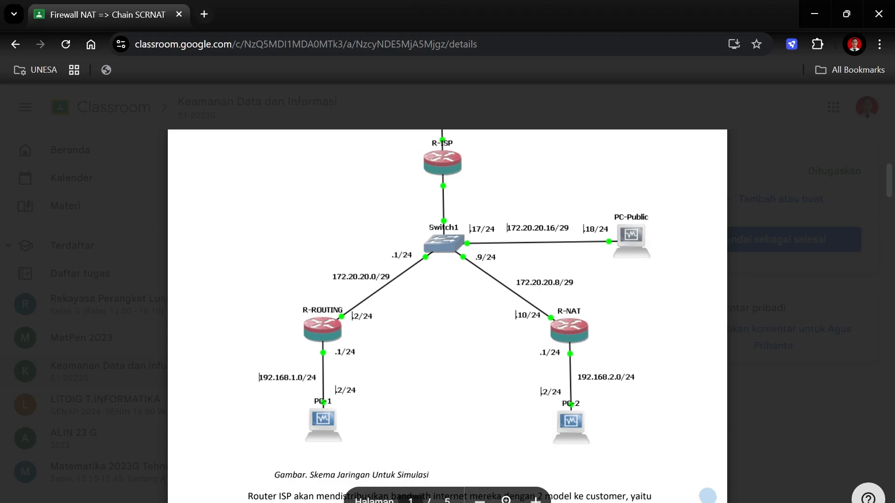
{"action": "scroll", "coordinate": [448, 317], "scroll_direction": "down", "scroll_amount": 4}
{"action": "scroll", "coordinate": [448, 316], "scroll_direction": "down", "scroll_amount": 6}
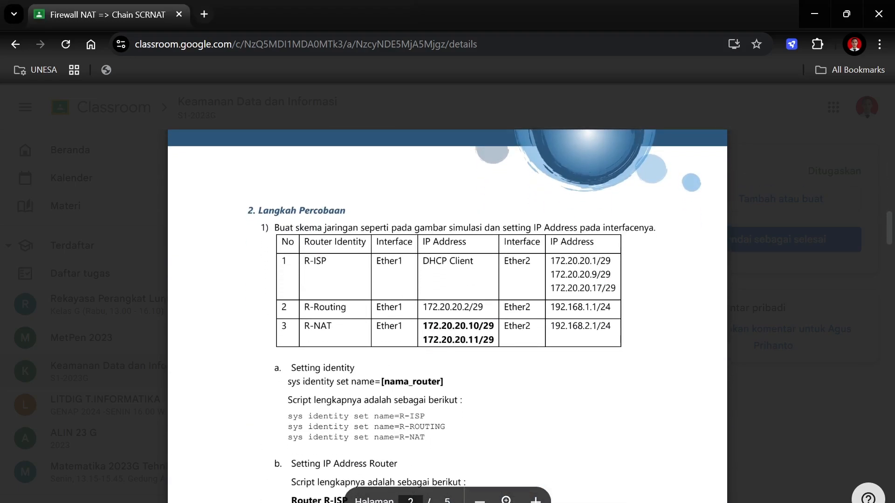
{"action": "scroll", "coordinate": [448, 316], "scroll_direction": "down", "scroll_amount": 4}
{"action": "scroll", "coordinate": [448, 316], "scroll_direction": "down", "scroll_amount": 2}
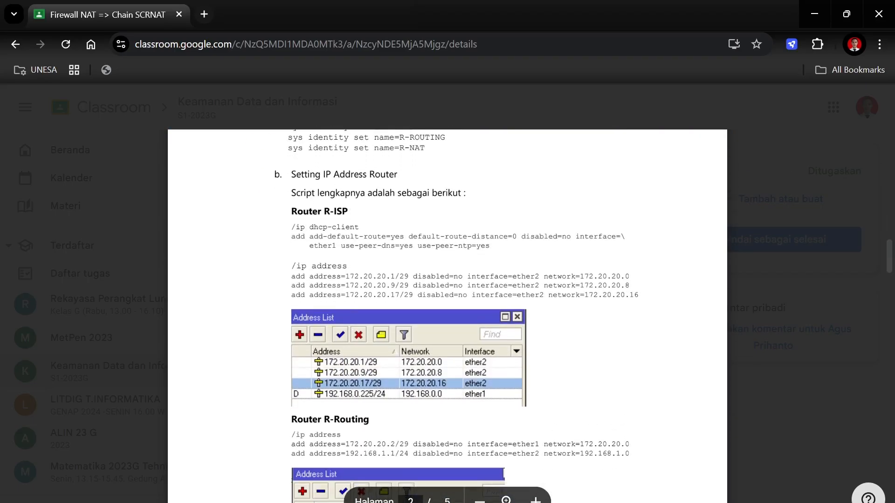
{"action": "scroll", "coordinate": [447, 317], "scroll_direction": "up", "scroll_amount": 1}
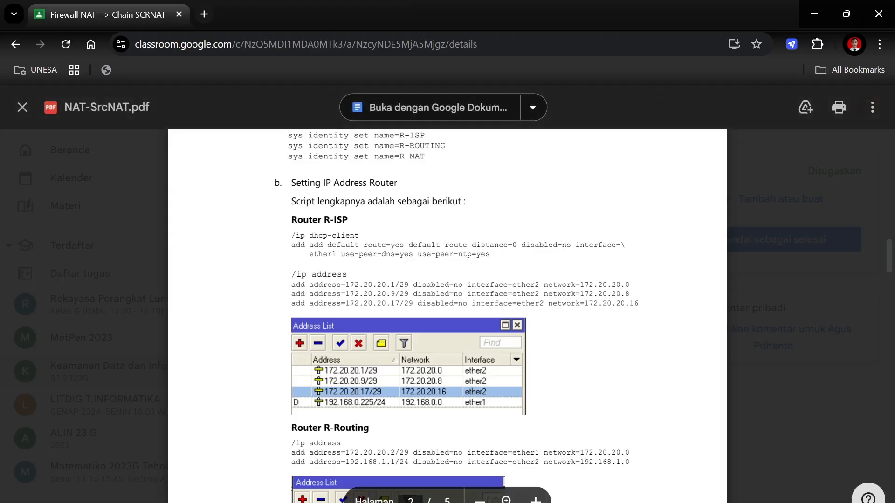
{"action": "scroll", "coordinate": [708, 489], "scroll_direction": "down", "scroll_amount": 1}
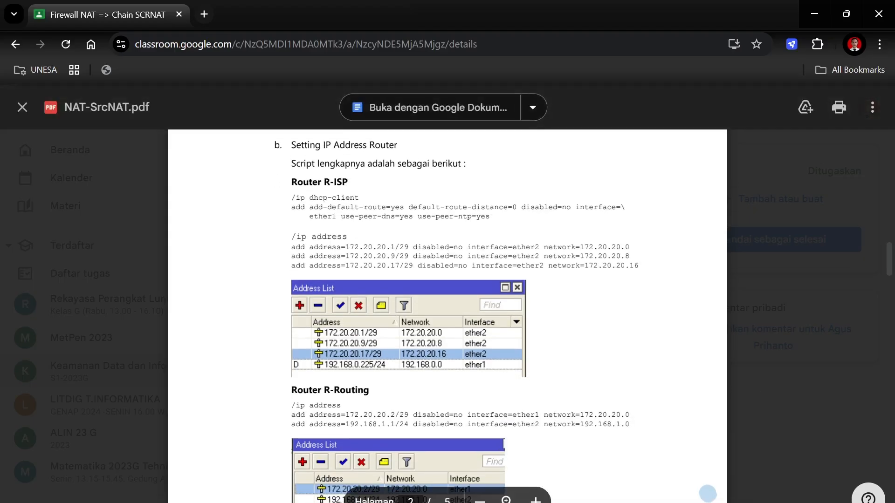
Run the Notepad R ISP script in PC-PUBLIC's router terminal, adding the ether1 DHCP client and ether2 addresses 172.20.20.1/29, 172.20.20.9/29 and 172.20.20.17/29.
{"action": "mouse_move", "coordinate": [603, 495]}
{"action": "mouse_move", "coordinate": [460, 473]}
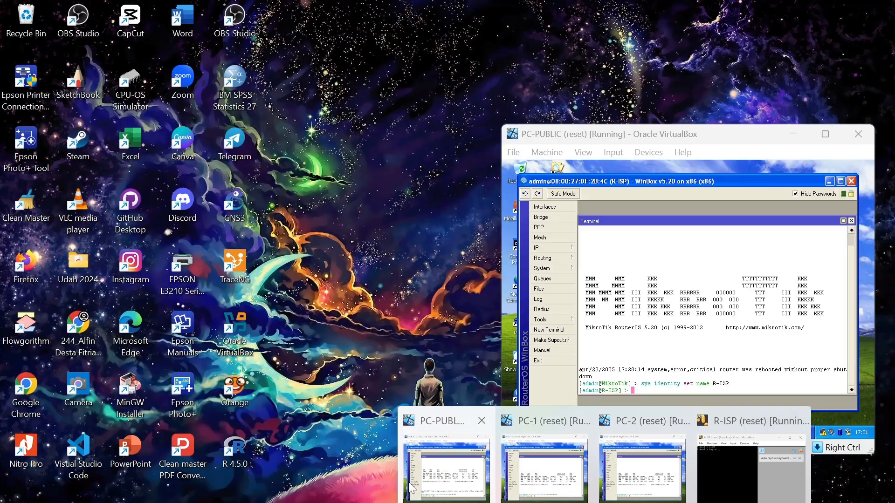
{"action": "left_click", "coordinate": [447, 466]}
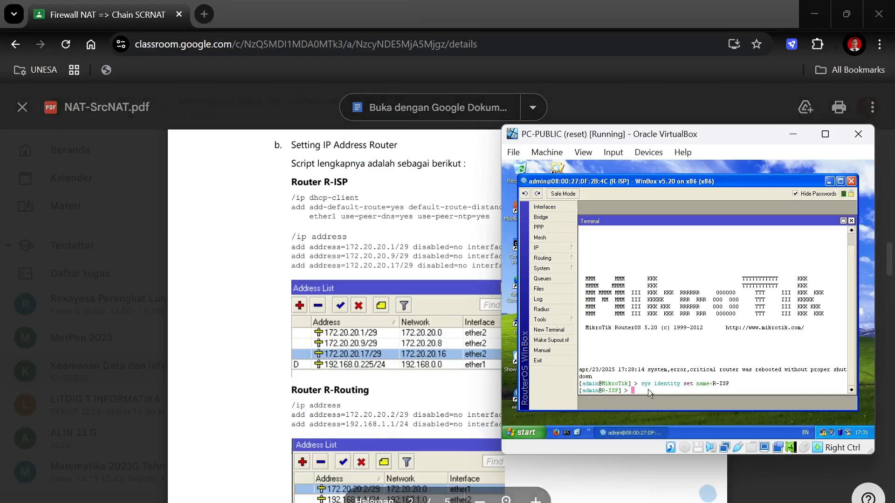
{"action": "mouse_move", "coordinate": [545, 502]}
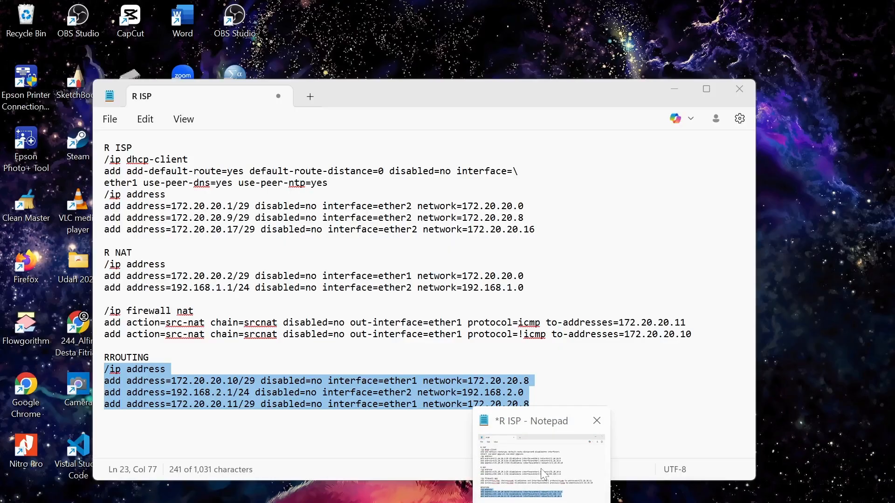
{"action": "left_click", "coordinate": [540, 469]}
{"action": "left_click", "coordinate": [194, 311]}
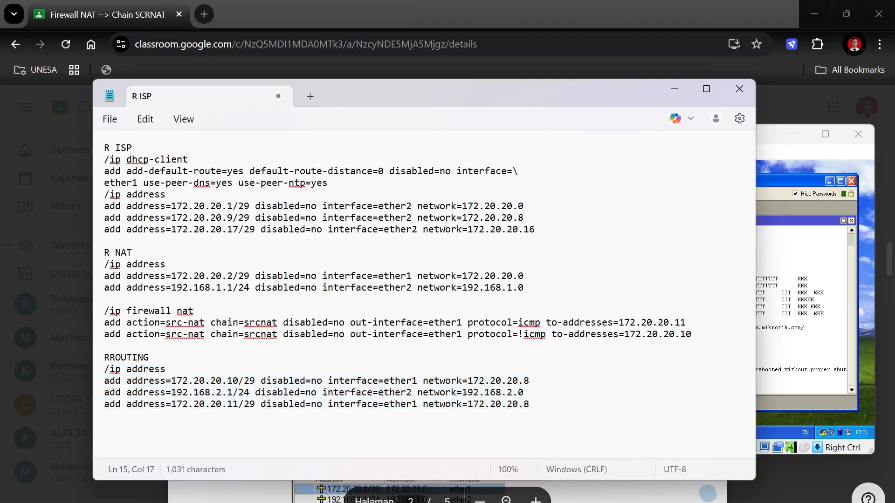
{"action": "left_click_drag", "start_coordinate": [104, 160], "coordinate": [545, 241]}
{"action": "key", "text": "super+c"}
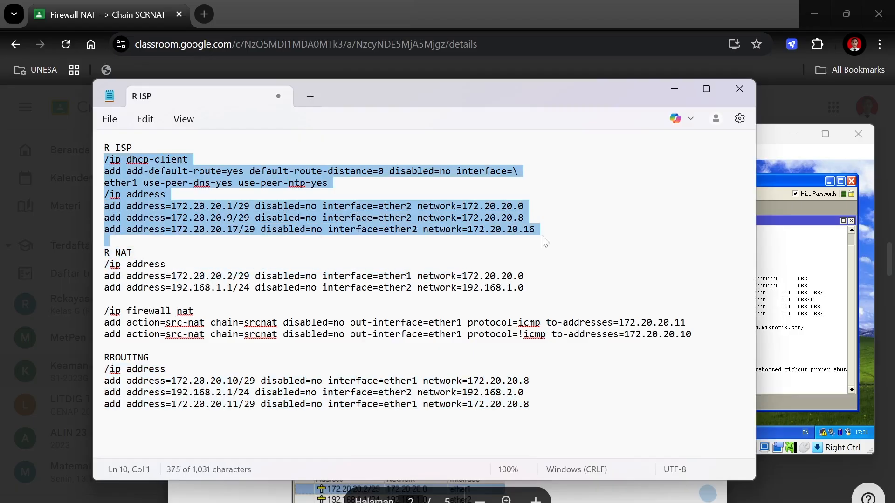
{"action": "left_click", "coordinate": [812, 351]}
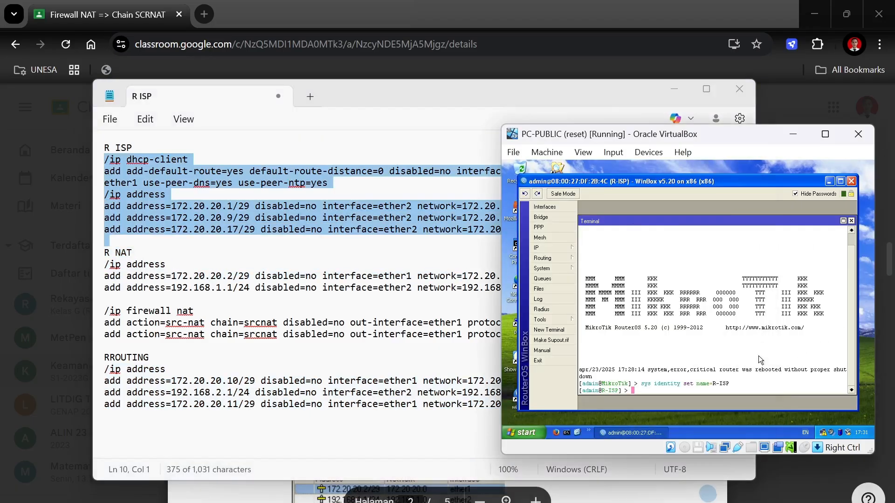
{"action": "right_click", "coordinate": [646, 392]}
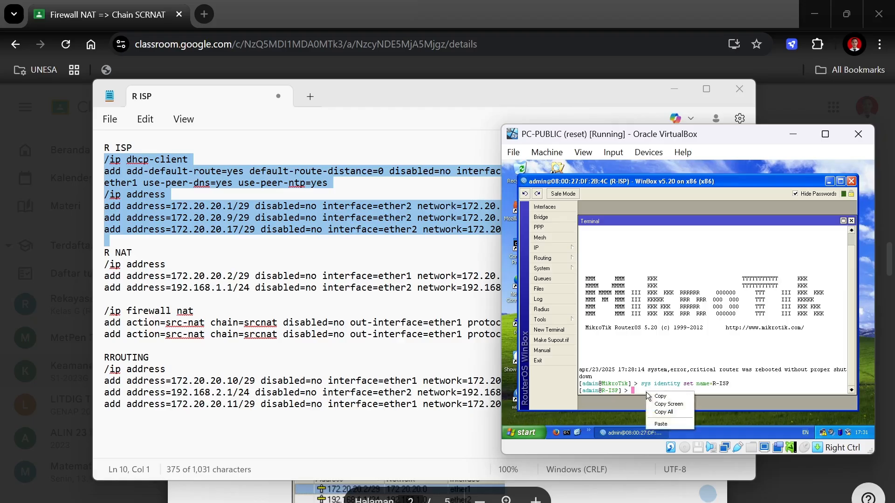
{"action": "left_click", "coordinate": [660, 426]}
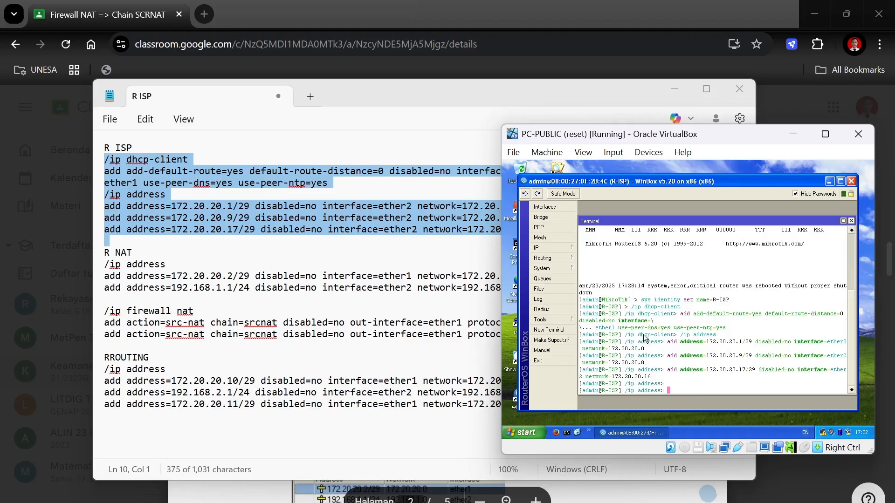
Open the IP address list of R-ISP on PC-PUBLIC to check its ether1 and ether2 addresses.
{"action": "left_click", "coordinate": [550, 249]}
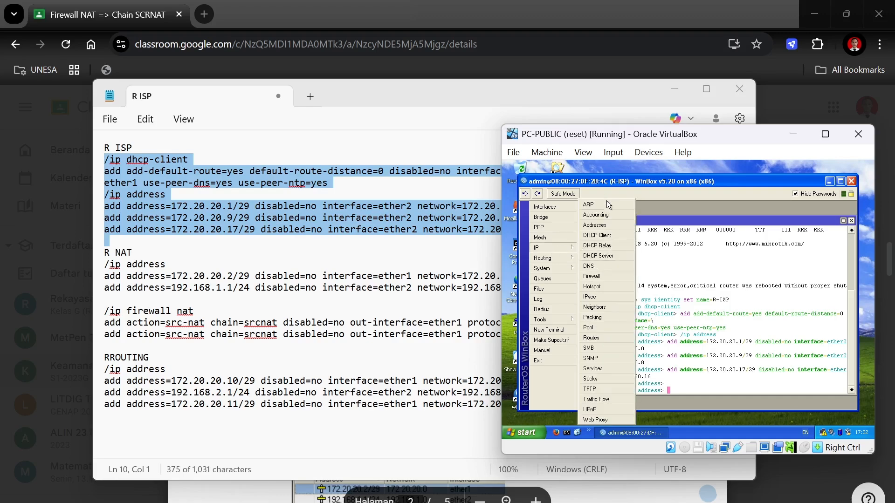
{"action": "left_click", "coordinate": [601, 225]}
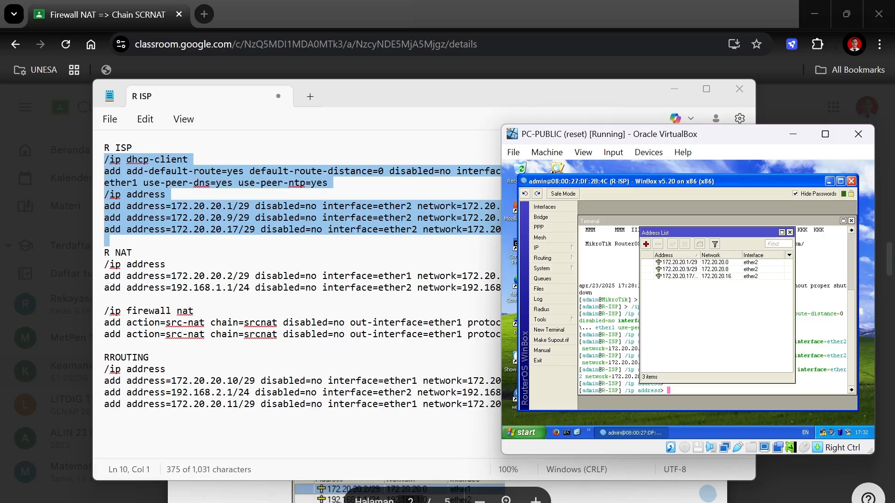
{"action": "left_click", "coordinate": [306, 276]}
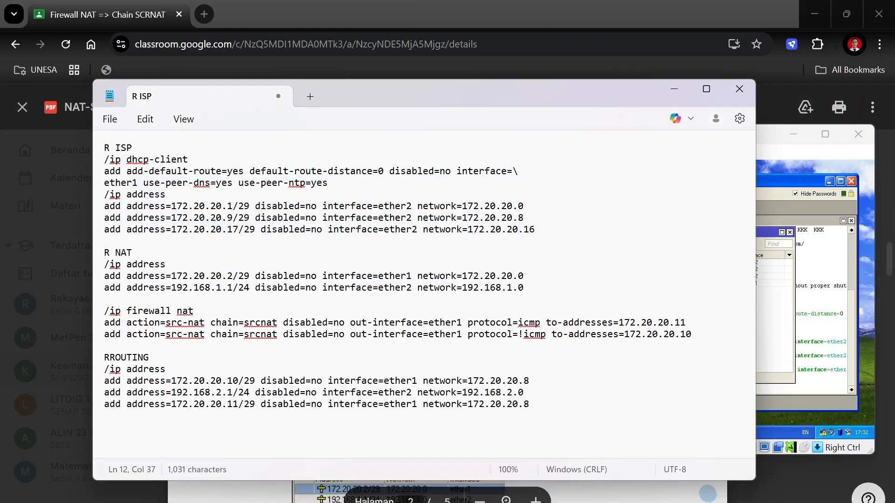
{"action": "left_click_drag", "start_coordinate": [104, 264], "coordinate": [561, 290]}
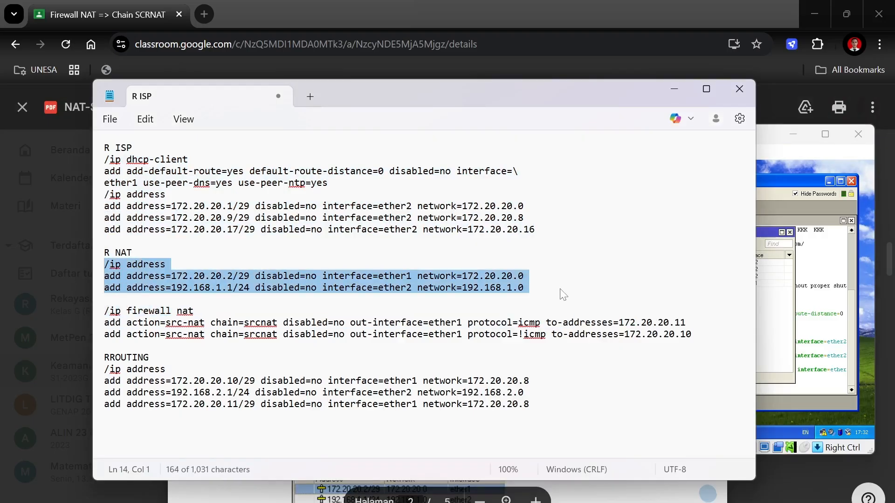
{"action": "left_click", "coordinate": [563, 294]}
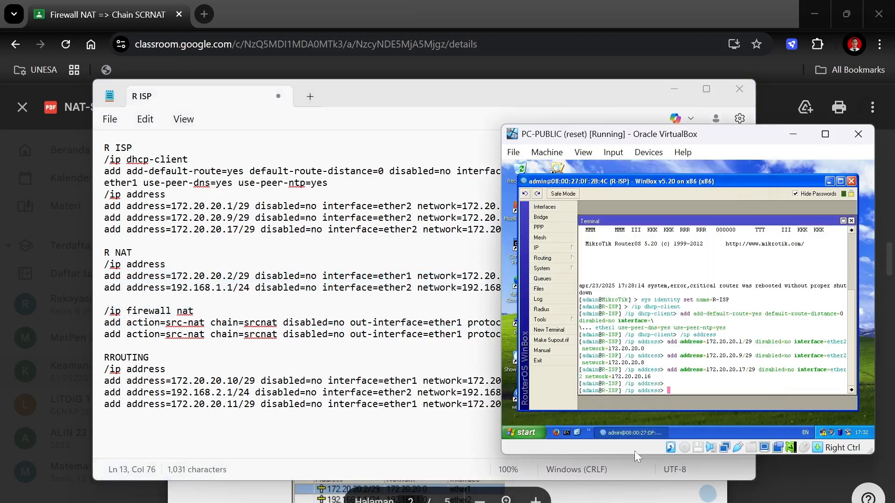
{"action": "mouse_move", "coordinate": [551, 247]}
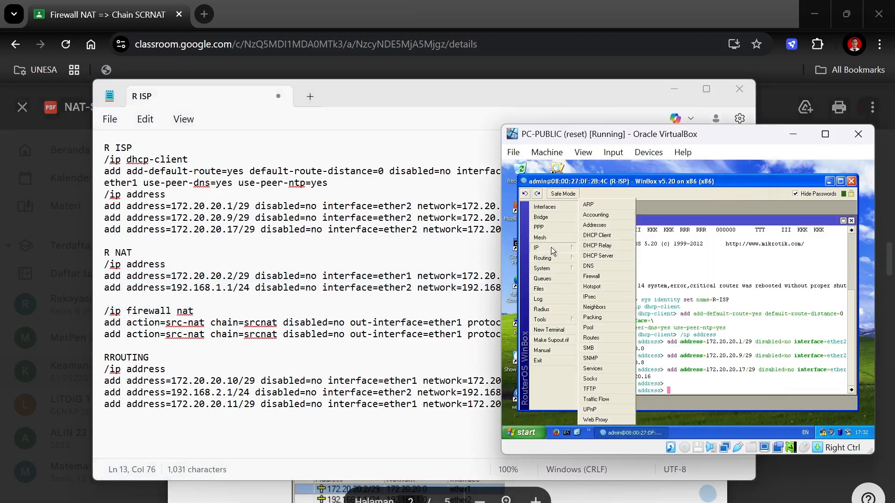
{"action": "left_click", "coordinate": [597, 233]}
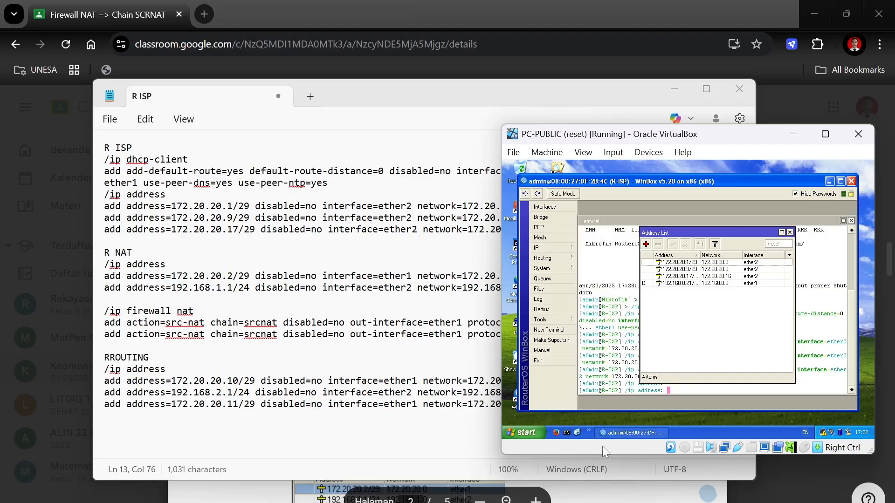
On PC-1, run the Notepad address script under R NAT in the R-Routing terminal, adding 172.20.20.2/29 on ether1 and 192.168.1.1/24 on ether2.
{"action": "mouse_move", "coordinate": [602, 500]}
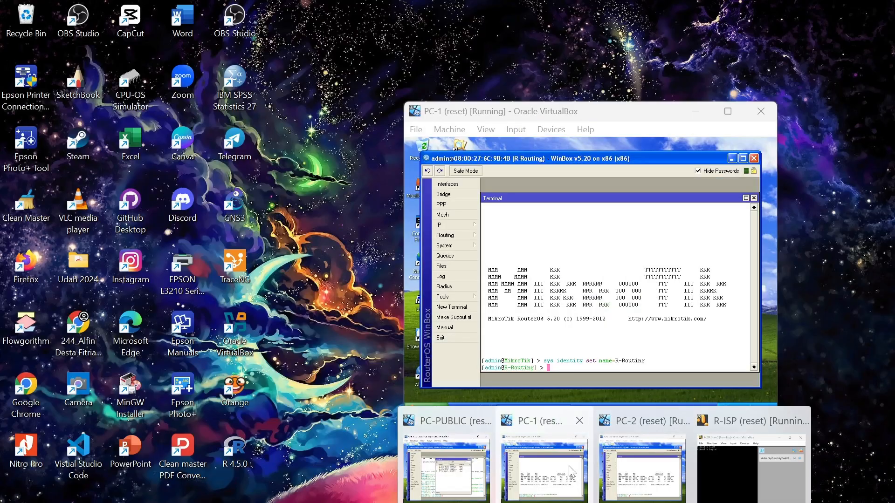
{"action": "left_click", "coordinate": [571, 472]}
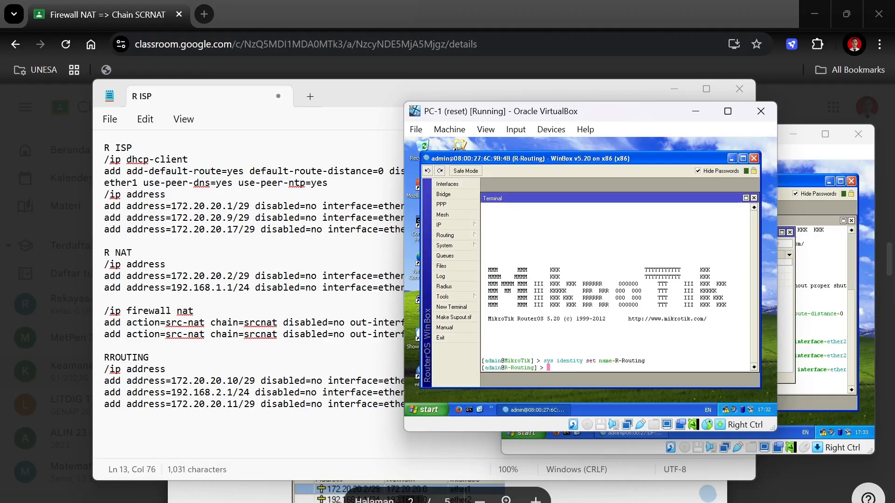
{"action": "left_click", "coordinate": [104, 264]}
{"action": "left_click_drag", "start_coordinate": [104, 264], "coordinate": [538, 293]}
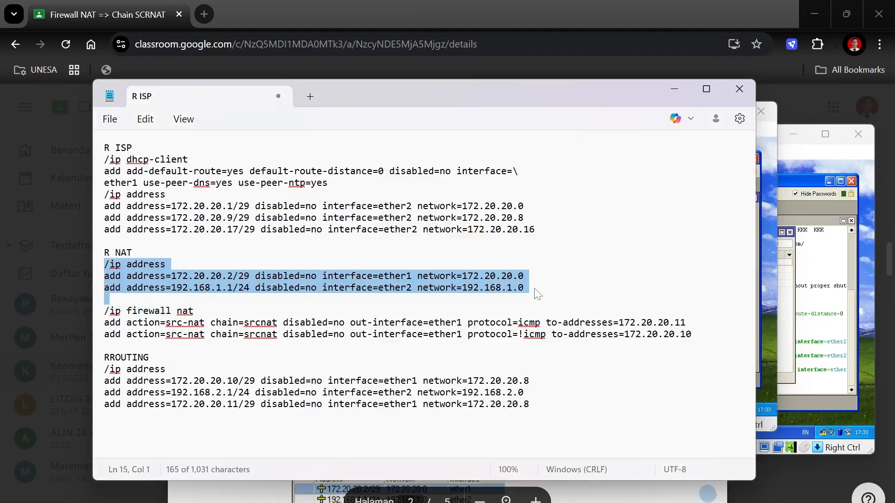
{"action": "right_click", "coordinate": [441, 282]}
{"action": "left_click", "coordinate": [409, 272]}
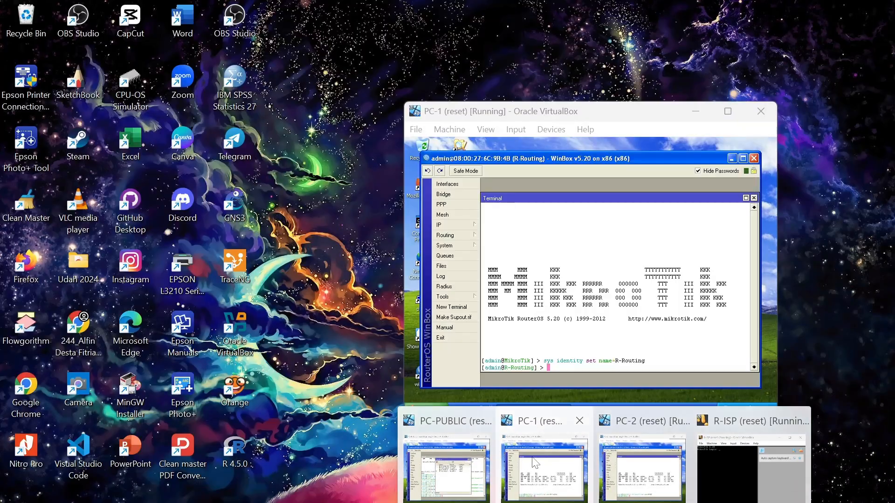
{"action": "left_click", "coordinate": [535, 463]}
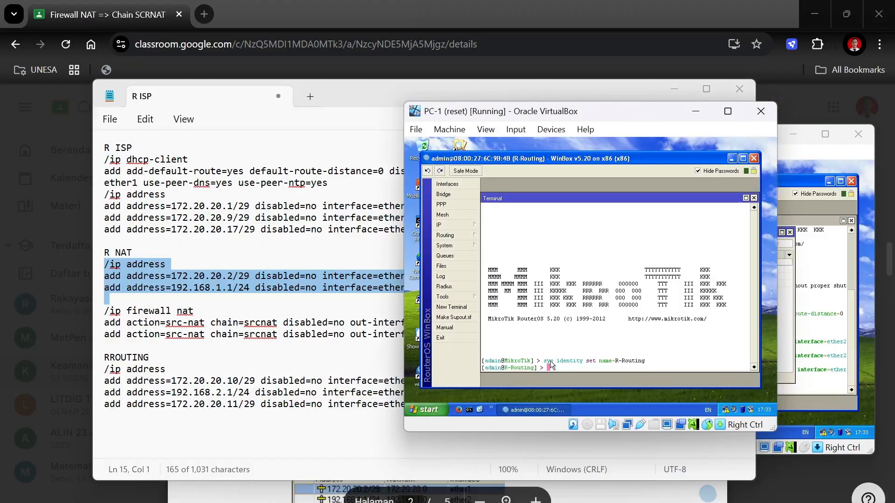
{"action": "right_click", "coordinate": [556, 366]}
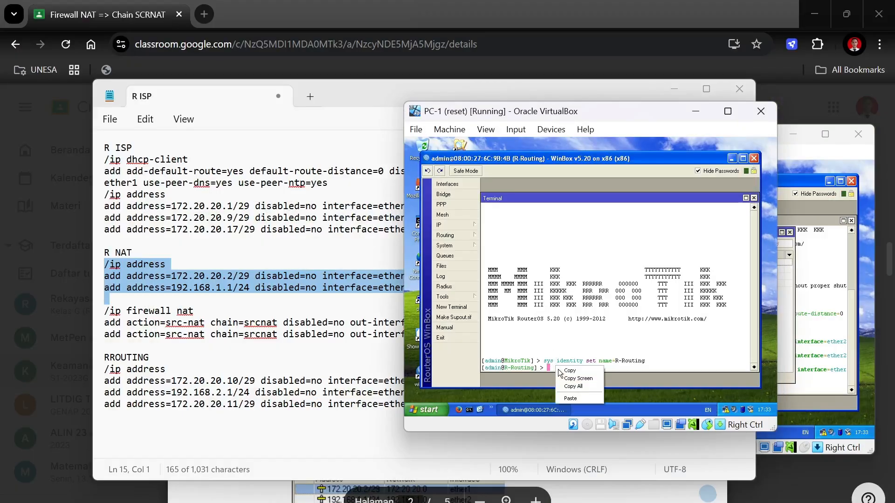
{"action": "left_click", "coordinate": [568, 399]}
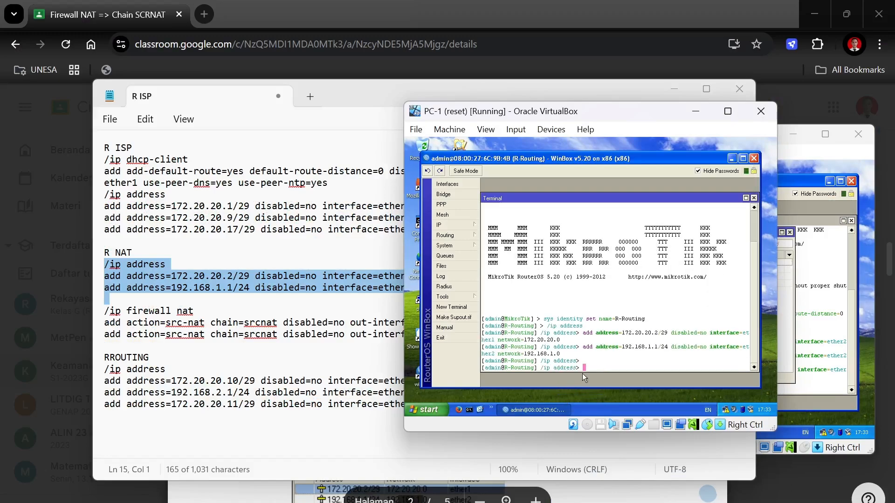
In Notepad, rename the R NAT heading above the 172.20.20.2/29 address script to R ROUTING.
{"action": "left_click", "coordinate": [176, 254]}
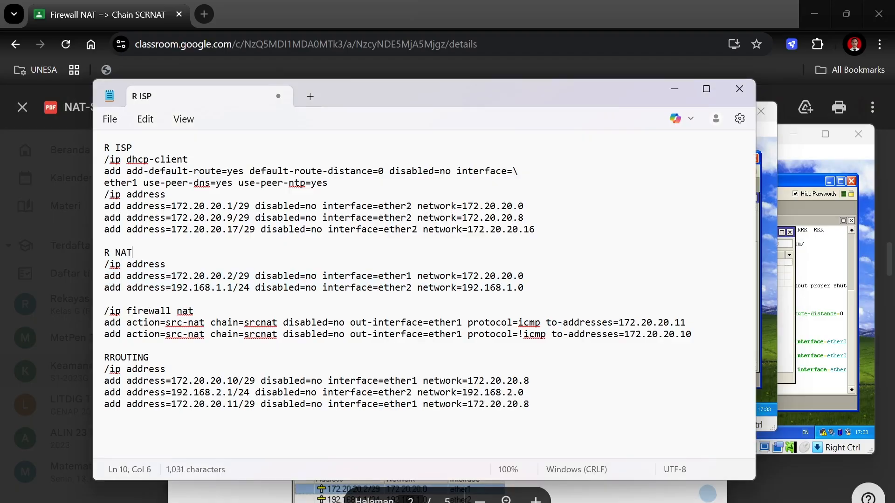
{"action": "key", "text": "BackSpace"}
{"action": "key", "text": "BackSpace"}
{"action": "key", "text": "BackSpace"}
{"action": "type", "text": "ROUTING"}
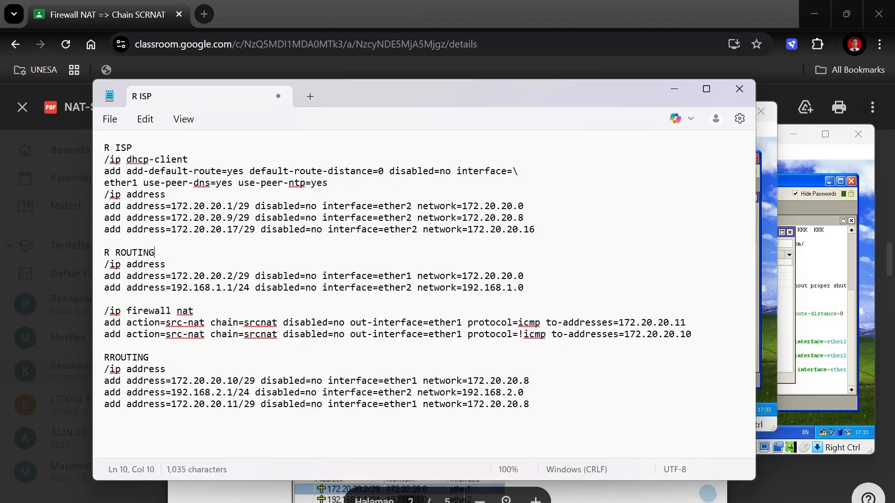
Rename the RROUTING heading above the 172.20.20.10/29 address script to R NAT.
{"action": "left_click", "coordinate": [150, 358]}
{"action": "key", "text": "BackSpace"}
{"action": "key", "text": "BackSpace"}
{"action": "key", "text": "BackSpace"}
{"action": "key", "text": "BackSpace"}
{"action": "key", "text": "BackSpace"}
{"action": "key", "text": "BackSpace"}
{"action": "key", "text": "BackSpace"}
{"action": "type", "text": "NAT"}
Move the /ip firewall nat block with its two src-nat rules below the R NAT address script.
{"action": "left_click_drag", "start_coordinate": [104, 311], "coordinate": [591, 343]}
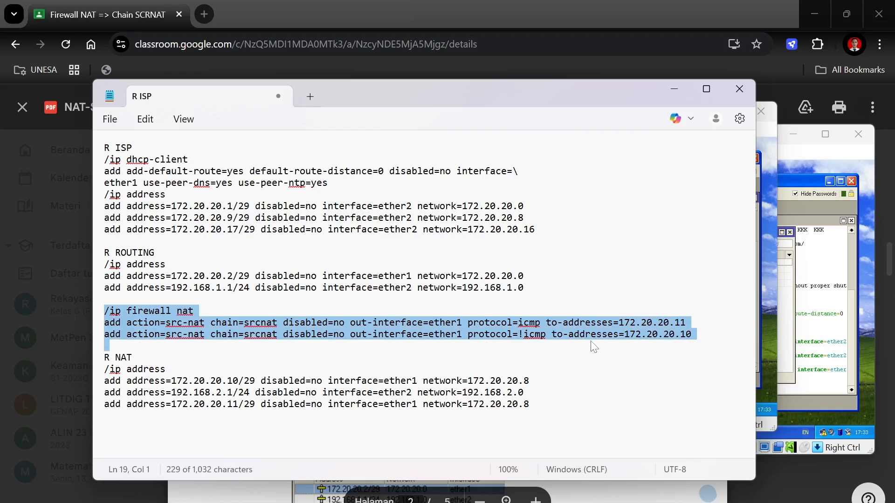
{"action": "key", "text": "BackSpace"}
{"action": "left_click", "coordinate": [451, 358]}
{"action": "key", "text": "End"}
{"action": "key", "text": "Return"}
{"action": "key", "text": "Return"}
{"action": "key", "text": "ctrl+v"}
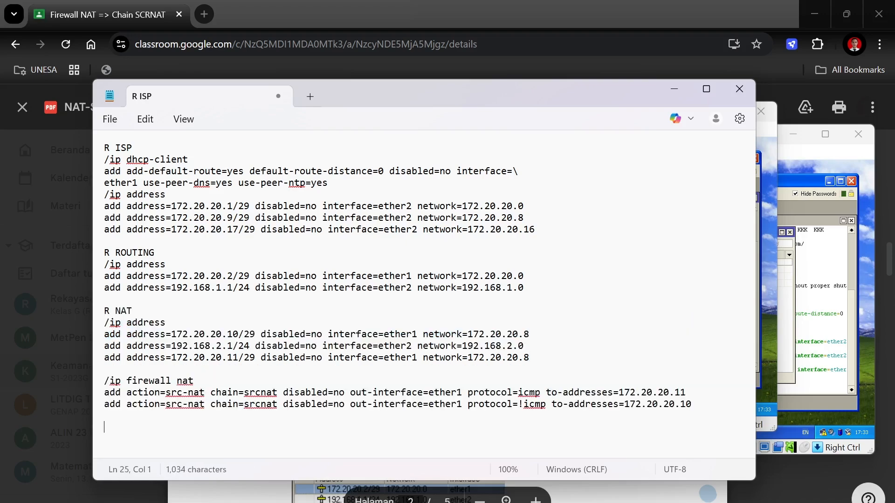
Run the R NAT address script in PC-2's router terminal, adding 172.20.20.10/29 and 172.20.20.11/29 on ether1 and 192.168.2.1/24 on ether2.
{"action": "mouse_move", "coordinate": [604, 502]}
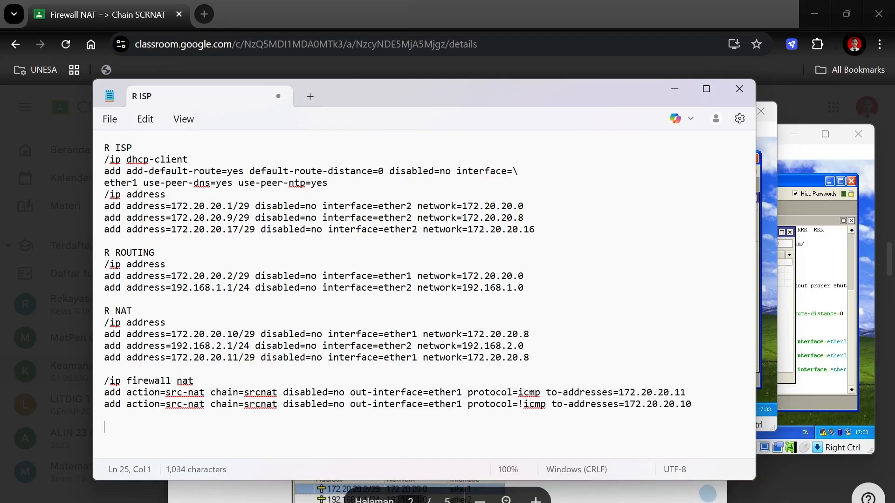
{"action": "left_click_drag", "start_coordinate": [104, 322], "coordinate": [548, 364]}
{"action": "key", "text": "super+c"}
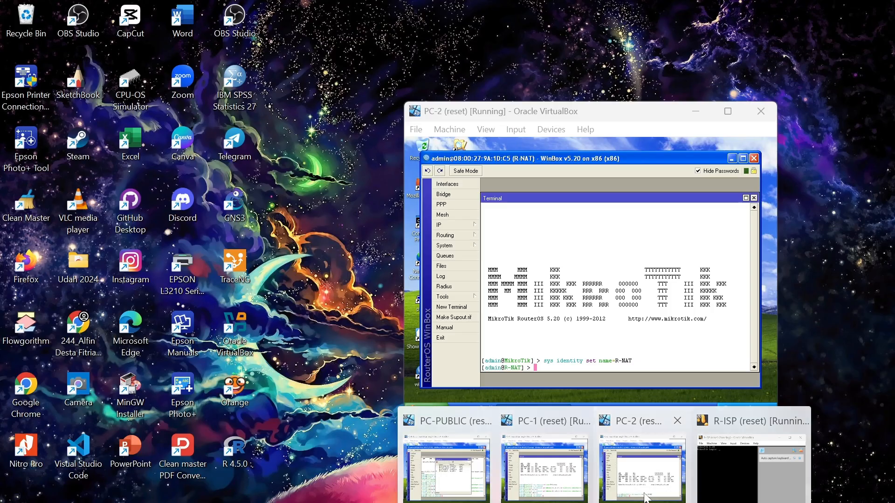
{"action": "left_click", "coordinate": [627, 468]}
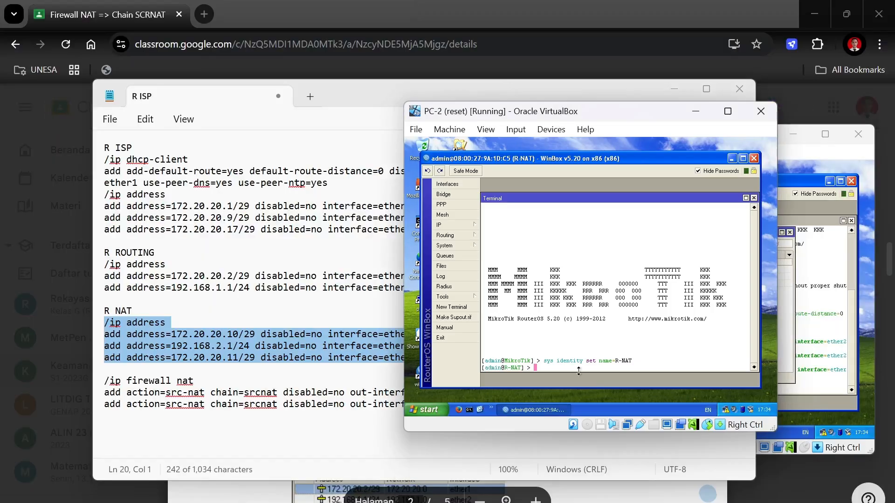
{"action": "right_click", "coordinate": [579, 366]}
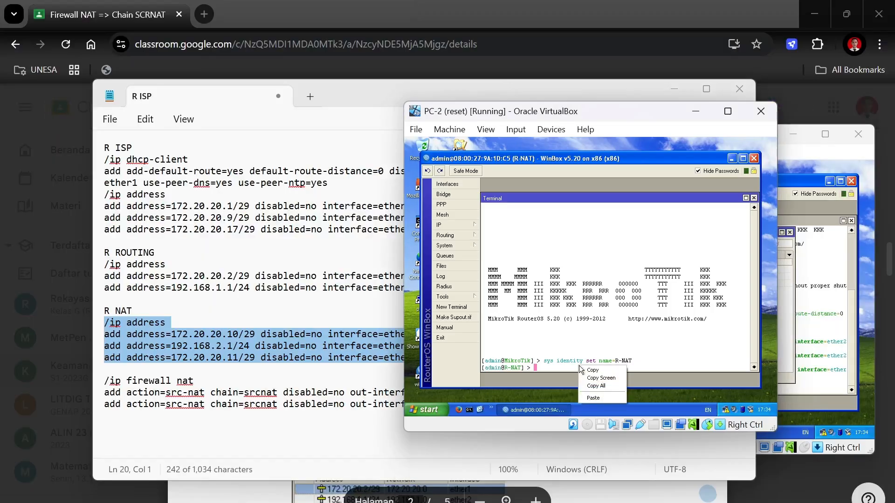
{"action": "left_click", "coordinate": [605, 393]}
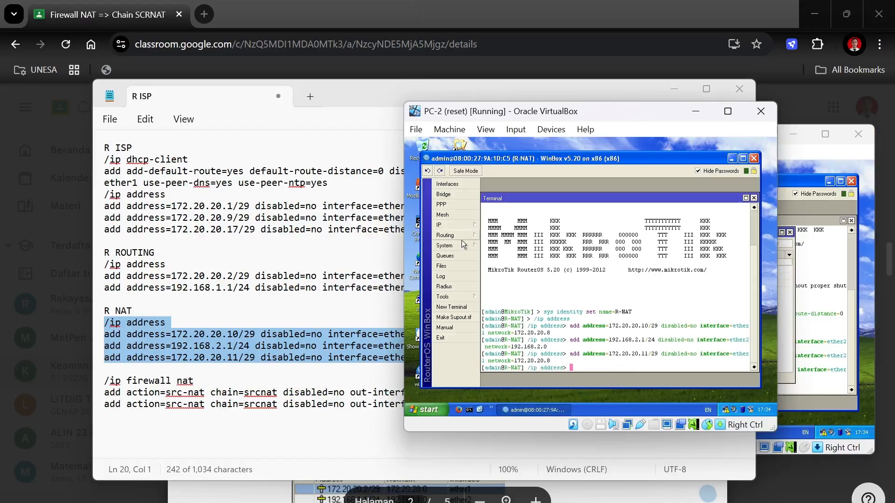
Minimize Notepad and find the PC IP address table in the NAT-SrcNAT.pdf guide beside the PC-2 window.
{"action": "left_click", "coordinate": [322, 288]}
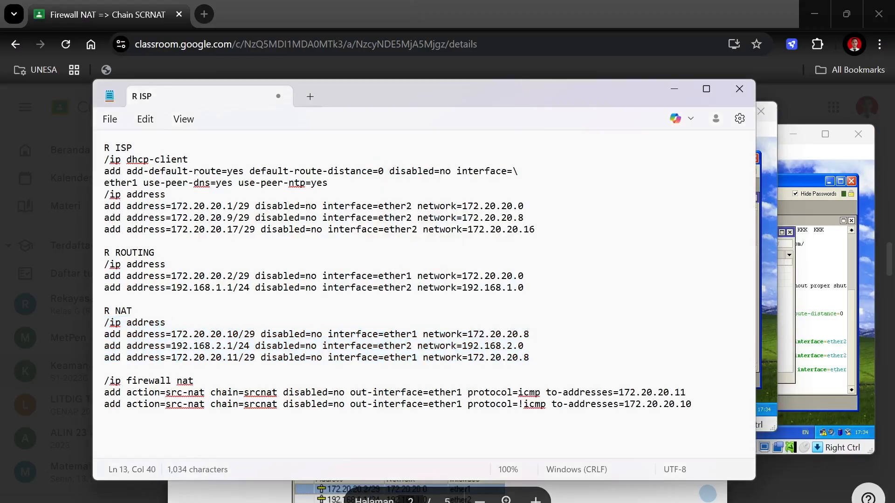
{"action": "left_click", "coordinate": [765, 289]}
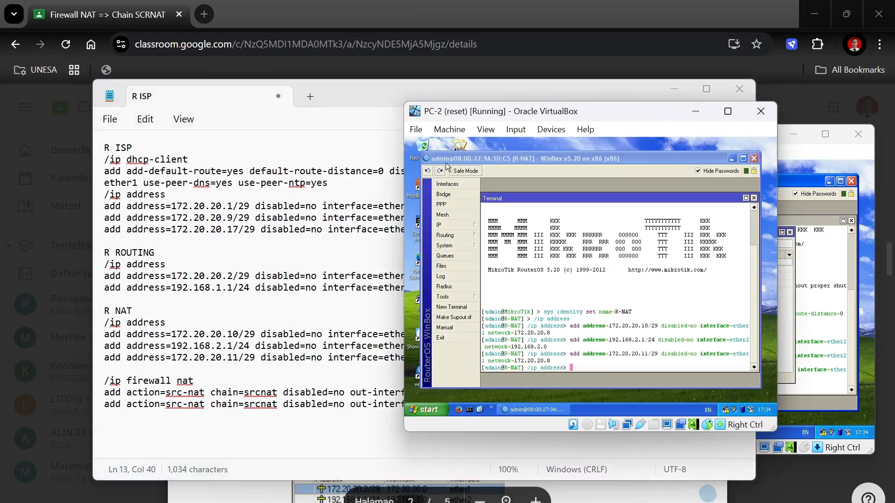
{"action": "left_click", "coordinate": [674, 88]}
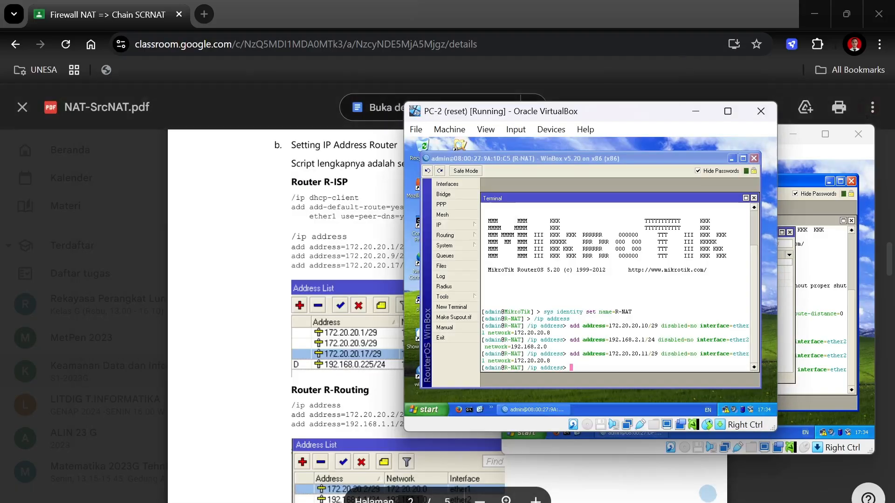
{"action": "scroll", "coordinate": [284, 317], "scroll_direction": "down", "scroll_amount": 15}
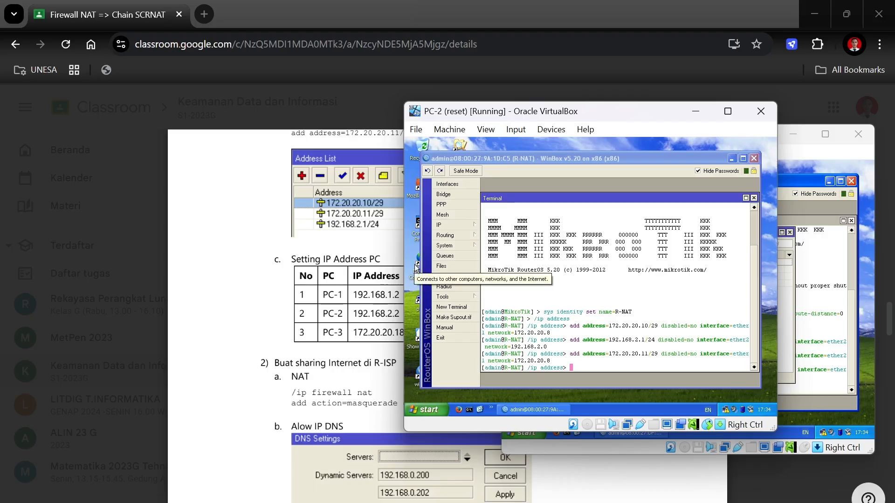
Arrange the NAT-SrcNAT.pdf guide and the PC-2 virtual machine side by side, with PC-2 fully visible.
{"action": "left_click_drag", "start_coordinate": [539, 117], "coordinate": [695, 126]}
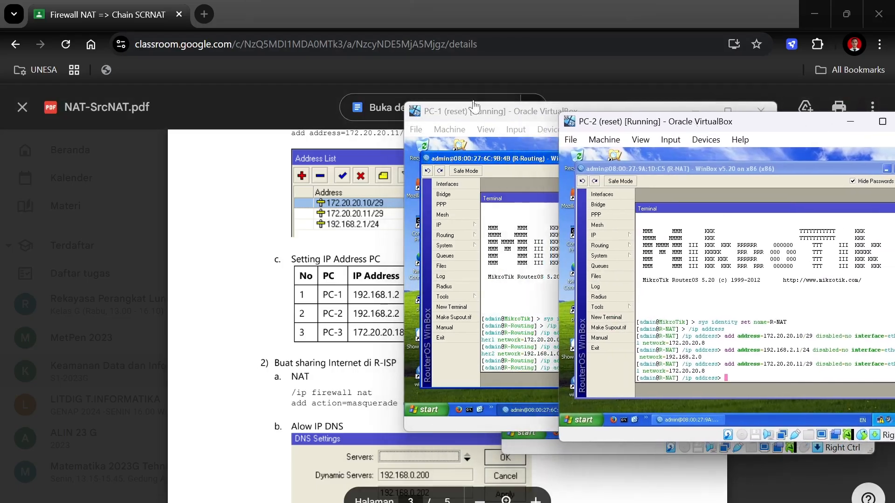
{"action": "left_click", "coordinate": [692, 107]}
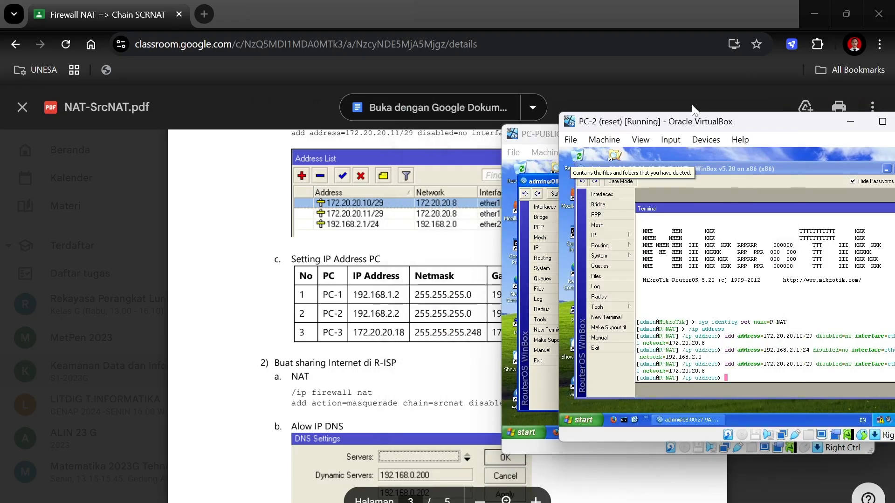
{"action": "key", "text": "alt+Tab"}
{"action": "key", "text": "super+Left"}
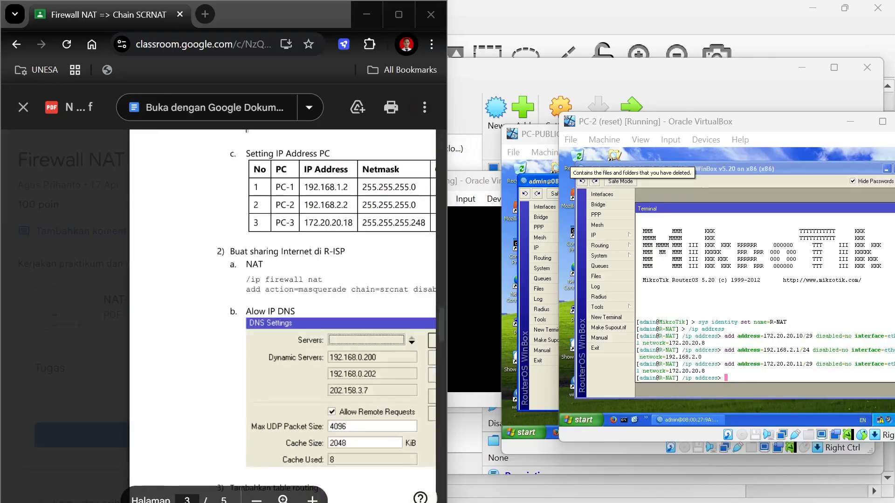
{"action": "scroll", "coordinate": [223, 317], "scroll_direction": "down", "scroll_amount": 5}
{"action": "scroll", "coordinate": [222, 317], "scroll_direction": "down", "scroll_amount": 1}
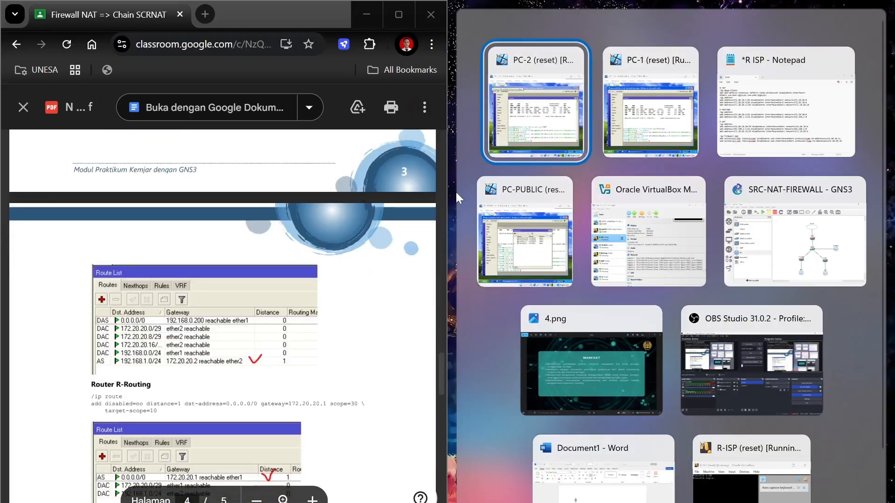
{"action": "left_click", "coordinate": [446, 210]}
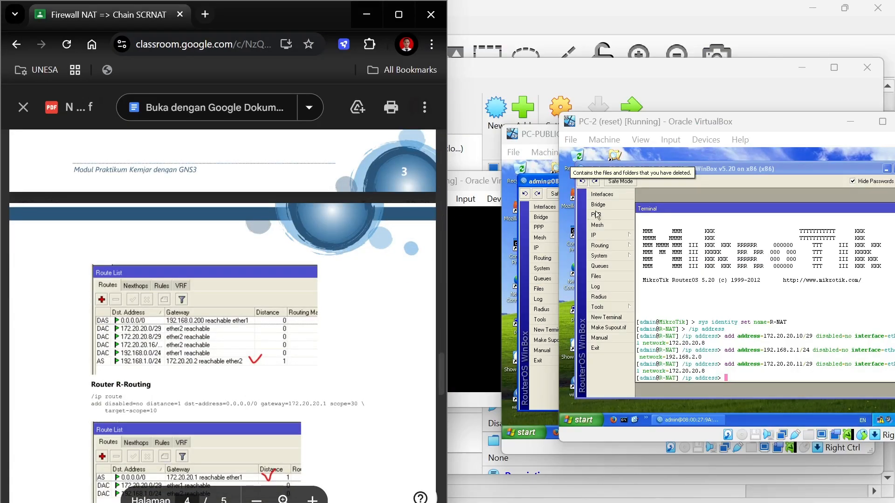
{"action": "left_click_drag", "start_coordinate": [698, 127], "coordinate": [633, 130]}
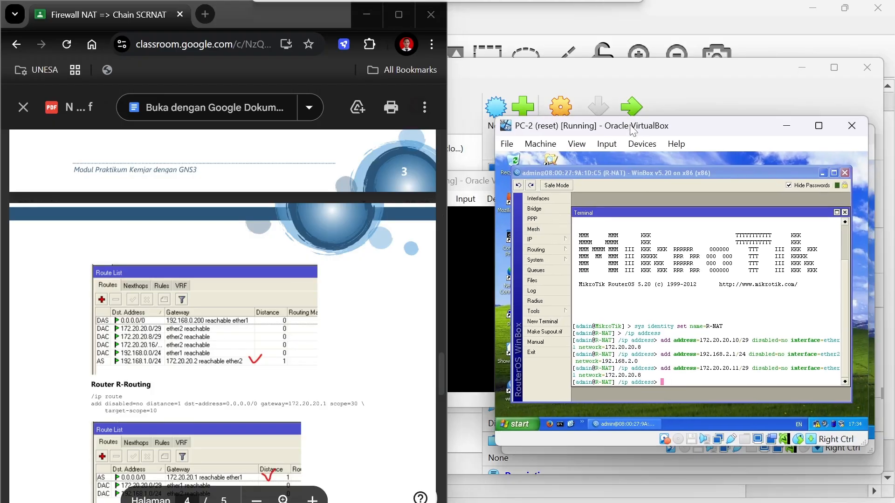
Open the TCP/IP properties of PC-2's Local Area Connection and switch it to a manually specified IP address.
{"action": "double_click", "coordinate": [508, 283]}
{"action": "scroll", "coordinate": [439, 294], "scroll_direction": "up", "scroll_amount": 10}
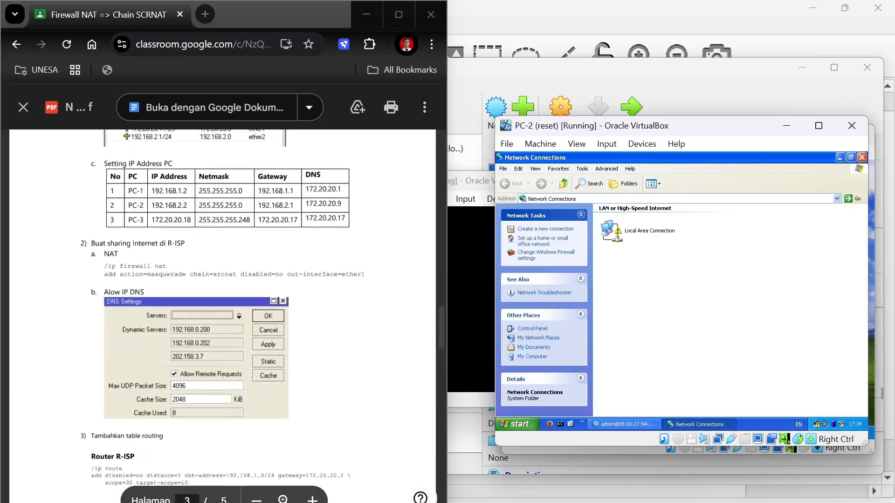
{"action": "left_click", "coordinate": [625, 239]}
{"action": "double_click", "coordinate": [626, 239]}
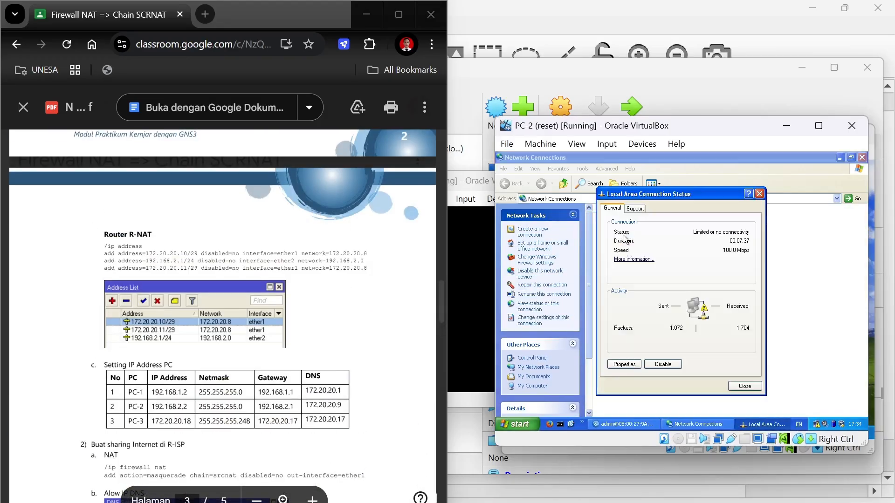
{"action": "left_click", "coordinate": [624, 364]}
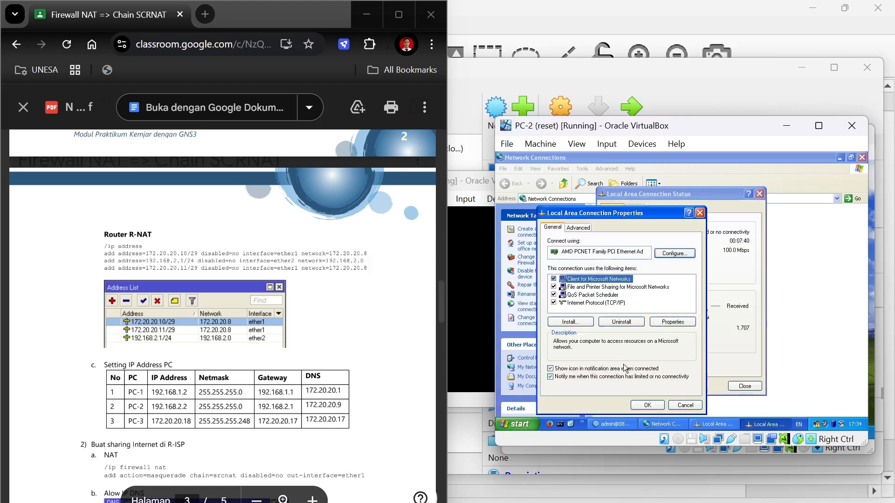
{"action": "left_click", "coordinate": [603, 303]}
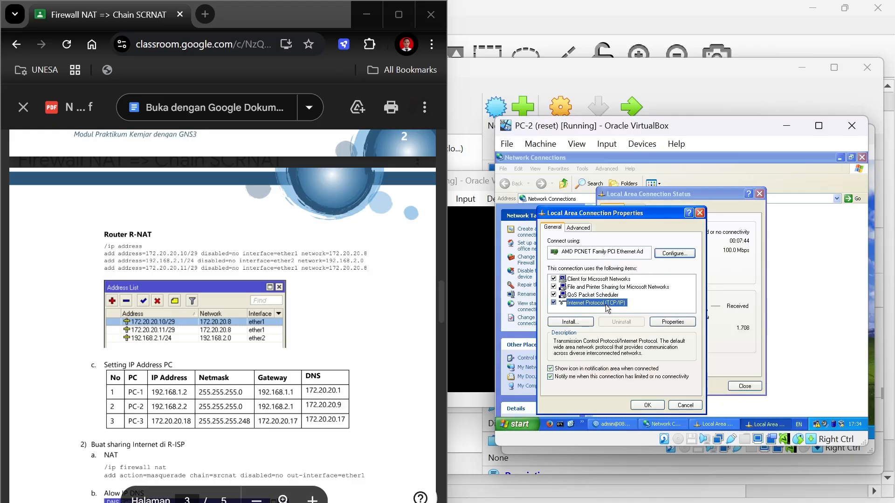
{"action": "double_click", "coordinate": [579, 304]}
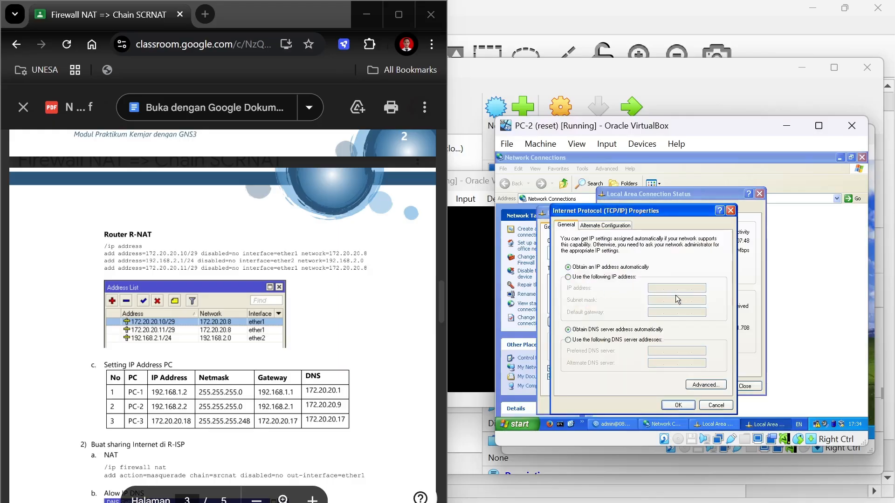
{"action": "left_click", "coordinate": [595, 278]}
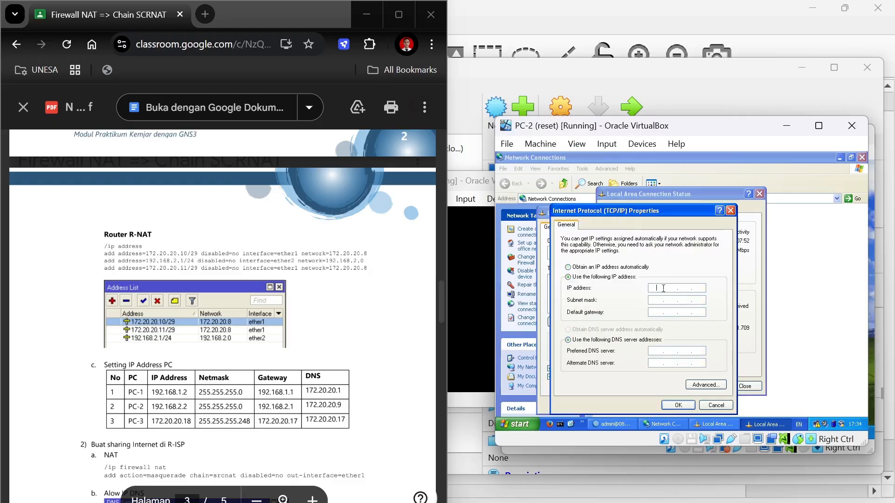
Set PC-2's IP address to 192.168.2.2, mask 255.255.255.0, its default gateway and preferred DNS 172.20.20.9, and apply the settings.
{"action": "left_click", "coordinate": [664, 288]}
{"action": "type", "text": "192 . 168"}
{"action": "left_click", "coordinate": [655, 302]}
{"action": "left_click", "coordinate": [658, 315]}
{"action": "type", "text": "192 . "}
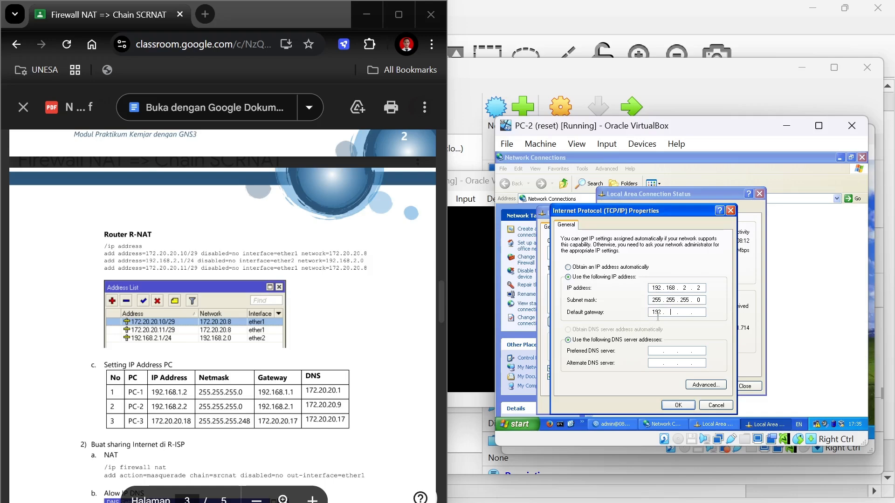
{"action": "type", "text": "168 . 2 . 2"}
{"action": "left_click", "coordinate": [658, 352]}
{"action": "type", "text": "172 . 20 . 20 . 9"}
{"action": "left_click", "coordinate": [677, 406]}
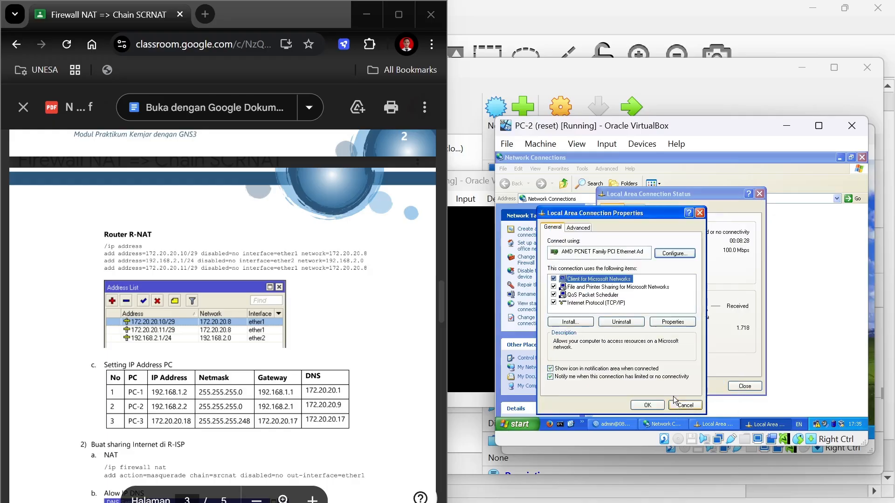
Switch to PC-PUBLIC, open its Local Area Connection's TCP/IP properties and choose a manually specified IP address.
{"action": "left_click", "coordinate": [788, 133]}
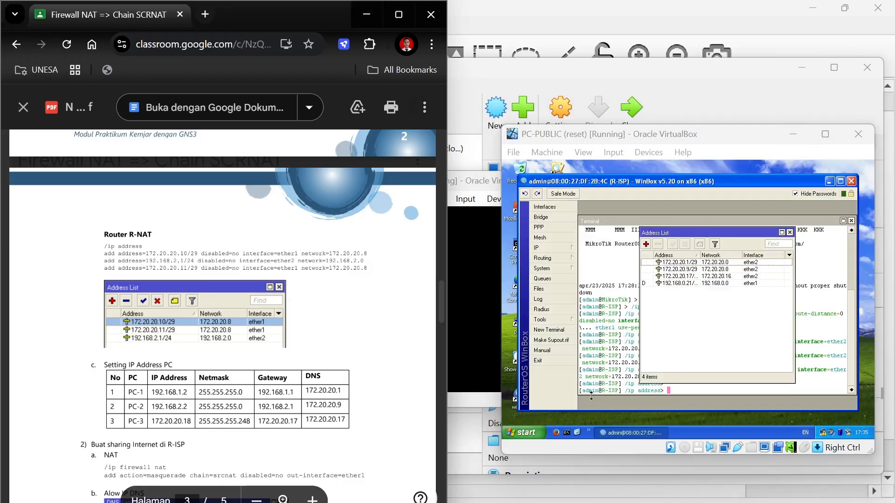
{"action": "double_click", "coordinate": [516, 283]}
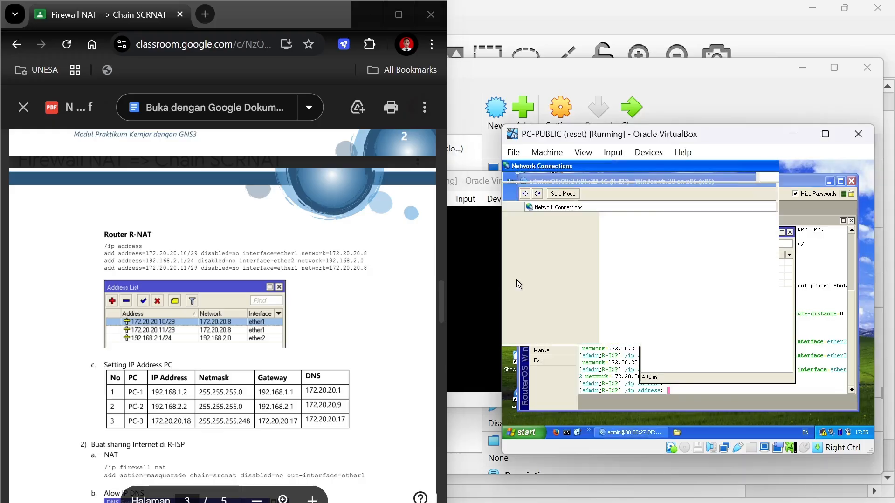
{"action": "double_click", "coordinate": [650, 238]}
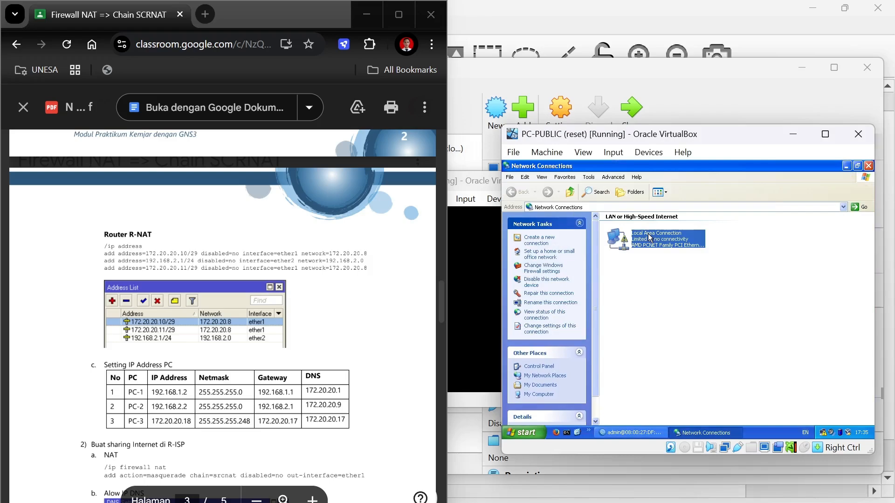
{"action": "left_click", "coordinate": [631, 373]}
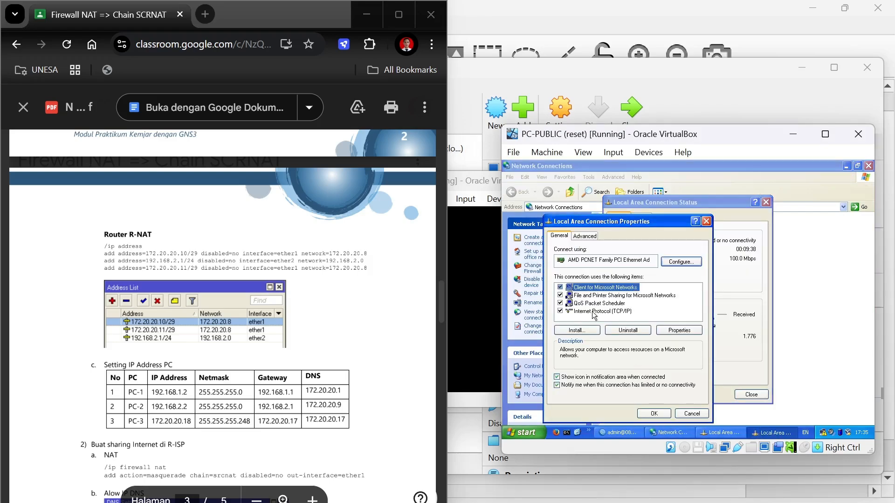
{"action": "double_click", "coordinate": [595, 311]}
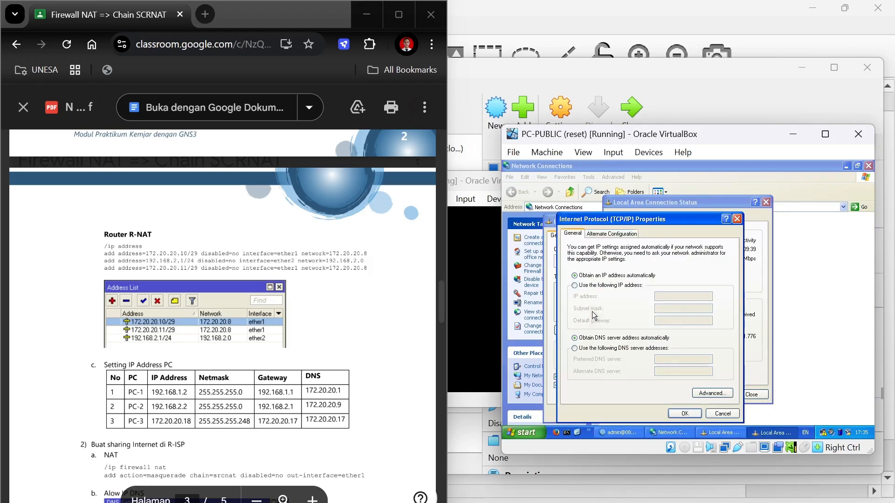
{"action": "left_click", "coordinate": [602, 285]}
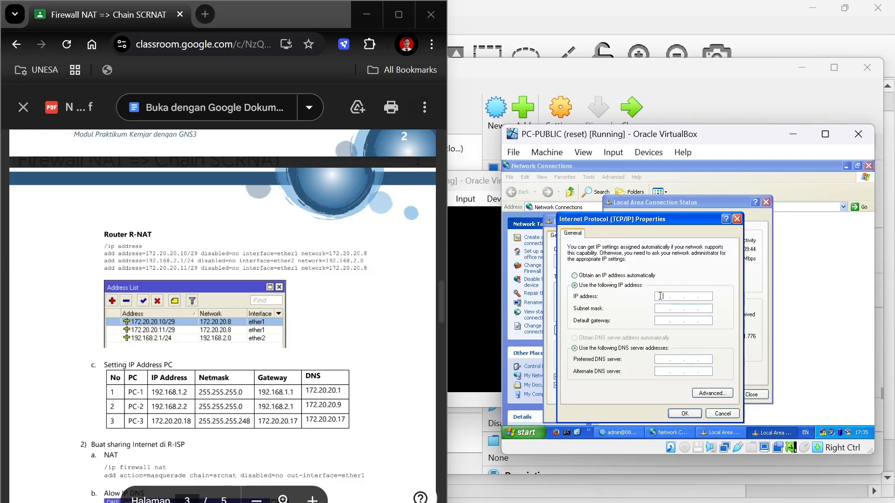
Set PC-PUBLIC's IP address to 172.20.20.18, mask 255.255.255.248, and gateway and preferred DNS to 172.20.20.17, and apply the settings.
{"action": "type", "text": "172 . 20 . 20 . 18"}
{"action": "left_click", "coordinate": [664, 310]}
{"action": "type", "text": "55 . 255 . 255 . 248"}
{"action": "left_click", "coordinate": [659, 322]}
{"action": "type", "text": "172 . 20 ."}
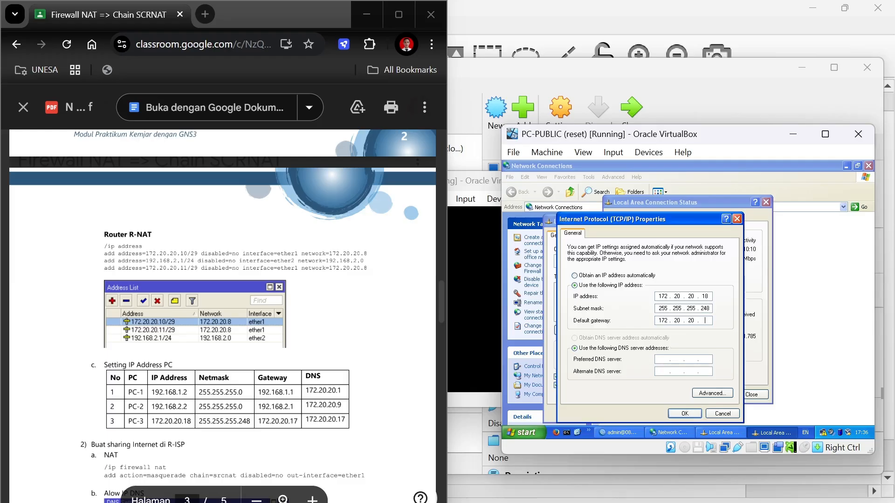
{"action": "left_click", "coordinate": [661, 359]}
{"action": "type", "text": "172 . 20 . 20 . 17"}
{"action": "left_click", "coordinate": [684, 414]}
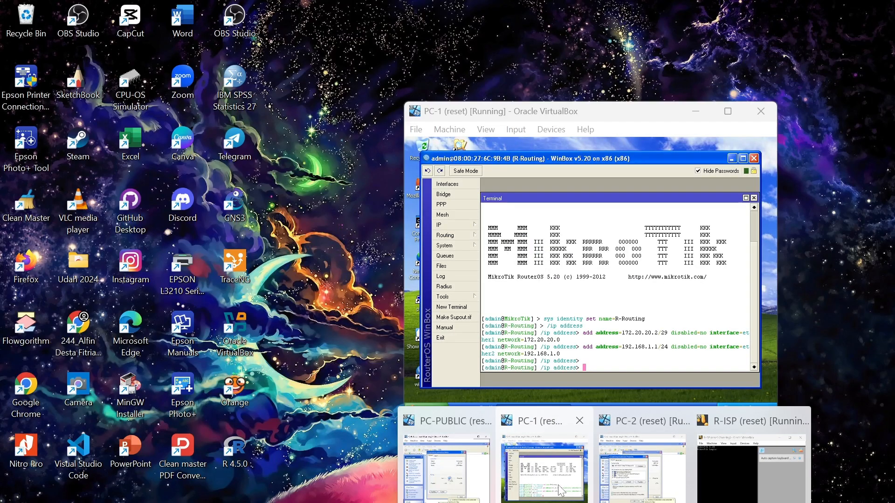
Switch to PC-1, open its Local Area Connection's TCP/IP properties and choose a manually specified IP address.
{"action": "left_click", "coordinate": [561, 491]}
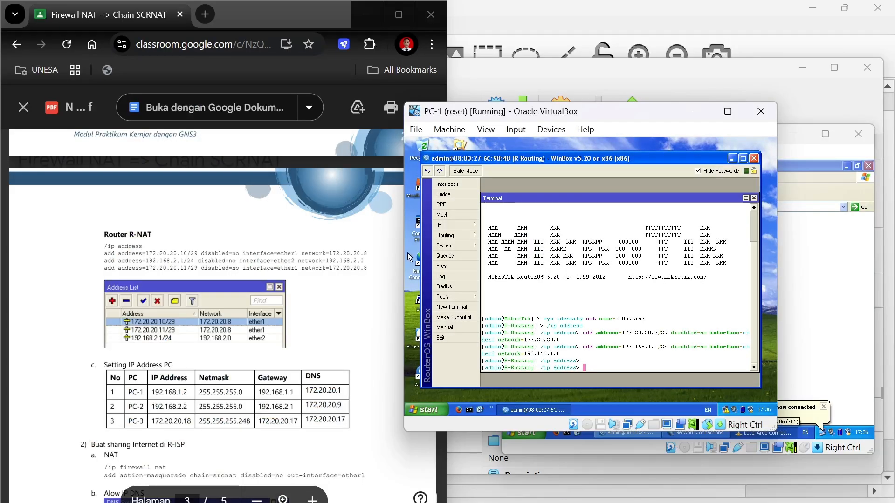
{"action": "left_click", "coordinate": [408, 252]}
{"action": "double_click", "coordinate": [416, 265]}
{"action": "double_click", "coordinate": [515, 212]}
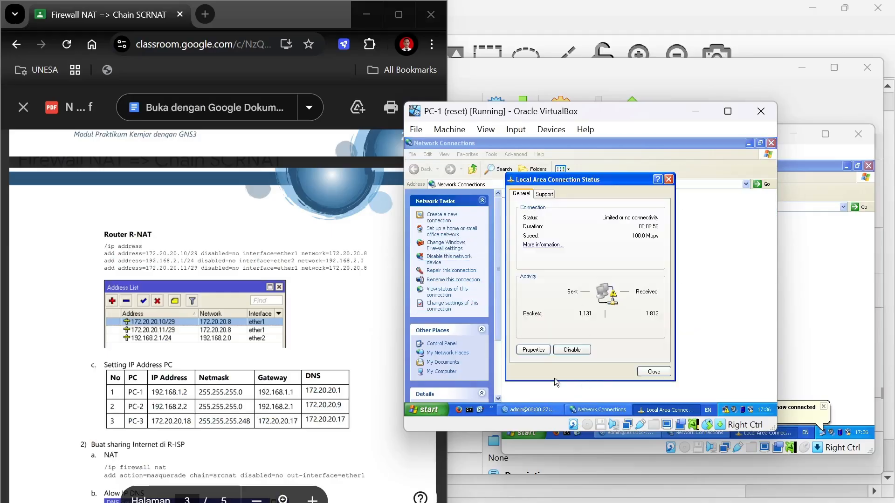
{"action": "left_click", "coordinate": [541, 353]}
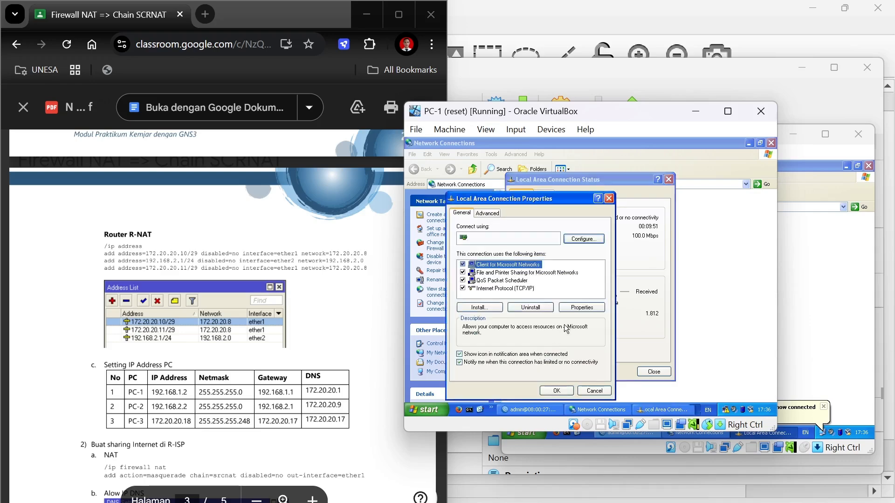
{"action": "double_click", "coordinate": [523, 289]}
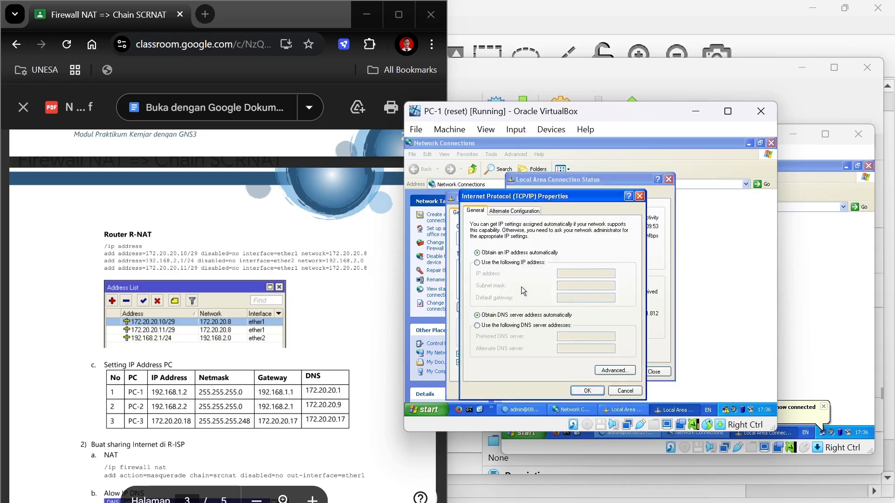
{"action": "left_click", "coordinate": [500, 263]}
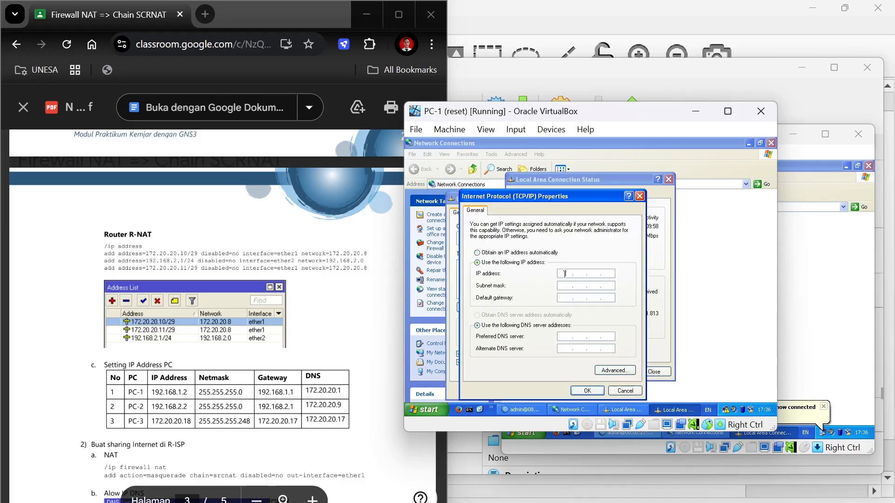
Set PC-1's IP address to 192.168.1.2, mask 255.255.255.0, gateway 192.168.1.1 and preferred DNS 172.20.20.1, and apply the settings.
{"action": "left_click", "coordinate": [566, 274]}
{"action": "type", "text": "192"}
{"action": "left_click", "coordinate": [562, 285]}
{"action": "left_click", "coordinate": [567, 299]}
{"action": "type", "text": "192168.1"}
{"action": "left_click", "coordinate": [565, 337]}
{"action": "type", "text": "172 . 20 . 20 . 1"}
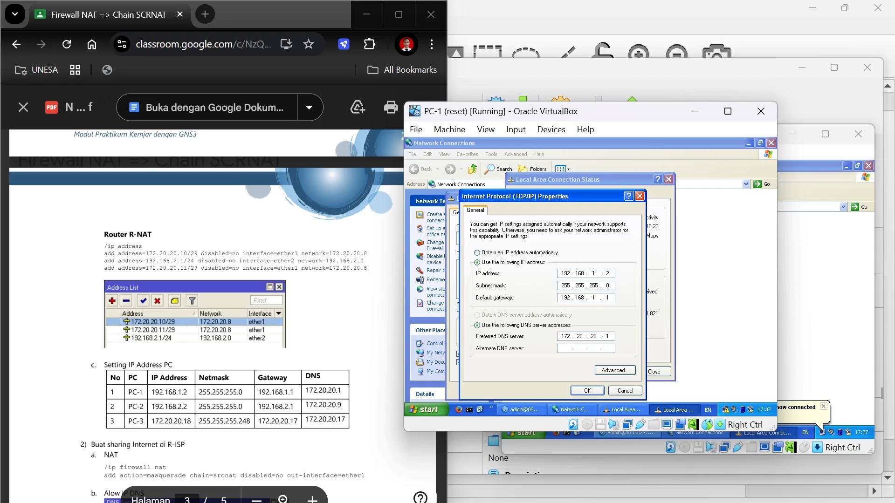
{"action": "left_click", "coordinate": [603, 391]}
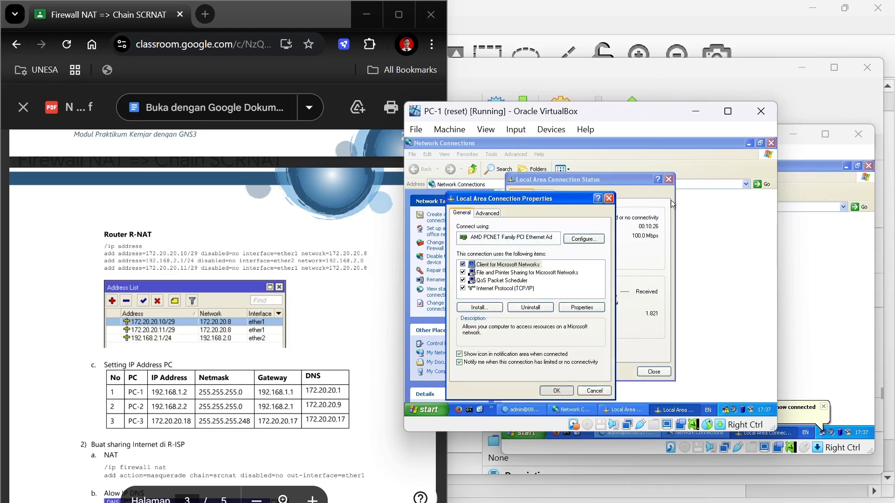
Close PC-1's Local Area Connection dialogs and its Network Connections window to return to the R-Routing WinBox session.
{"action": "left_click", "coordinate": [612, 197]}
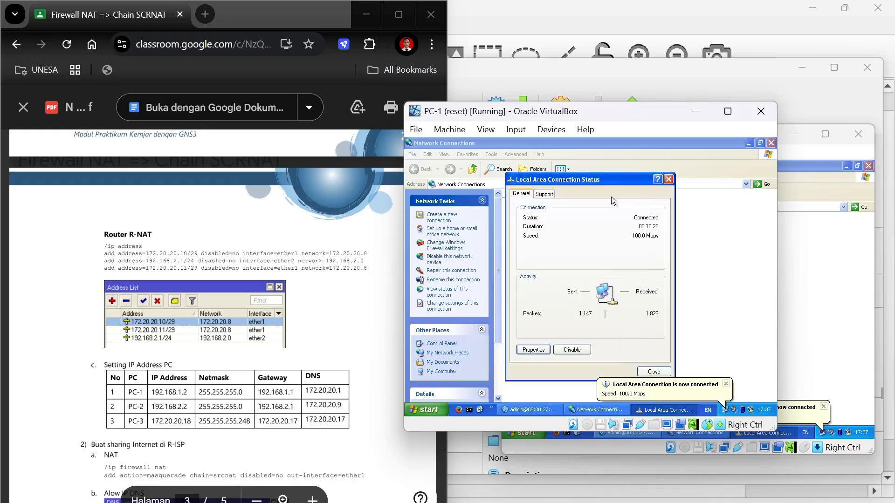
{"action": "left_click", "coordinate": [669, 180]}
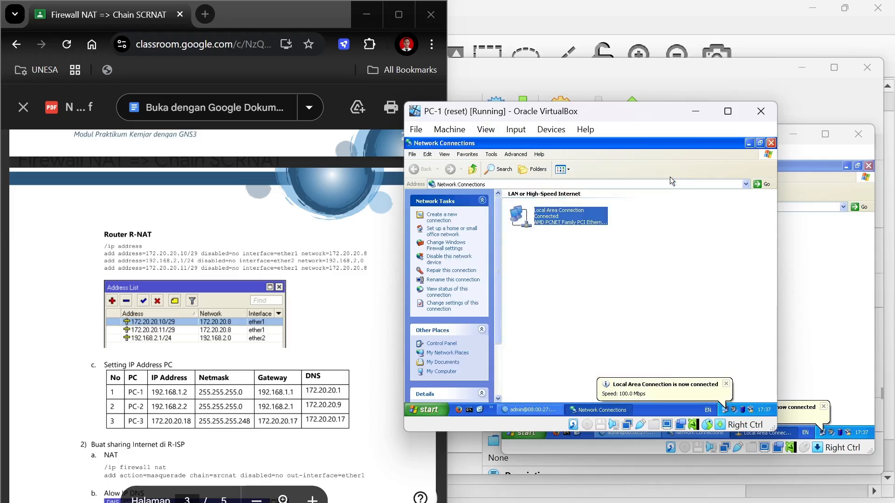
{"action": "left_click", "coordinate": [771, 143]}
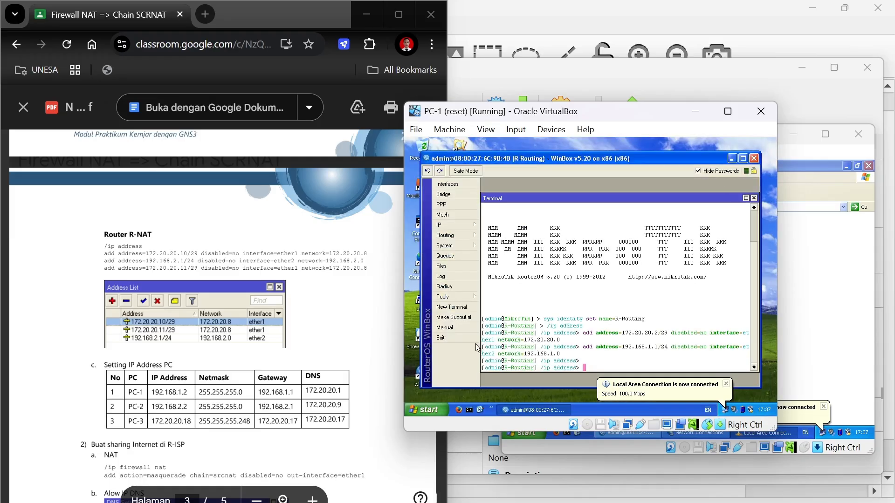
Bring PC-PUBLIC to the front and close its Network Connections window.
{"action": "scroll", "coordinate": [224, 326], "scroll_direction": "down", "scroll_amount": 3}
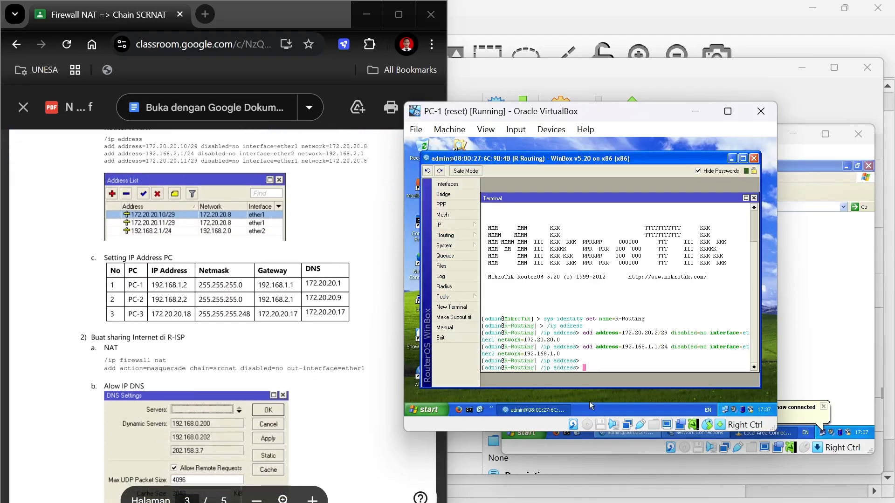
{"action": "left_click", "coordinate": [815, 273]}
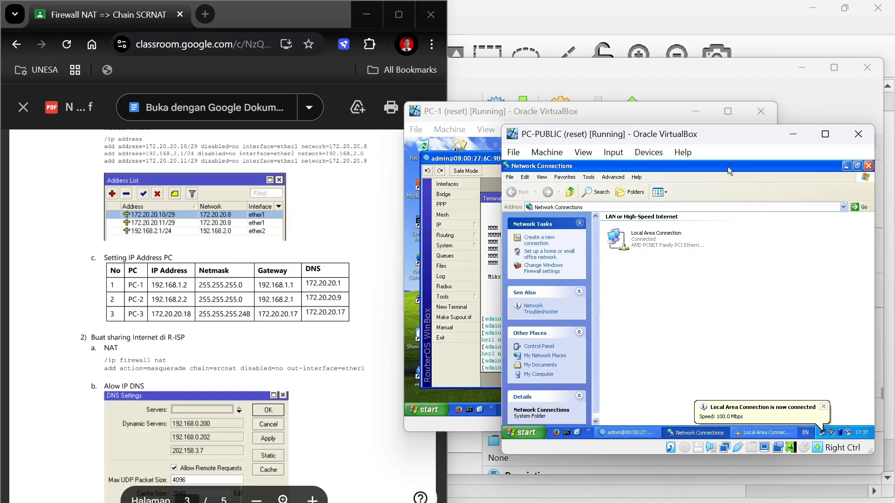
{"action": "left_click", "coordinate": [868, 166]}
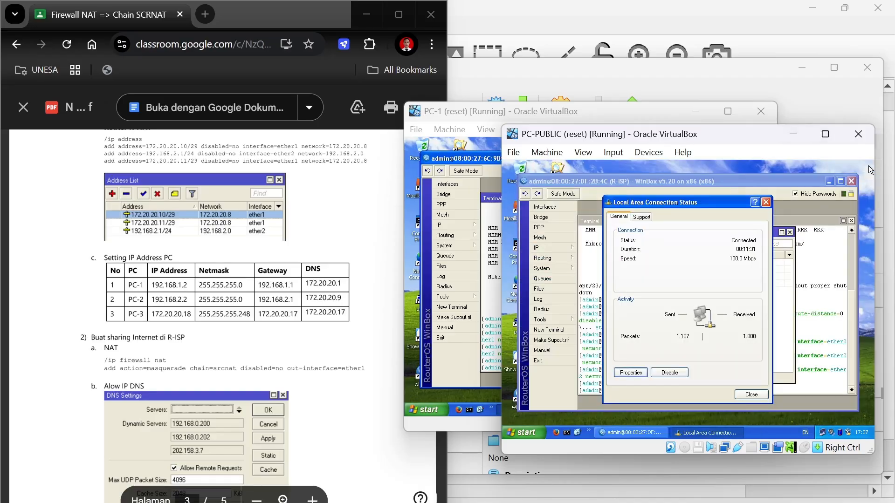
Close the connection status and address list windows, then run the guide's masquerade rule on R-ISP: chain srcnat, out-interface ether1.
{"action": "left_click", "coordinate": [766, 202]}
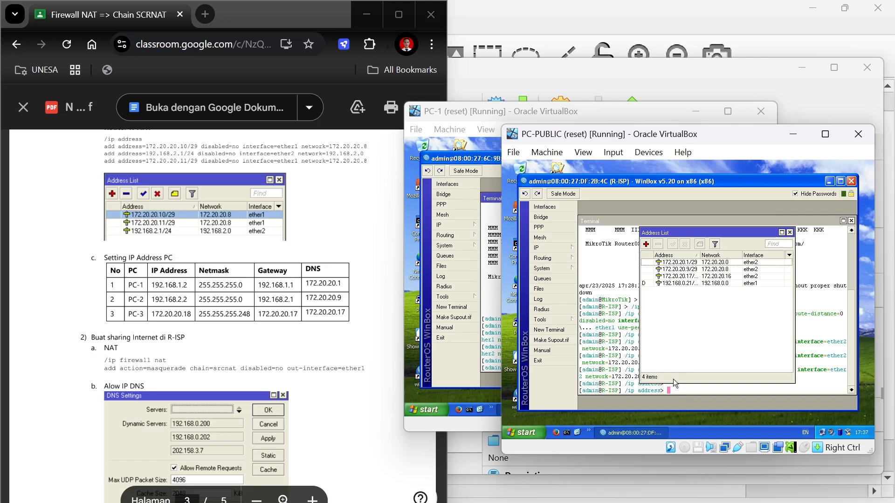
{"action": "left_click", "coordinate": [673, 391]}
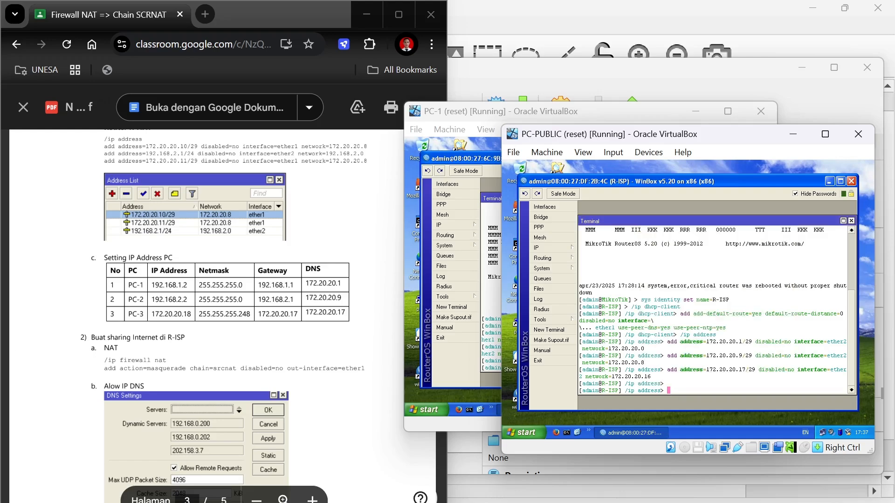
{"action": "left_click_drag", "start_coordinate": [104, 360], "coordinate": [365, 368]}
{"action": "key", "text": "super+c"}
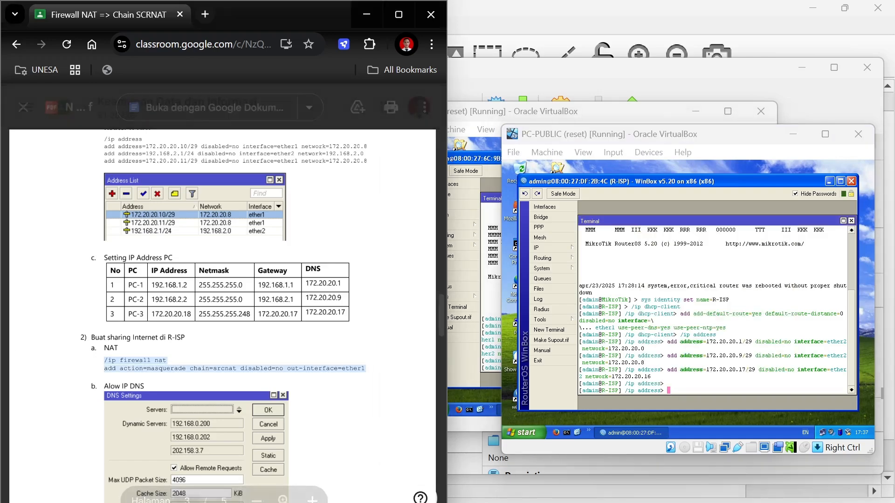
{"action": "left_click", "coordinate": [379, 385]}
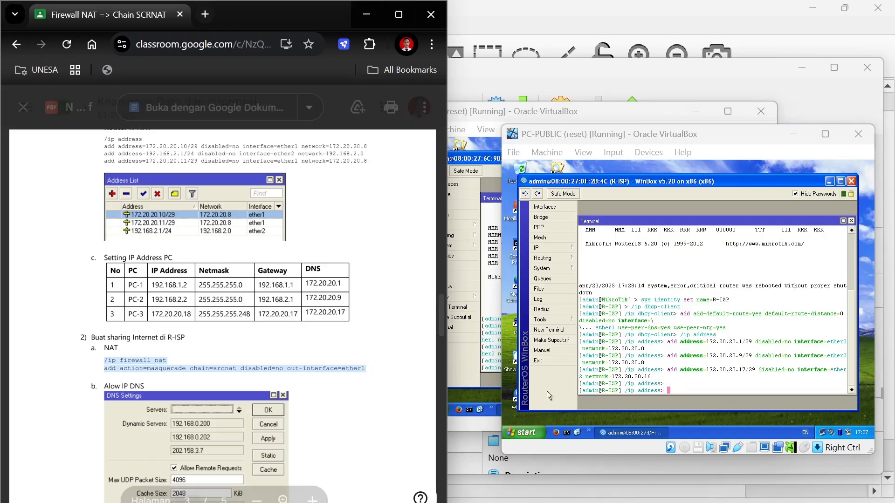
{"action": "right_click", "coordinate": [673, 388]}
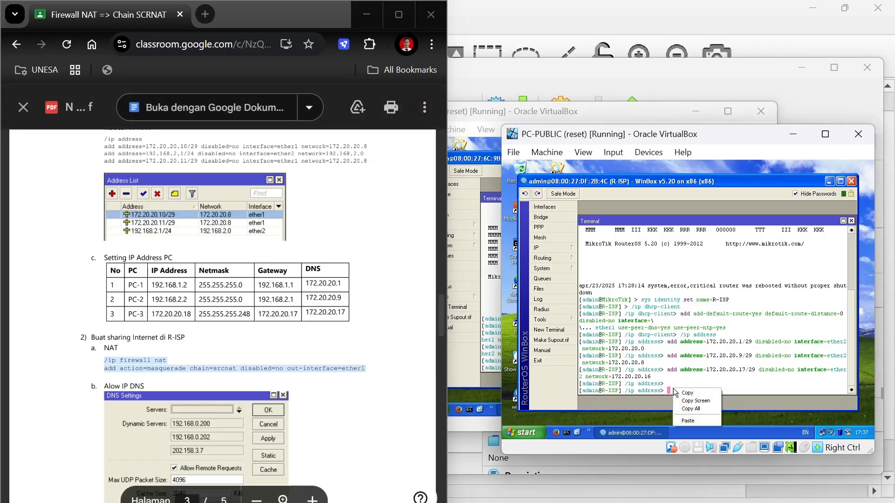
{"action": "left_click", "coordinate": [686, 421]}
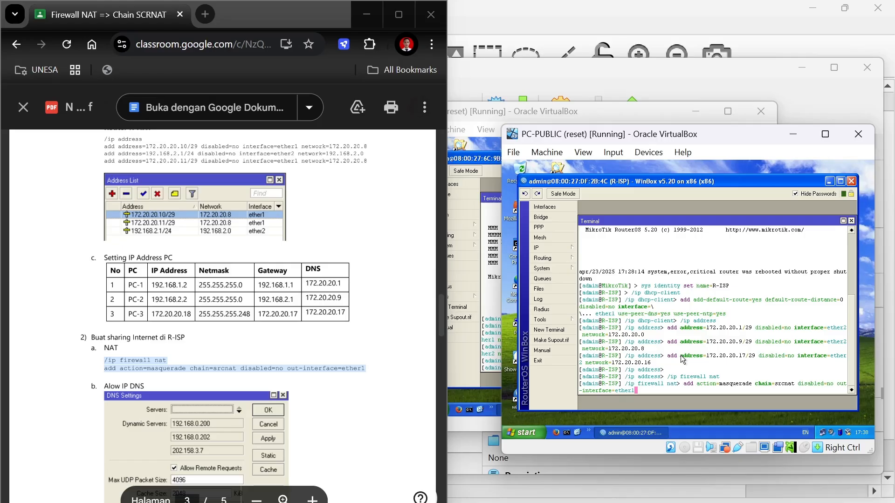
{"action": "key", "text": "Return"}
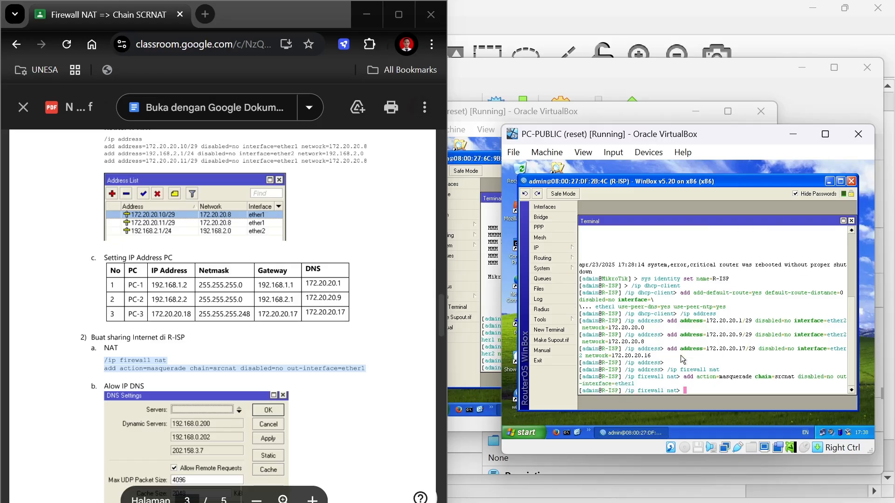
Open R-ISP's firewall NAT rules to check the srcnat masquerade entry.
{"action": "left_click", "coordinate": [559, 245]}
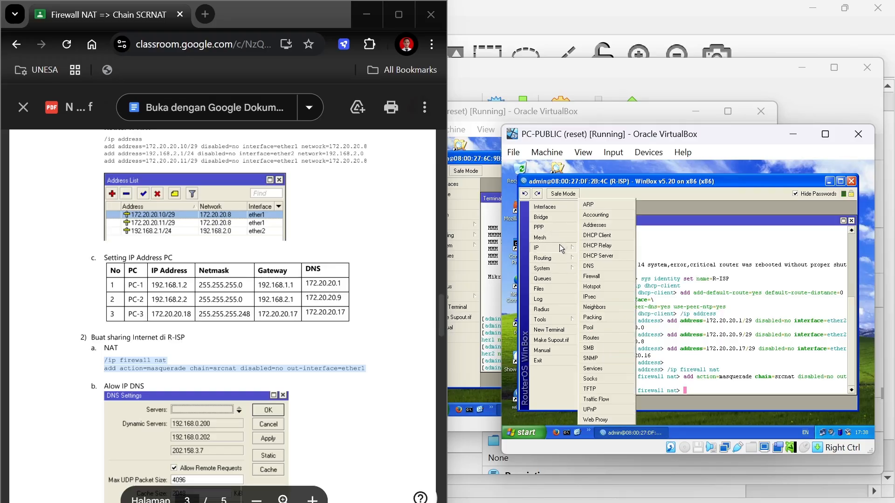
{"action": "left_click", "coordinate": [598, 275]}
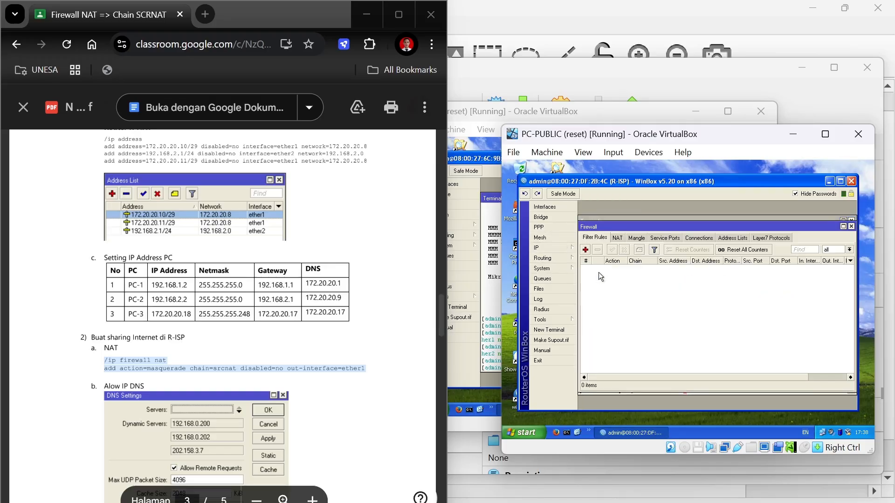
{"action": "left_click", "coordinate": [618, 239]}
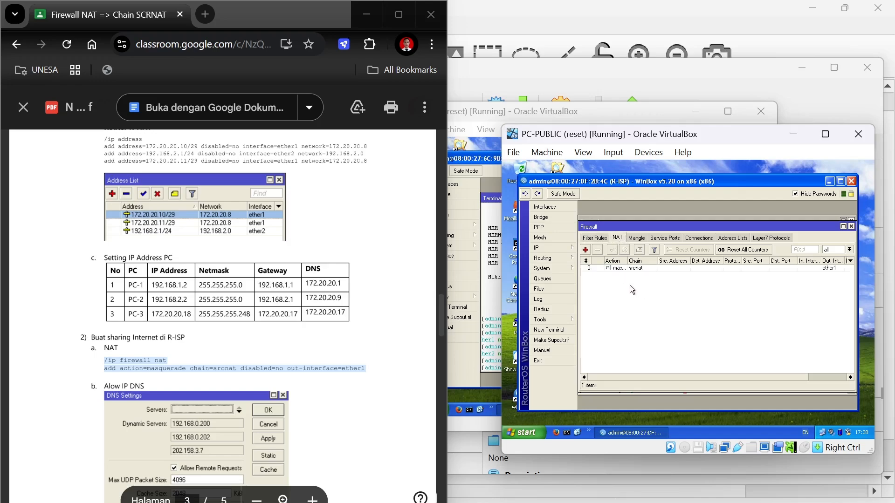
Enable Allow Remote Requests in R-ISP's DNS settings and confirm the change.
{"action": "scroll", "coordinate": [373, 293], "scroll_direction": "down", "scroll_amount": 5}
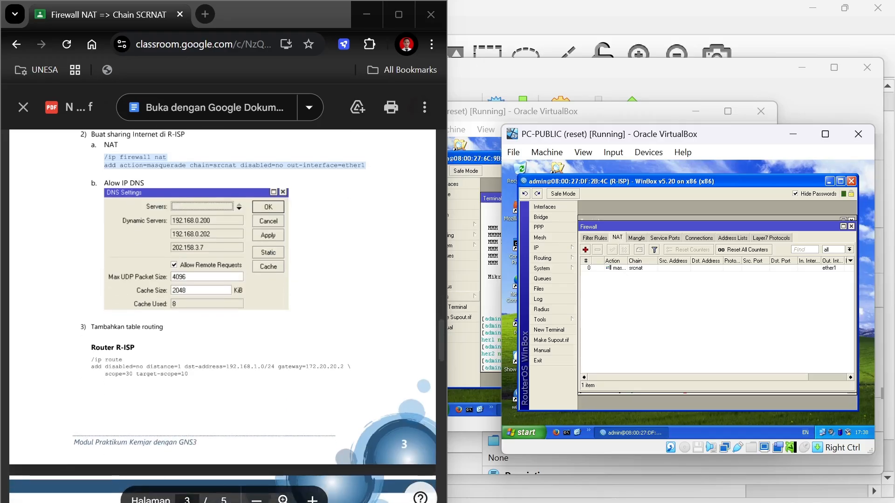
{"action": "left_click", "coordinate": [572, 248]}
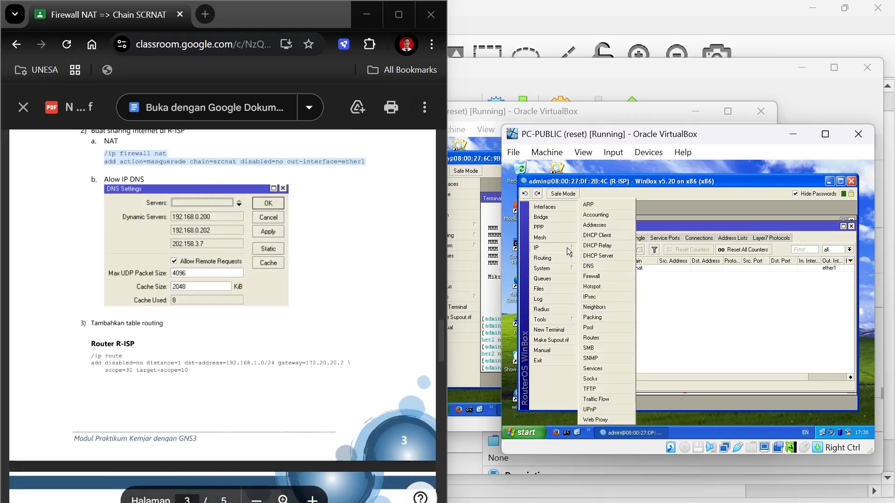
{"action": "left_click", "coordinate": [589, 265]}
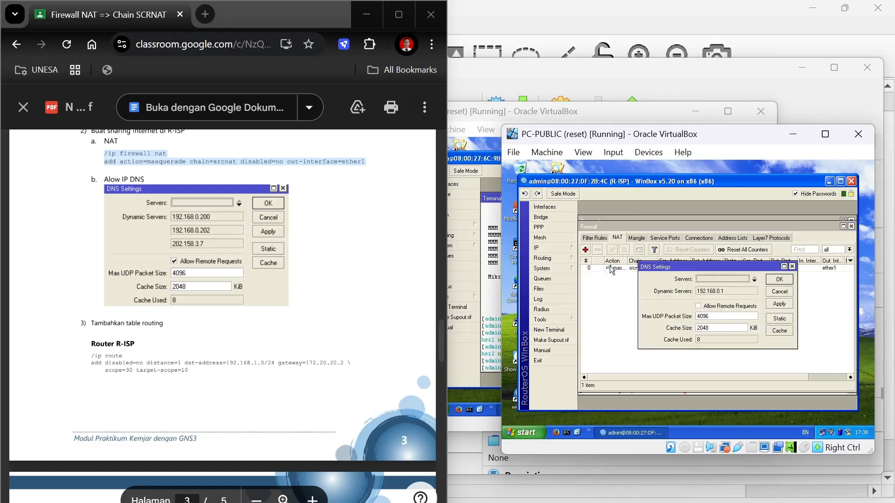
{"action": "left_click", "coordinate": [705, 308]}
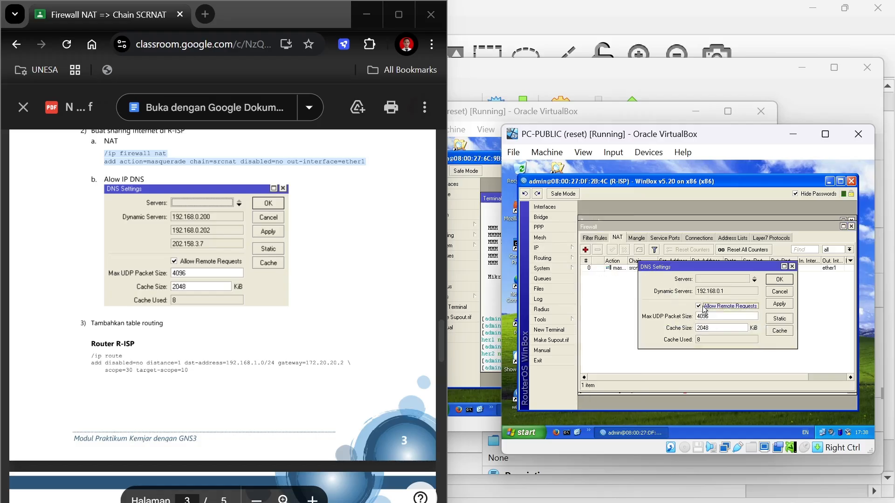
{"action": "left_click", "coordinate": [783, 280]}
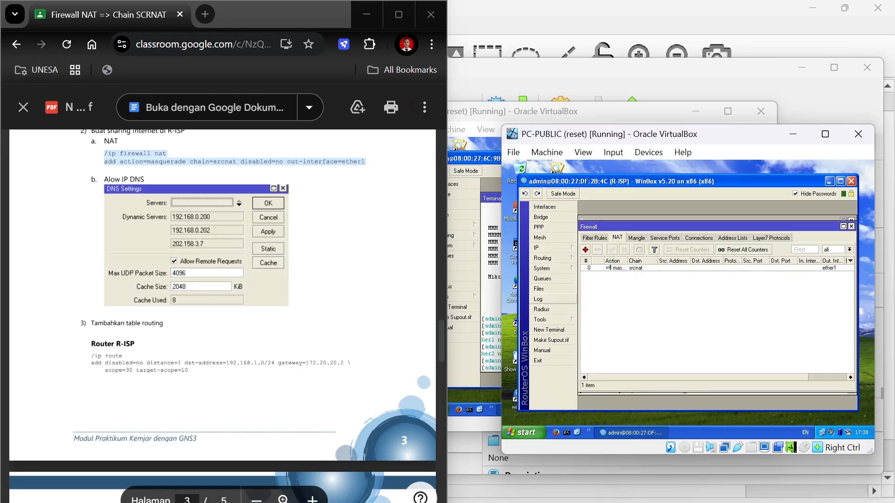
Ping 8.8.8.8 from PC-PUBLIC's Command Prompt to test internet access, and return to the R-ISP WinBox session.
{"action": "scroll", "coordinate": [222, 299], "scroll_direction": "down", "scroll_amount": 1}
{"action": "scroll", "coordinate": [223, 298], "scroll_direction": "down", "scroll_amount": 1}
{"action": "scroll", "coordinate": [222, 298], "scroll_direction": "down", "scroll_amount": 2}
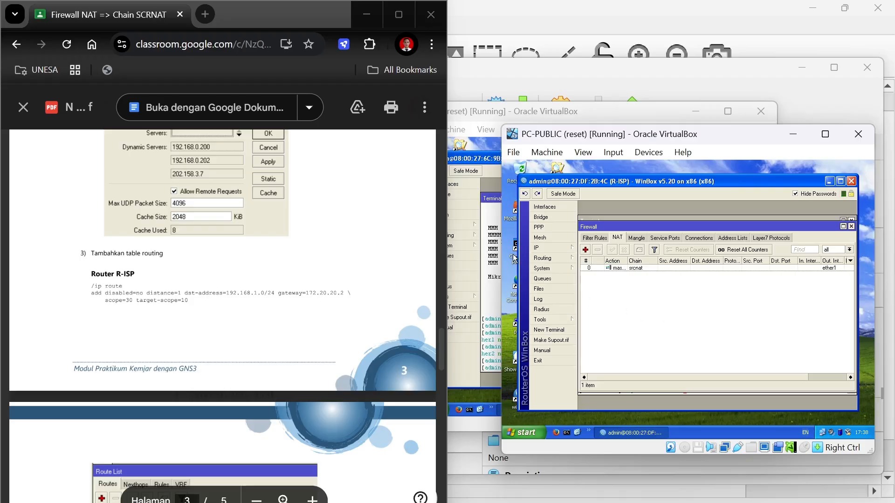
{"action": "left_click", "coordinate": [570, 434]}
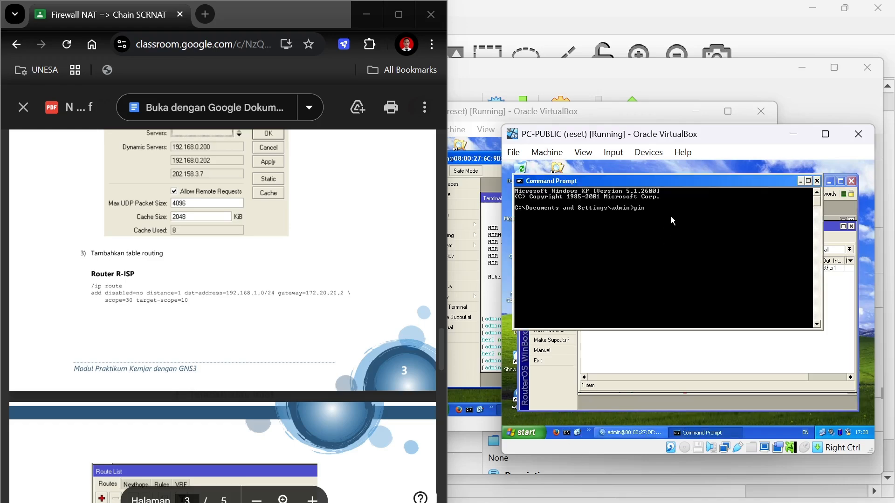
{"action": "type", "text": "ping 8.8.8.8"}
{"action": "key", "text": "Return"}
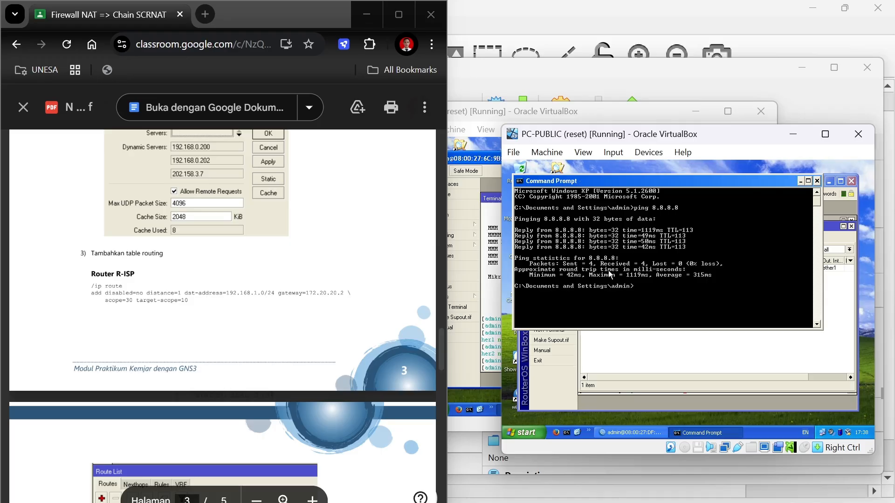
{"action": "left_click", "coordinate": [538, 376]}
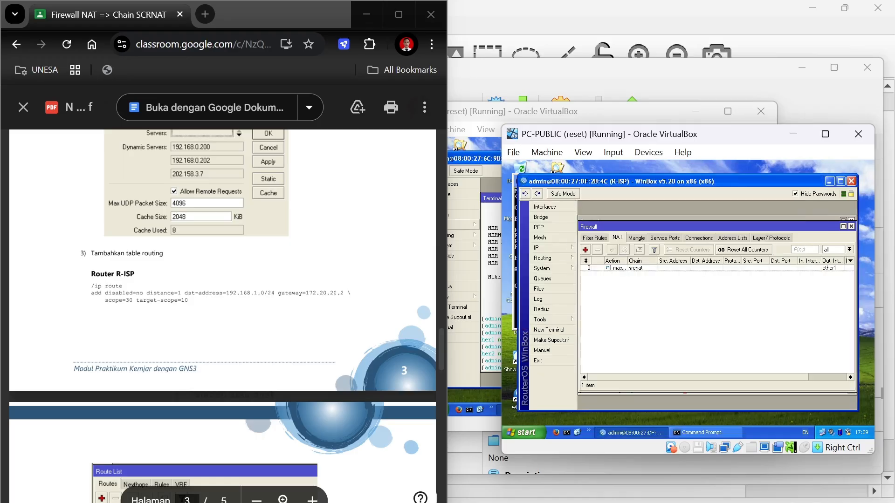
Copy the guide's R-ISP route command into the R-ISP terminal, adding destination 192.168.1.0/24 via gateway 172.20.20.2 with distance 1, scope 30, target-scope 10.
{"action": "scroll", "coordinate": [223, 316], "scroll_direction": "up", "scroll_amount": 2}
{"action": "scroll", "coordinate": [222, 316], "scroll_direction": "up", "scroll_amount": 2}
{"action": "scroll", "coordinate": [223, 316], "scroll_direction": "down", "scroll_amount": 4}
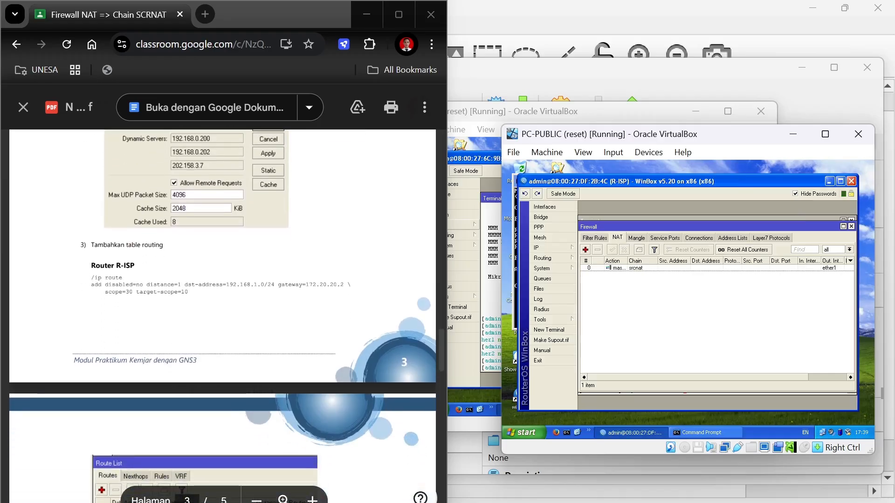
{"action": "scroll", "coordinate": [223, 317], "scroll_direction": "down", "scroll_amount": 2}
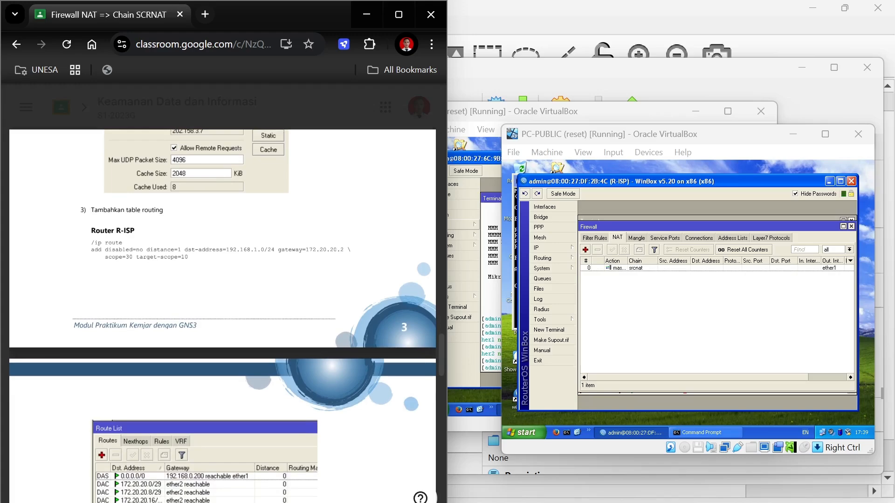
{"action": "left_click_drag", "start_coordinate": [91, 242], "coordinate": [190, 259]}
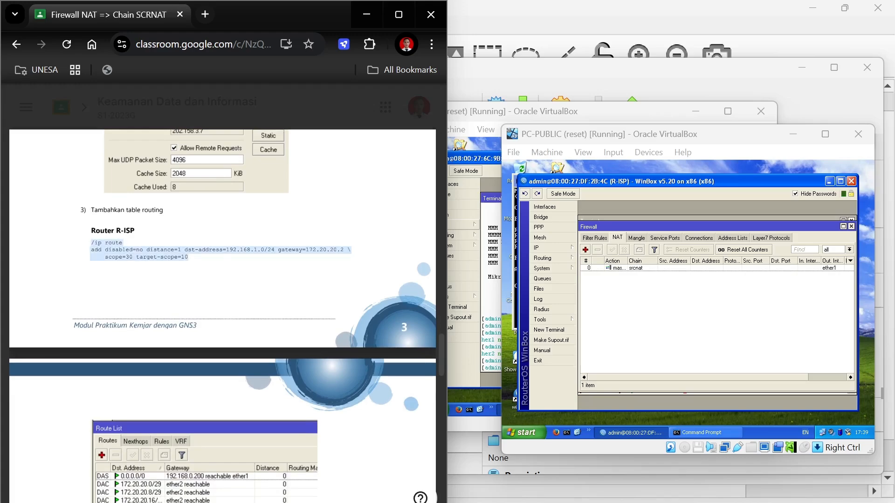
{"action": "right_click", "coordinate": [161, 256]}
{"action": "left_click", "coordinate": [180, 274]}
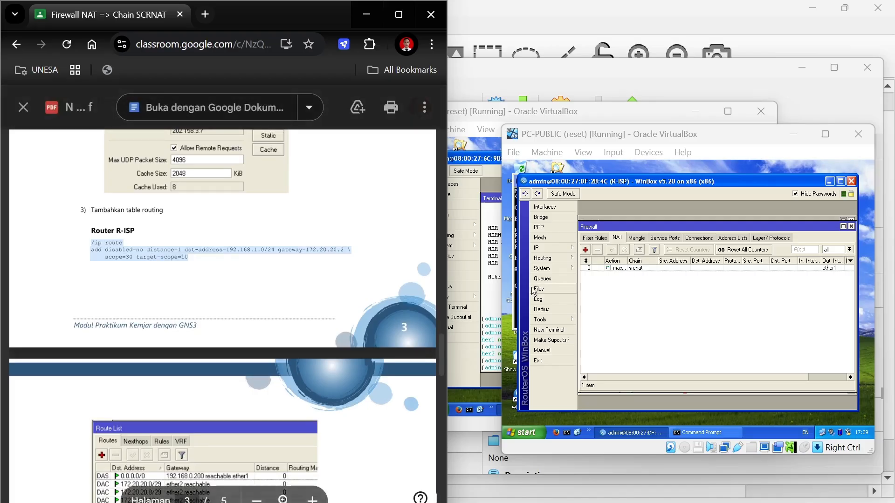
{"action": "left_click", "coordinate": [664, 218]}
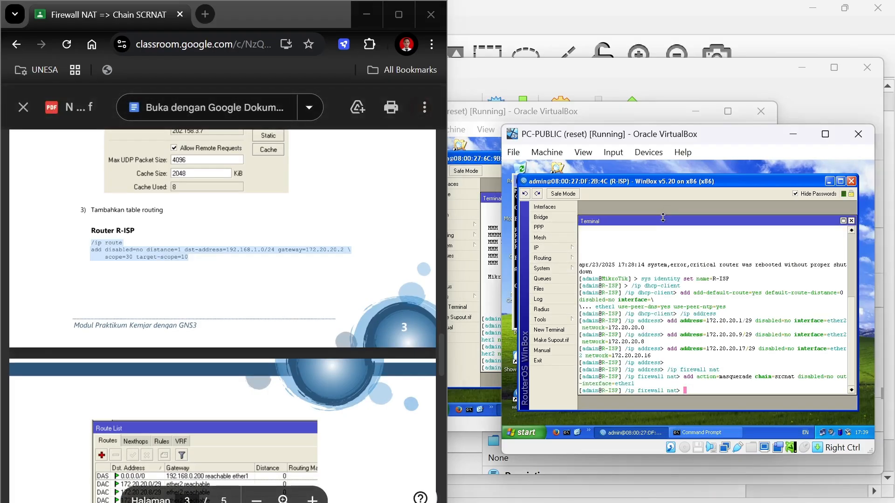
{"action": "right_click", "coordinate": [700, 391]}
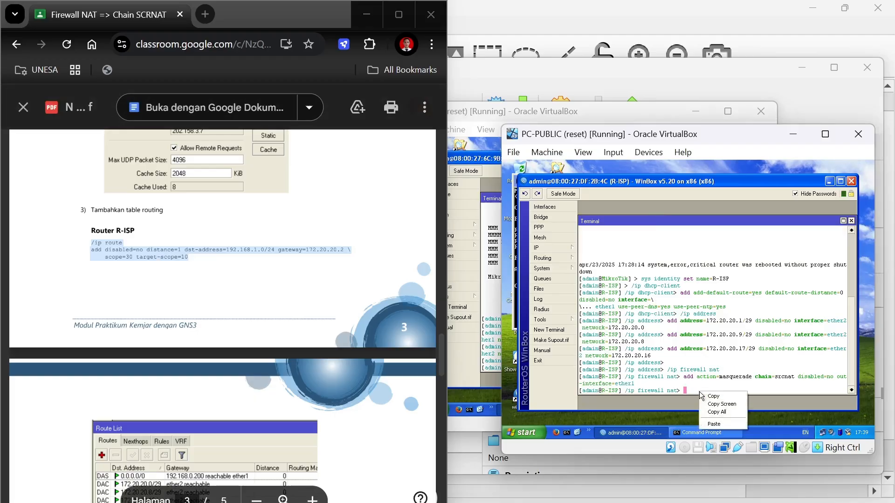
{"action": "left_click", "coordinate": [727, 424]}
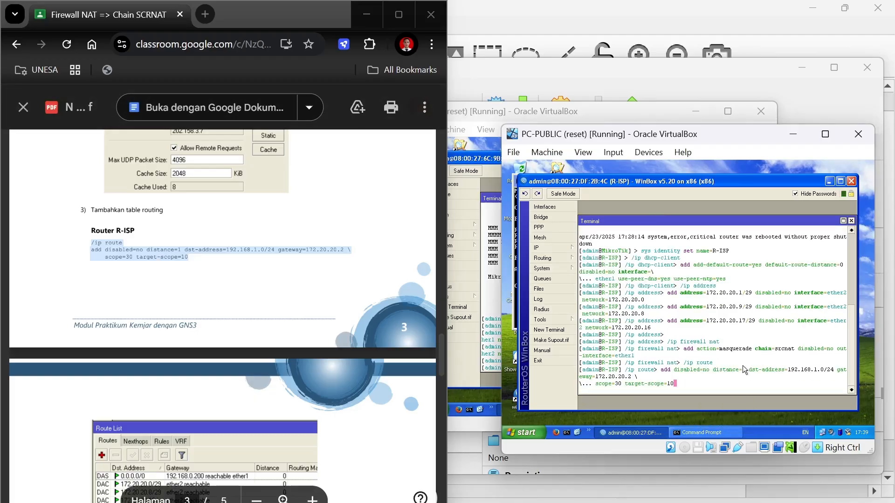
Open R-ISP's Route List and compare its entries with the guide's reference screenshot.
{"action": "left_click", "coordinate": [546, 248]}
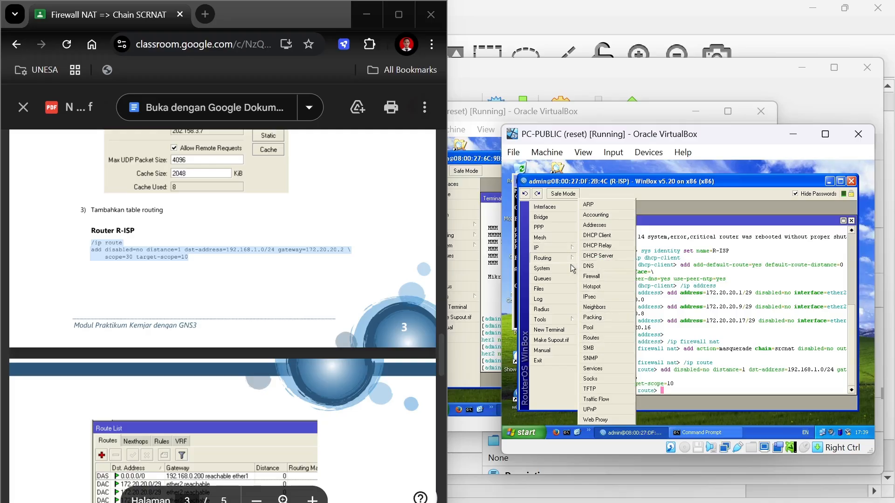
{"action": "mouse_move", "coordinate": [571, 259]}
{"action": "mouse_move", "coordinate": [550, 247]}
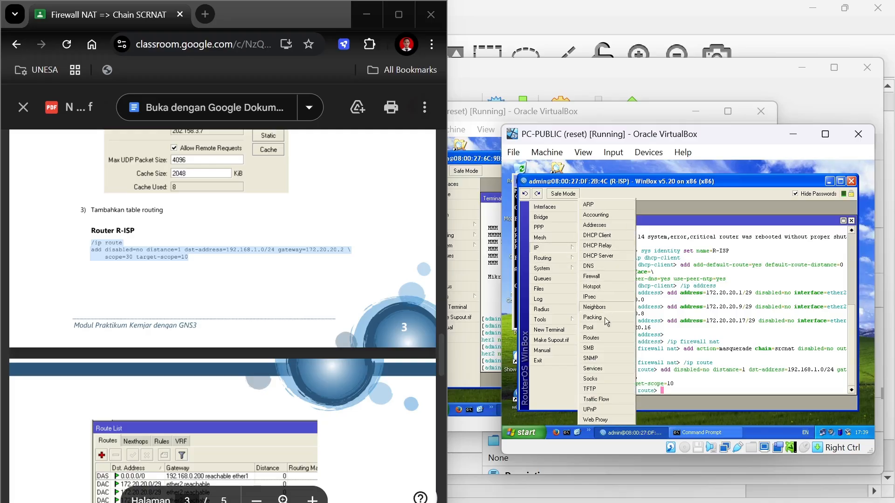
{"action": "left_click", "coordinate": [592, 338]}
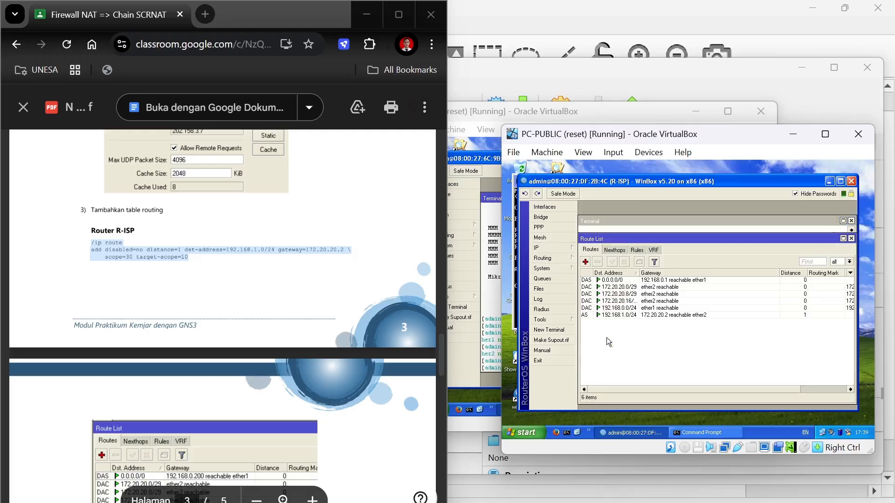
{"action": "scroll", "coordinate": [222, 316], "scroll_direction": "down", "scroll_amount": 5}
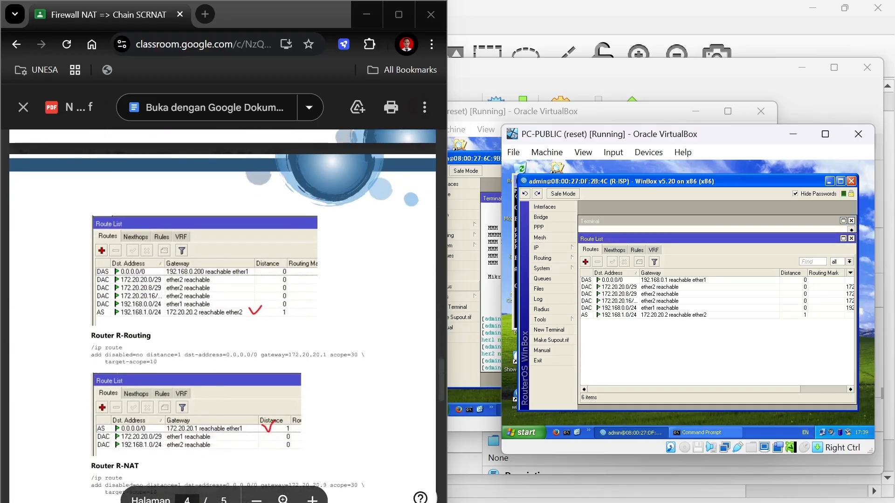
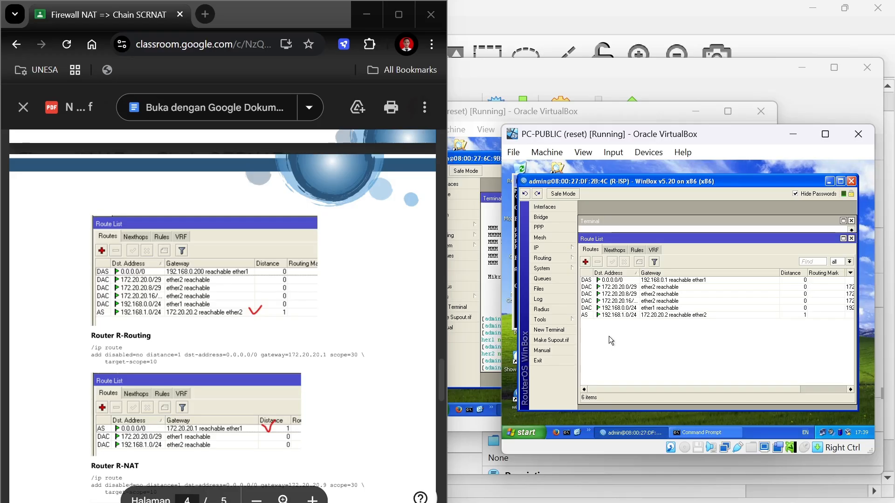
Add default route 0.0.0.0/0 via 172.20.20.1 on R-Routing using the guide's command, with distance 1, scope 30, target-scope 10, and check the Route List.
{"action": "scroll", "coordinate": [223, 316], "scroll_direction": "down", "scroll_amount": 3}
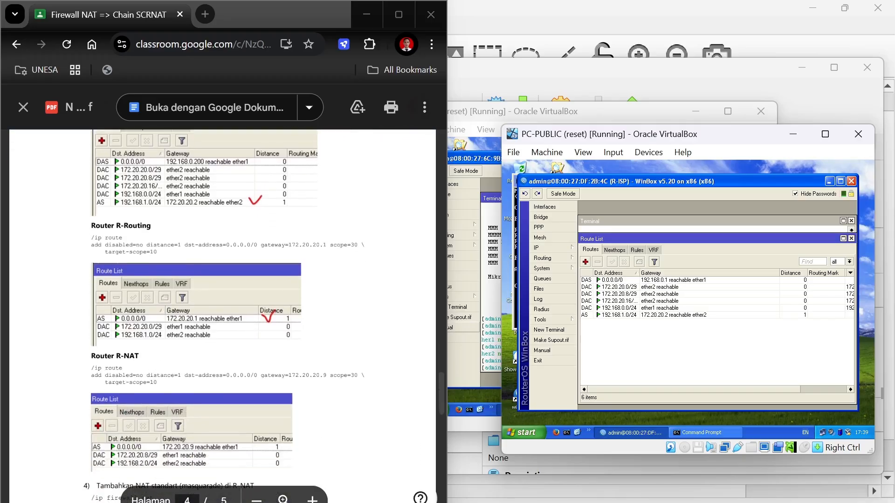
{"action": "left_click_drag", "start_coordinate": [91, 237], "coordinate": [158, 252]}
{"action": "key", "text": "super+c"}
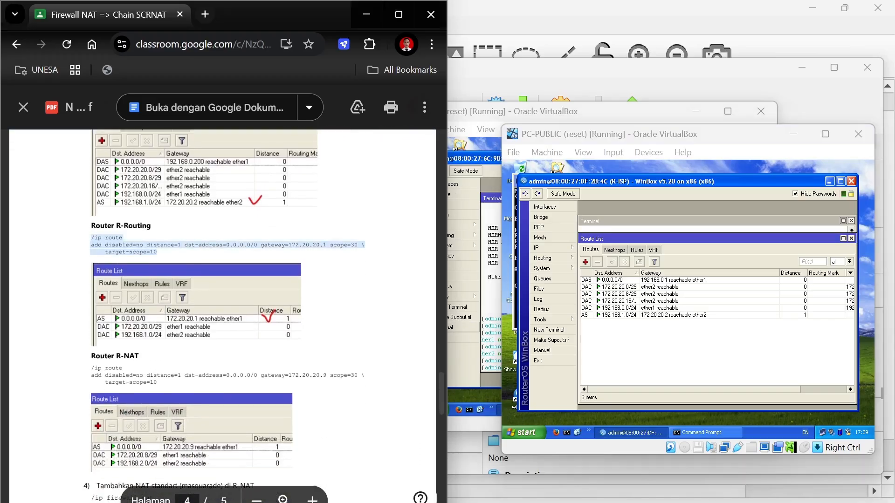
{"action": "scroll", "coordinate": [222, 316], "scroll_direction": "up", "scroll_amount": 8}
{"action": "scroll", "coordinate": [222, 317], "scroll_direction": "down", "scroll_amount": 10}
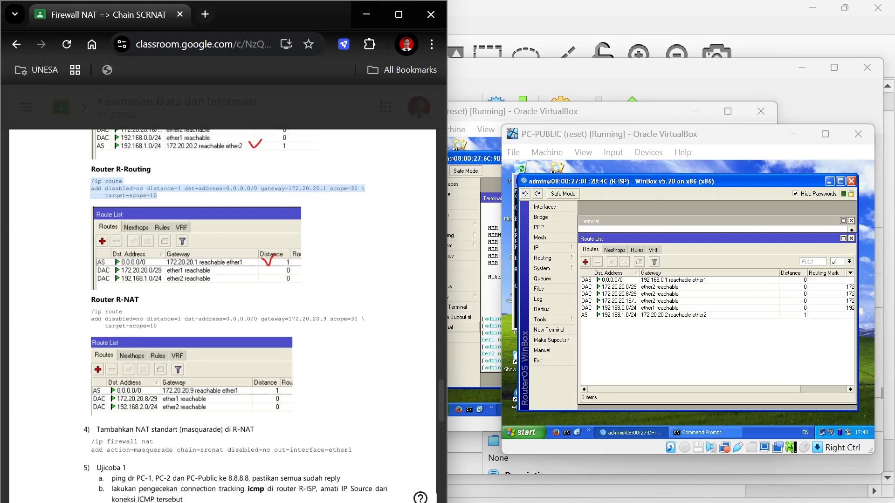
{"action": "right_click", "coordinate": [130, 191]}
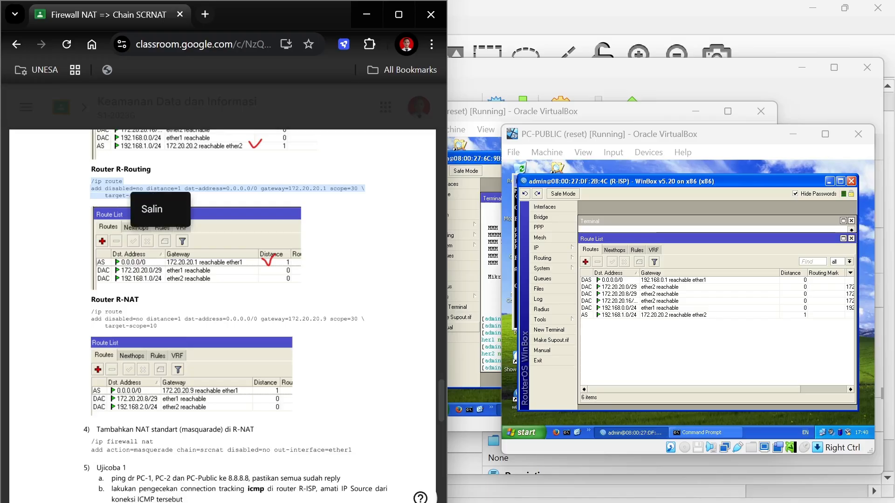
{"action": "left_click", "coordinate": [144, 210]}
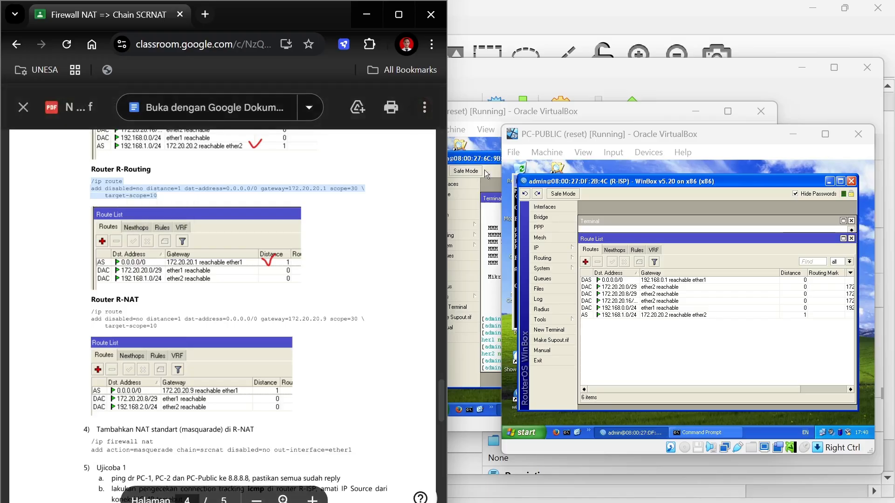
{"action": "left_click", "coordinate": [470, 114]}
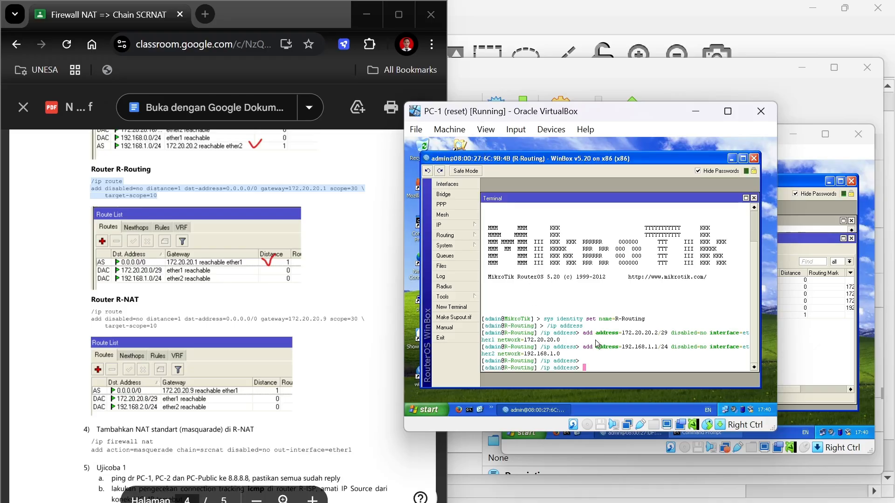
{"action": "right_click", "coordinate": [594, 368]}
{"action": "left_click", "coordinate": [608, 401]}
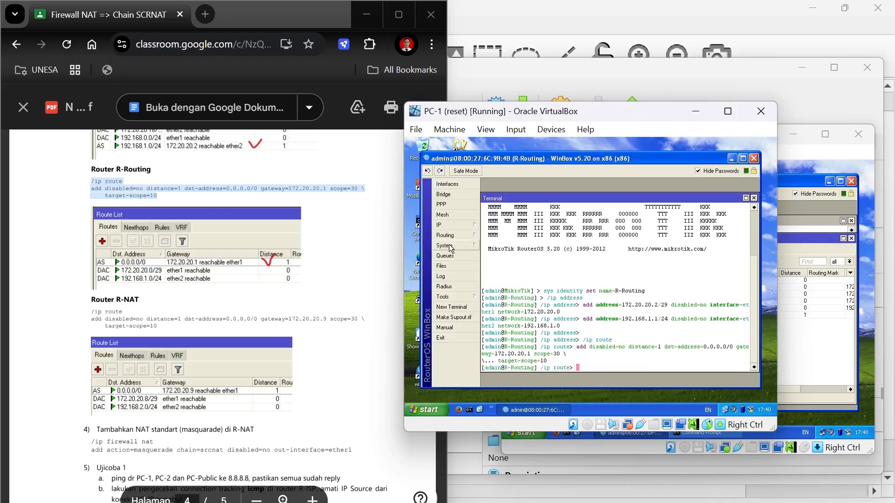
{"action": "left_click", "coordinate": [456, 225]}
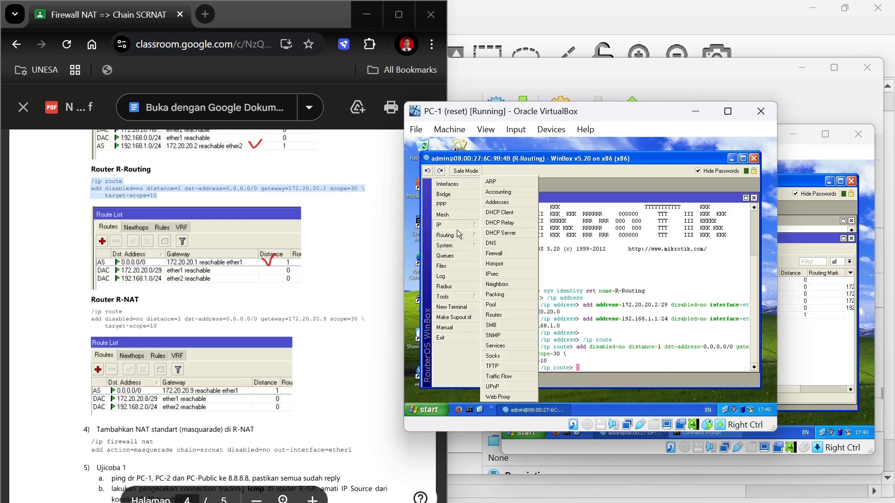
{"action": "left_click", "coordinate": [513, 318]}
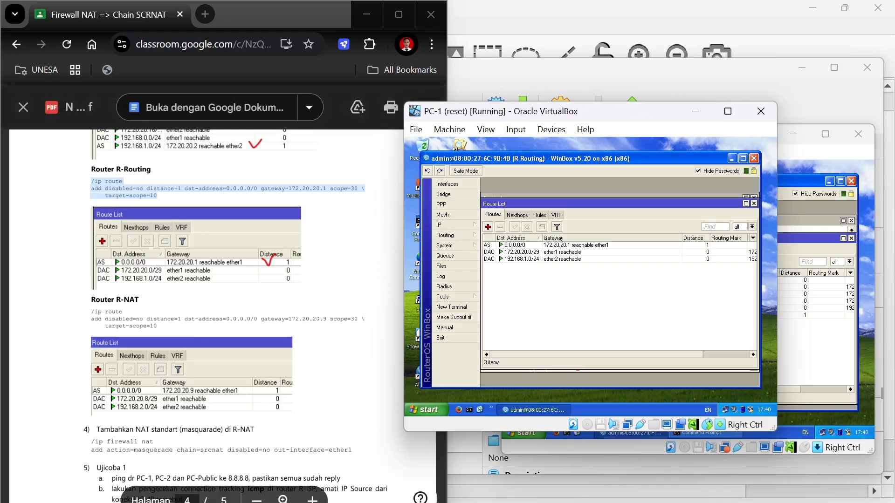
Copy the opening part of the guide's R-NAT route command and close PC-2's network connection windows to reach R-NAT's WinBox session.
{"action": "left_click_drag", "start_coordinate": [91, 311], "coordinate": [182, 319]}
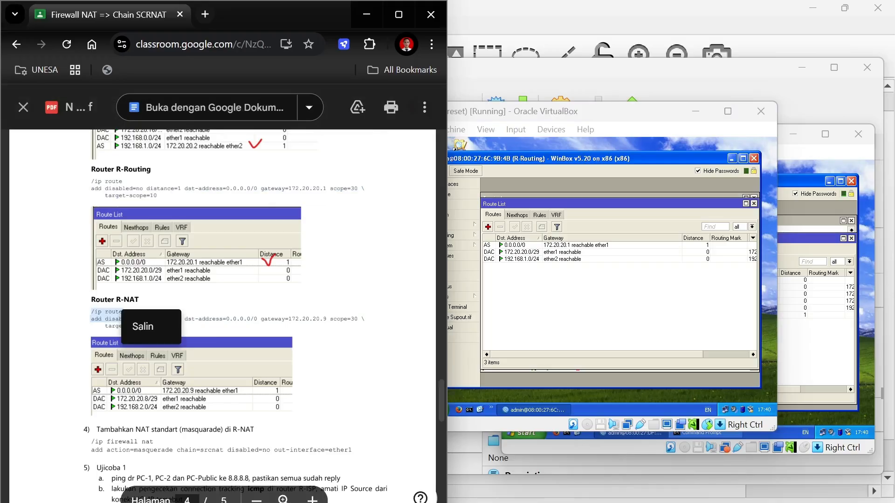
{"action": "left_click", "coordinate": [134, 325]}
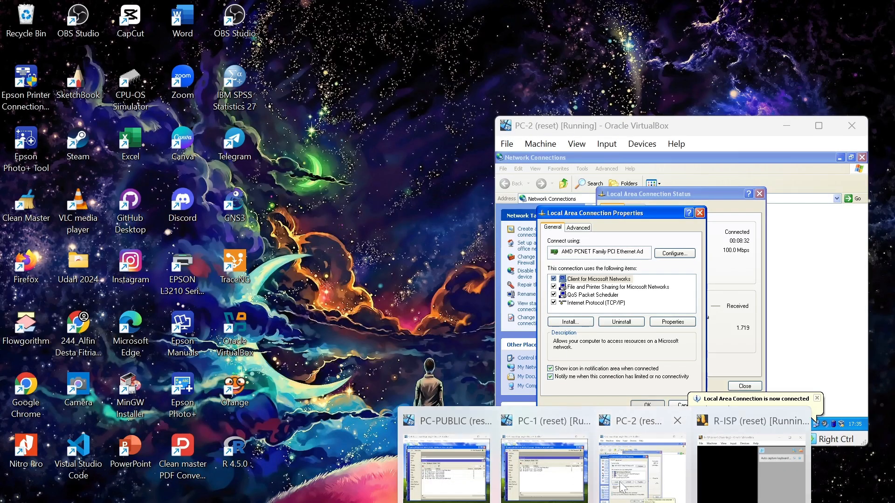
{"action": "left_click", "coordinate": [620, 482]}
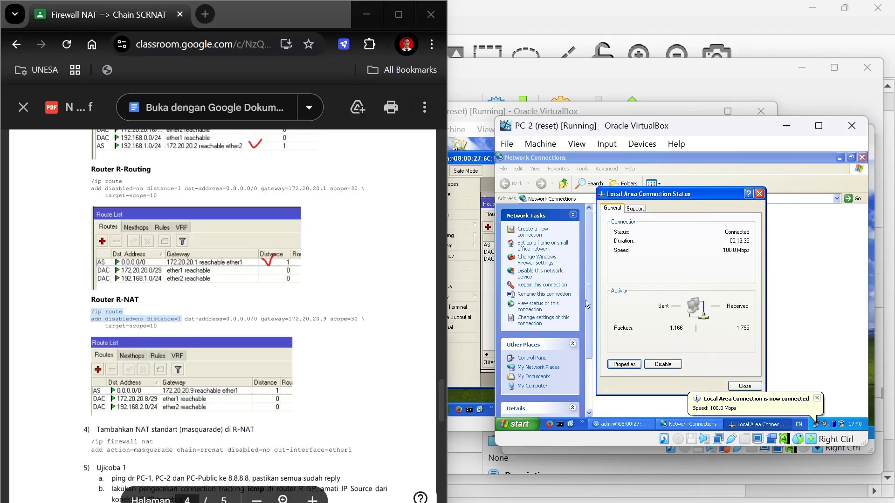
{"action": "left_click", "coordinate": [759, 194]}
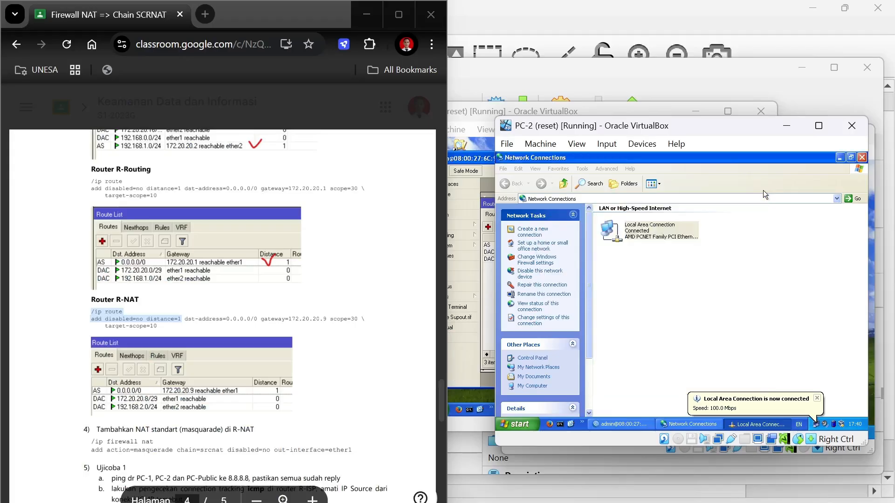
{"action": "left_click", "coordinate": [863, 157]}
Try to add a route on R-NAT with only disabled=no and distance=1 from the partially copied command.
{"action": "right_click", "coordinate": [673, 382]}
{"action": "left_click", "coordinate": [686, 412]}
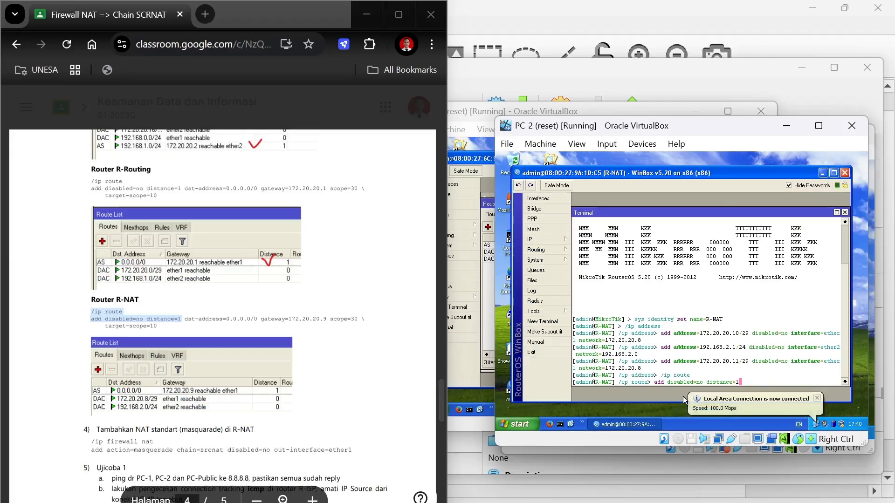
{"action": "key", "text": "Return"}
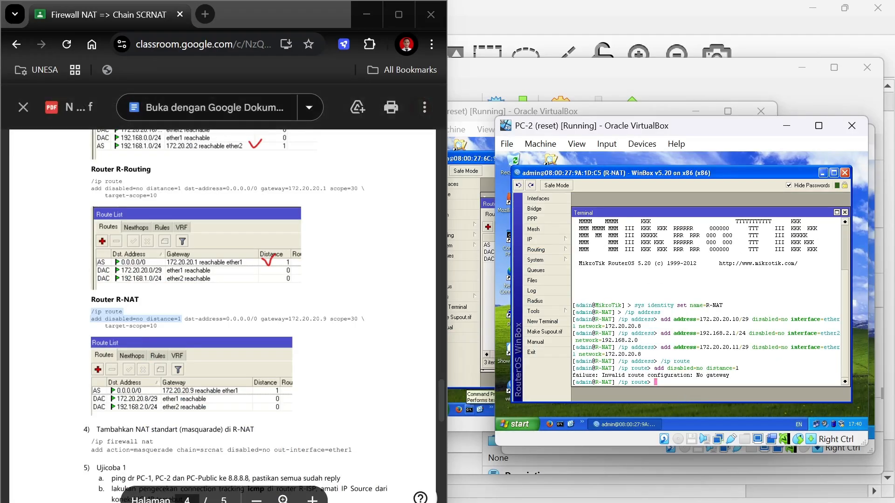
Copy the guide's complete route command into R-NAT's terminal, adding 0.0.0.0/0 via gateway 172.20.20.9 with distance 1, scope 30, target-scope 10.
{"action": "left_click", "coordinate": [92, 312]}
{"action": "left_click_drag", "start_coordinate": [92, 312], "coordinate": [157, 326]}
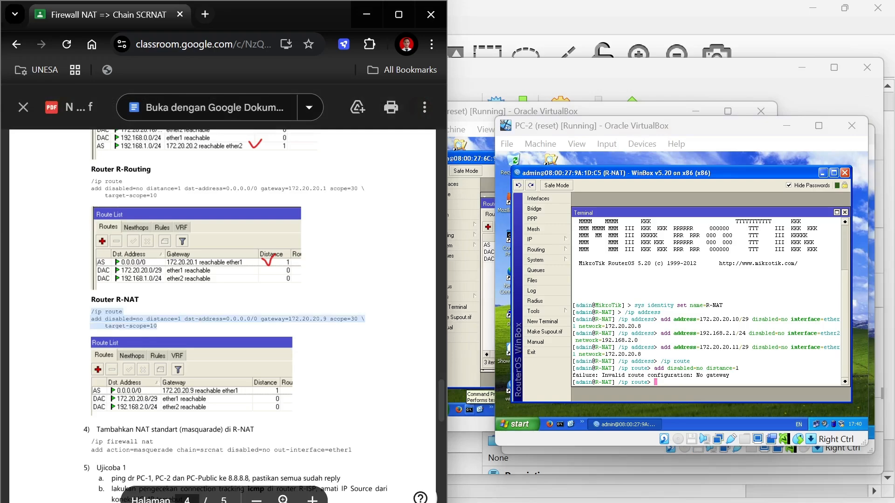
{"action": "right_click", "coordinate": [157, 326]}
{"action": "left_click", "coordinate": [146, 327]}
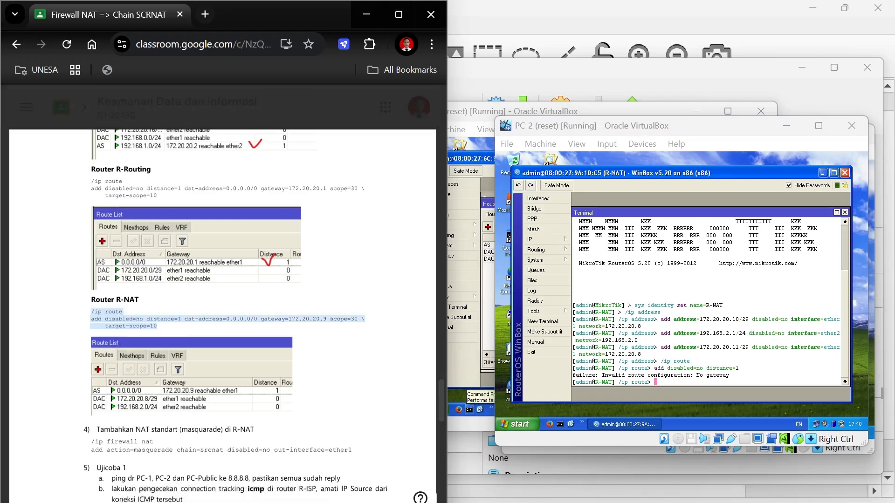
{"action": "right_click", "coordinate": [659, 381]}
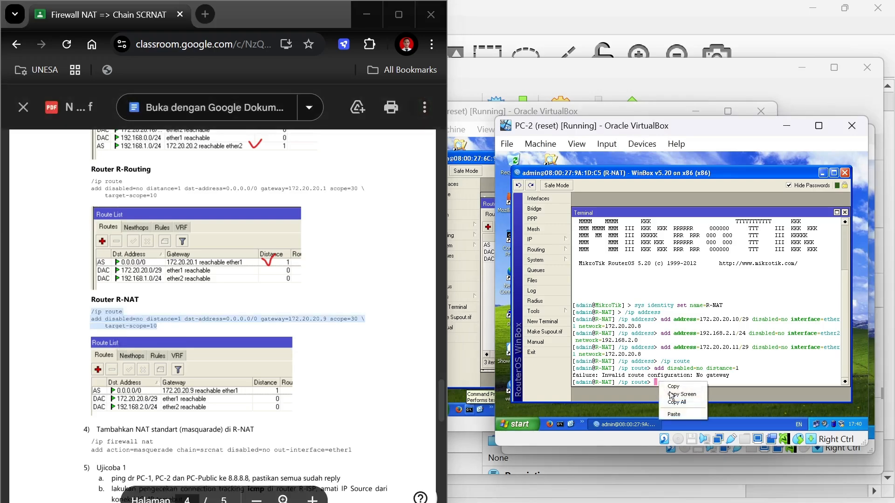
{"action": "left_click", "coordinate": [677, 415]}
{"action": "key", "text": "Return"}
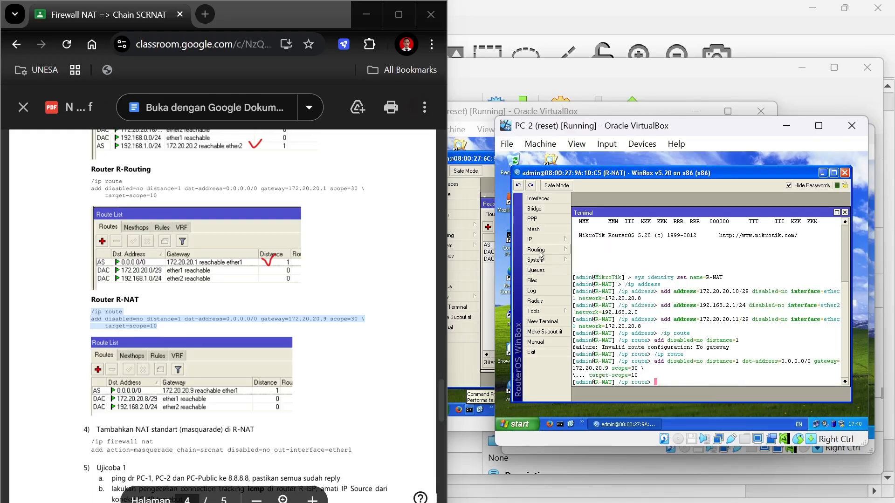
Open R-NAT's Route List and compare its entries with the guide's R-NAT reference screenshot.
{"action": "left_click", "coordinate": [550, 238]}
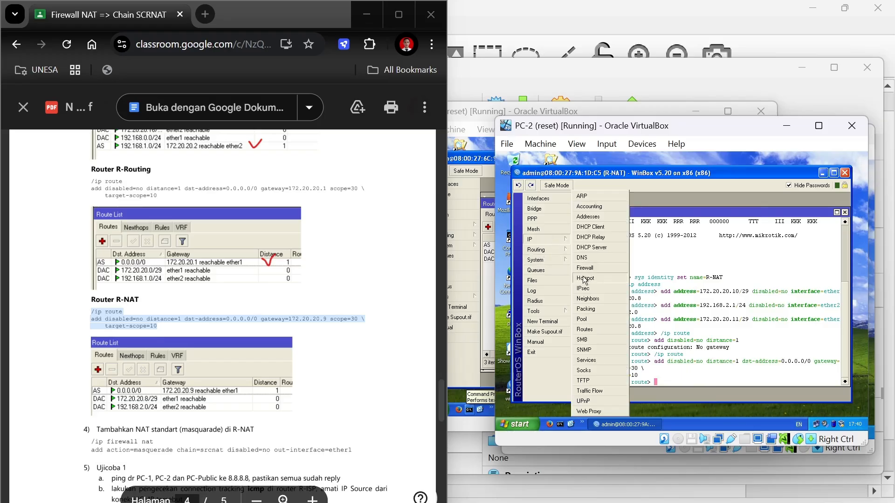
{"action": "left_click", "coordinate": [585, 329]}
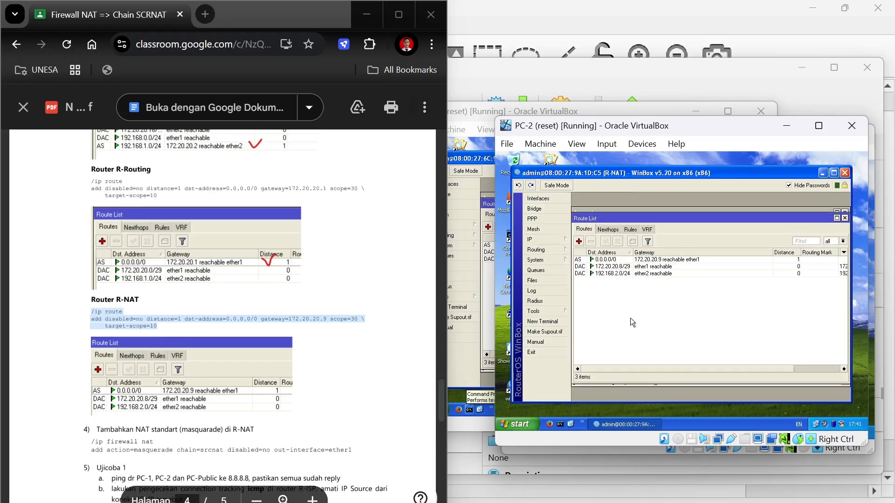
{"action": "scroll", "coordinate": [261, 317], "scroll_direction": "down", "scroll_amount": 1}
{"action": "left_click", "coordinate": [91, 417]}
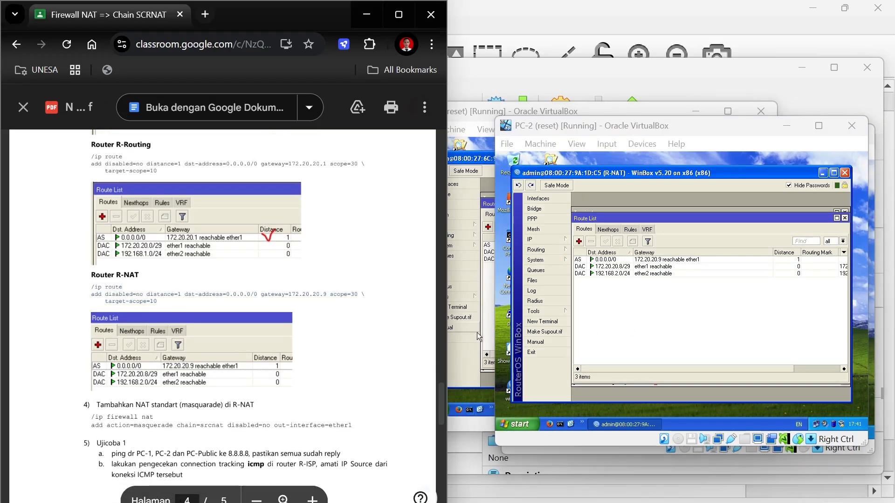
{"action": "scroll", "coordinate": [235, 313], "scroll_direction": "up", "scroll_amount": 1}
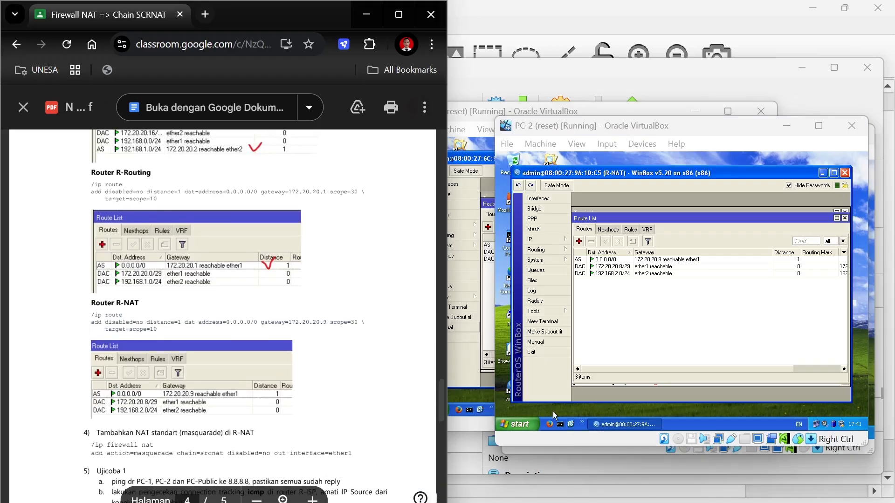
Ping 8.8.8.8 from PC-2's Command Prompt to test internet access before adding NAT on R-NAT.
{"action": "left_click", "coordinate": [560, 425]}
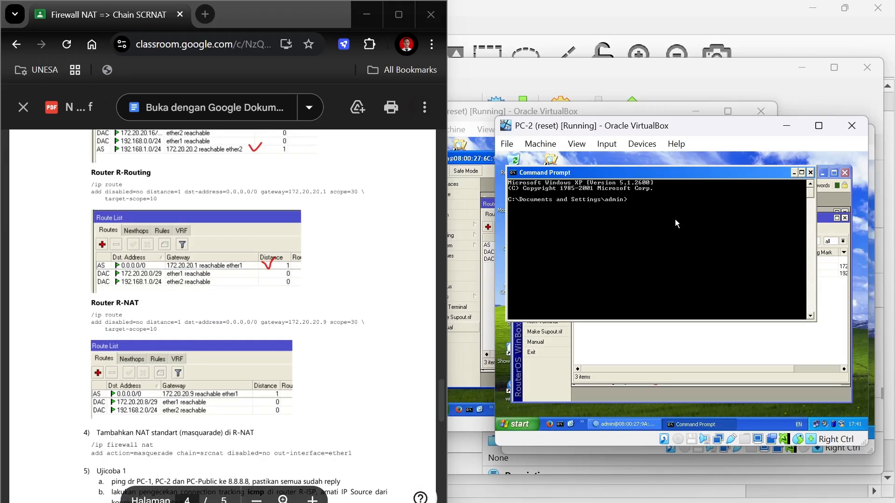
{"action": "type", "text": "Ping 8.8.8.8"}
{"action": "key", "text": "Return"}
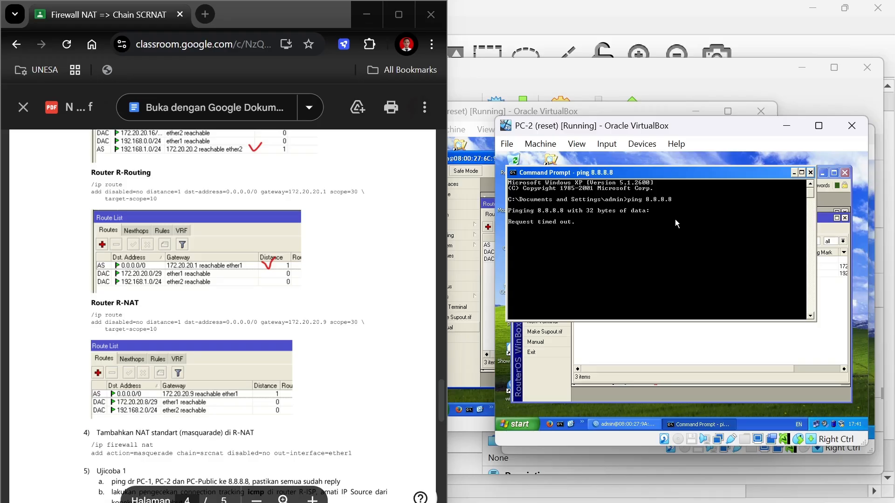
Copy the guide's firewall NAT command into R-NAT's terminal, adding an enabled srcnat masquerade rule with out-interface ether1.
{"action": "scroll", "coordinate": [223, 317], "scroll_direction": "down", "scroll_amount": 2}
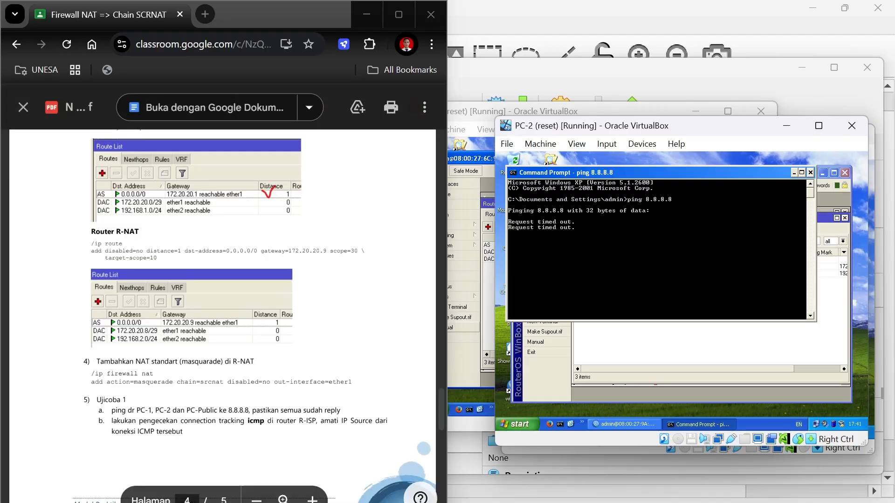
{"action": "left_click_drag", "start_coordinate": [92, 374], "coordinate": [353, 383]}
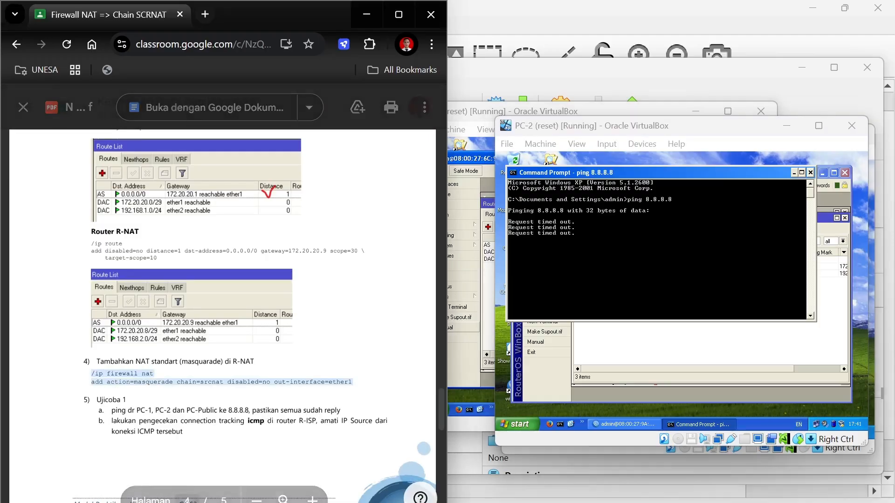
{"action": "right_click", "coordinate": [322, 381]}
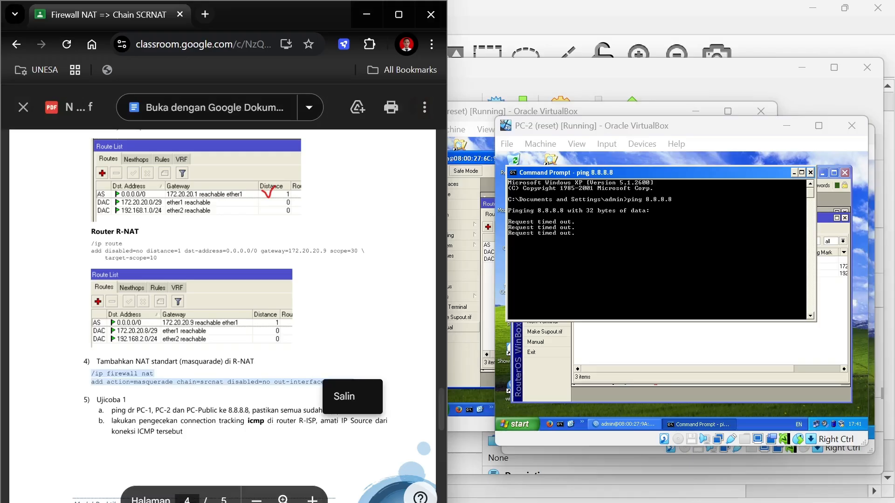
{"action": "left_click", "coordinate": [343, 396]}
{"action": "left_click", "coordinate": [712, 339]}
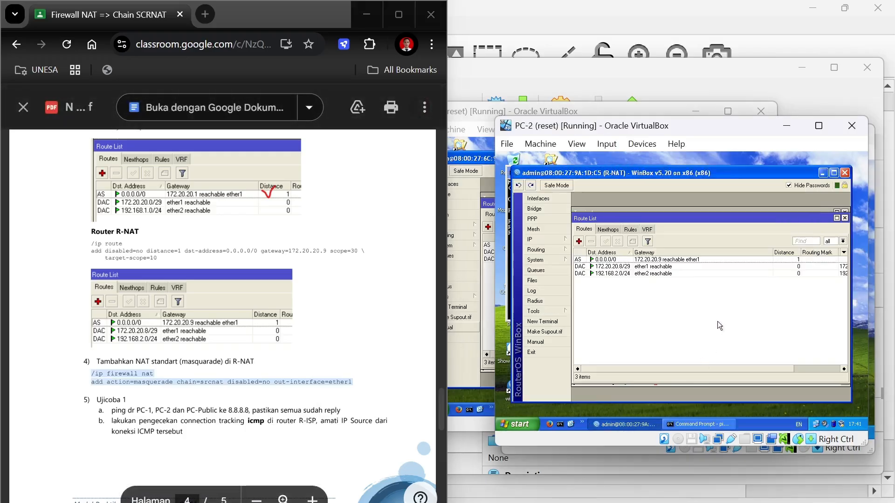
{"action": "left_click", "coordinate": [674, 210]}
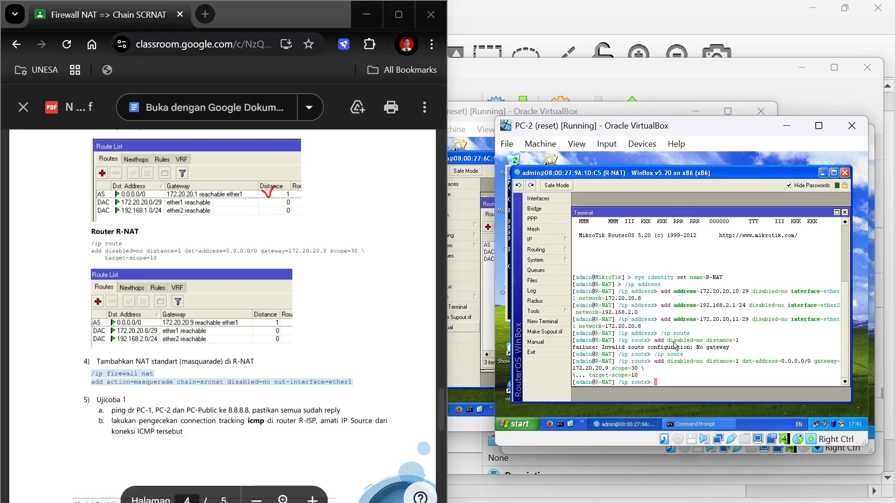
{"action": "right_click", "coordinate": [671, 379]}
{"action": "left_click", "coordinate": [685, 410]}
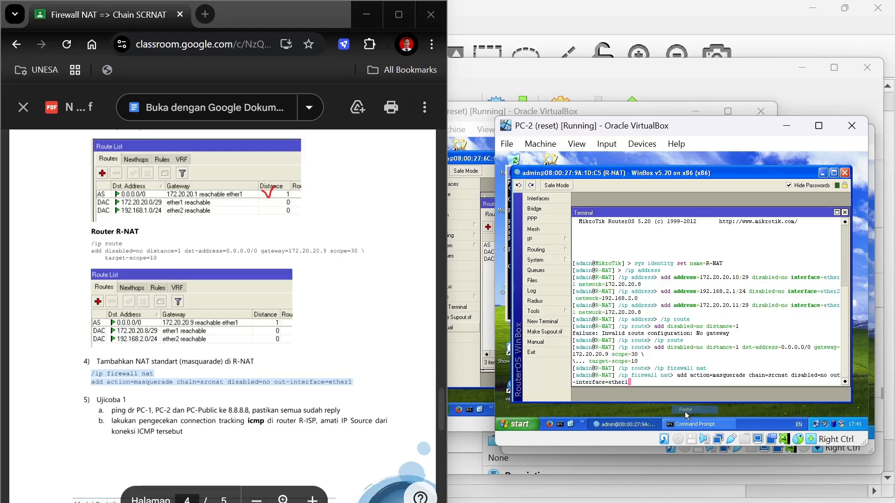
{"action": "key", "text": "Return"}
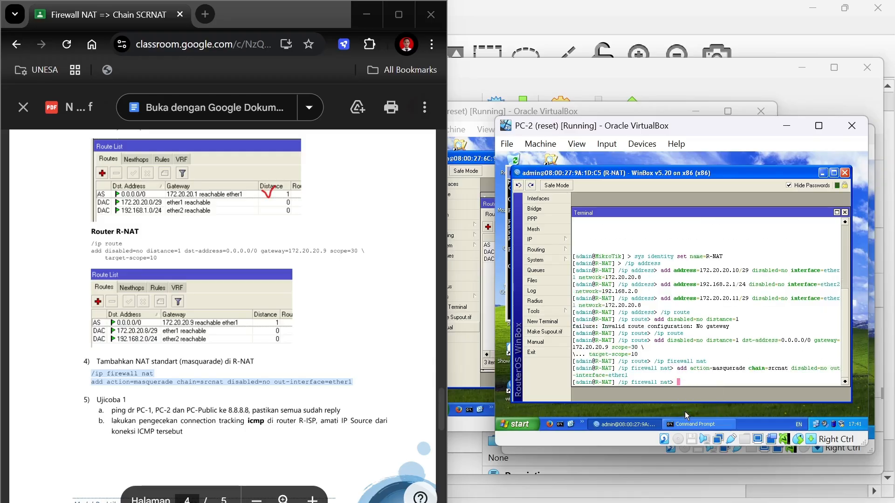
Return to PC-2's Command Prompt and ping 8.8.8.8 again to test internet access through the masquerade rule.
{"action": "left_click", "coordinate": [697, 424]}
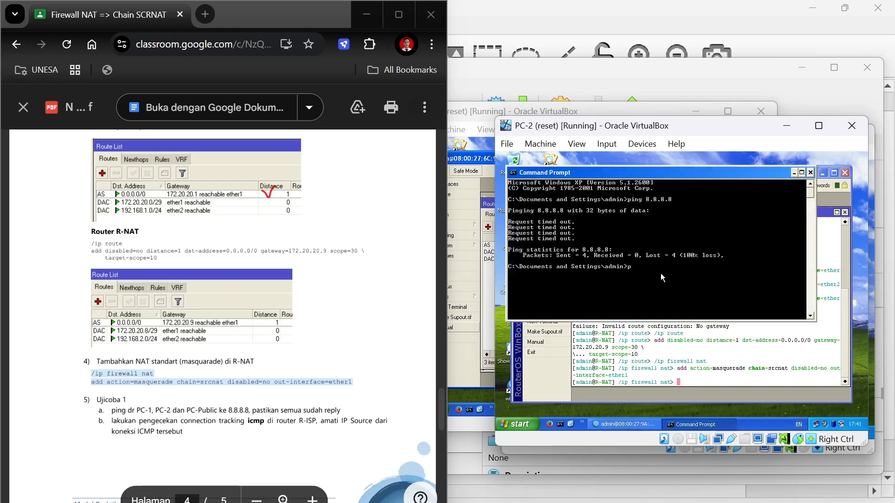
{"action": "type", "text": "ping 8.8.8.8"}
{"action": "key", "text": "Return"}
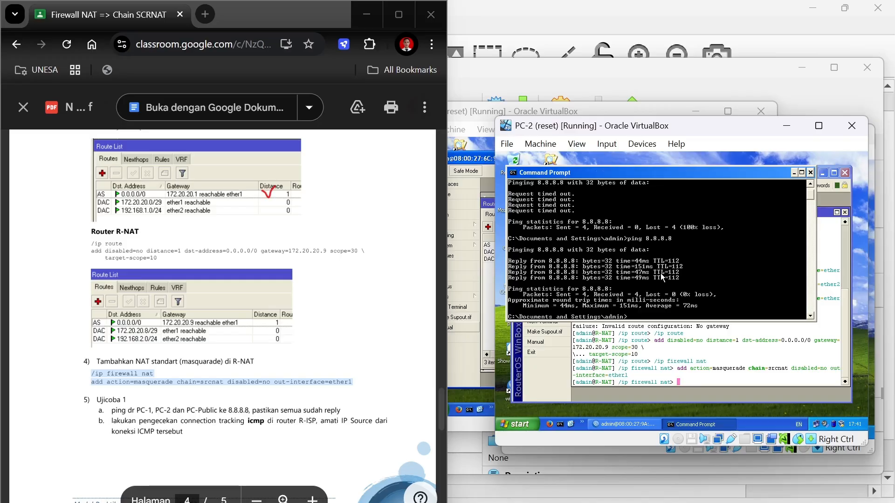
{"action": "left_click", "coordinate": [261, 326]}
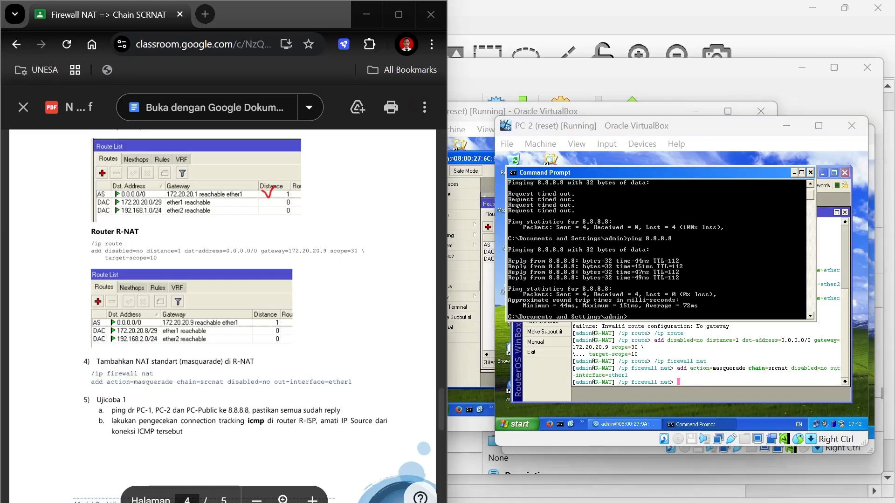
Review the guide's Ujicoba 1 ping and connection-tracking instructions, its Connections reference screenshot, and the src-nat changes in section 6.
{"action": "scroll", "coordinate": [261, 326], "scroll_direction": "down", "scroll_amount": 2}
{"action": "scroll", "coordinate": [343, 270], "scroll_direction": "down", "scroll_amount": 2}
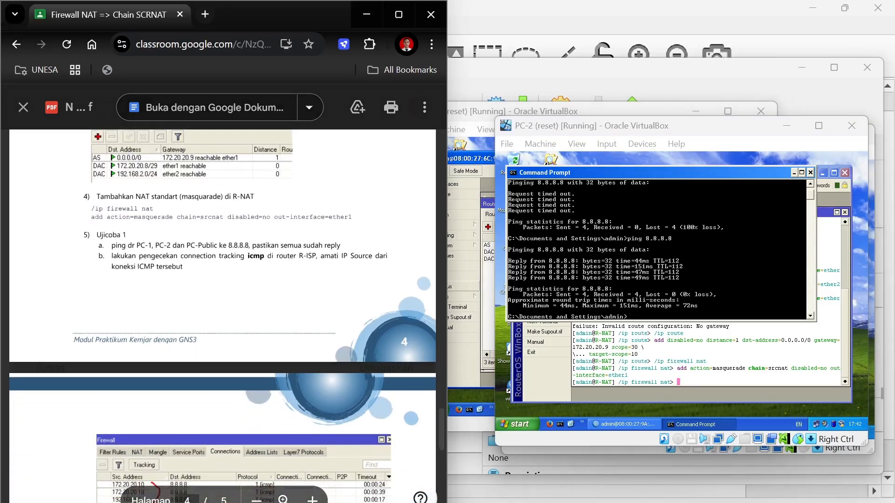
{"action": "scroll", "coordinate": [344, 271], "scroll_direction": "up", "scroll_amount": 2}
{"action": "scroll", "coordinate": [224, 294], "scroll_direction": "down", "scroll_amount": 2}
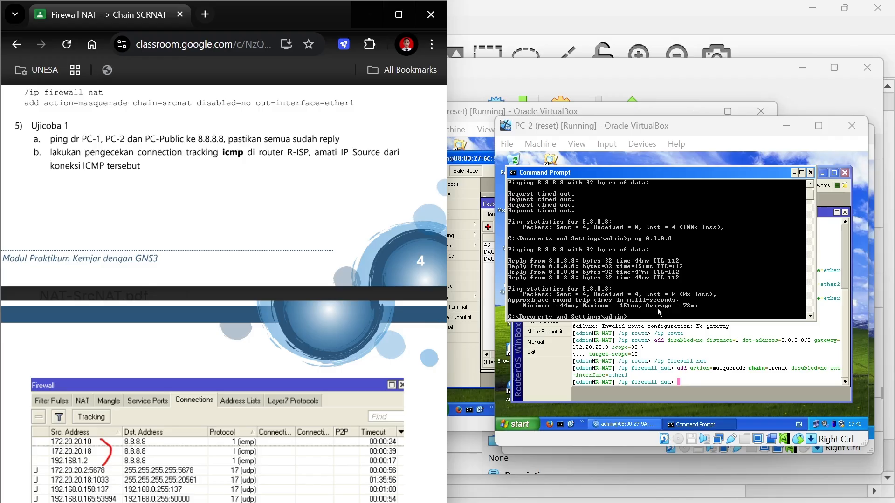
{"action": "scroll", "coordinate": [640, 302], "scroll_direction": "down", "scroll_amount": 1}
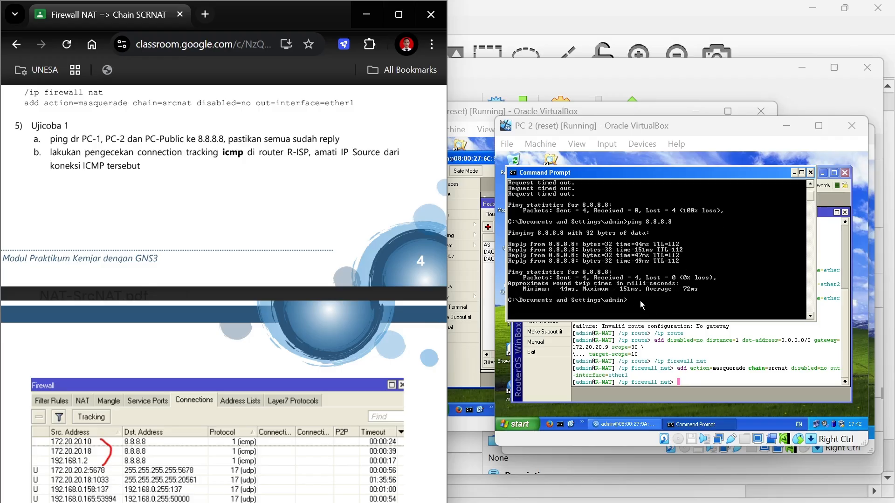
{"action": "scroll", "coordinate": [224, 294], "scroll_direction": "down", "scroll_amount": 5}
{"action": "scroll", "coordinate": [224, 294], "scroll_direction": "up", "scroll_amount": 15}
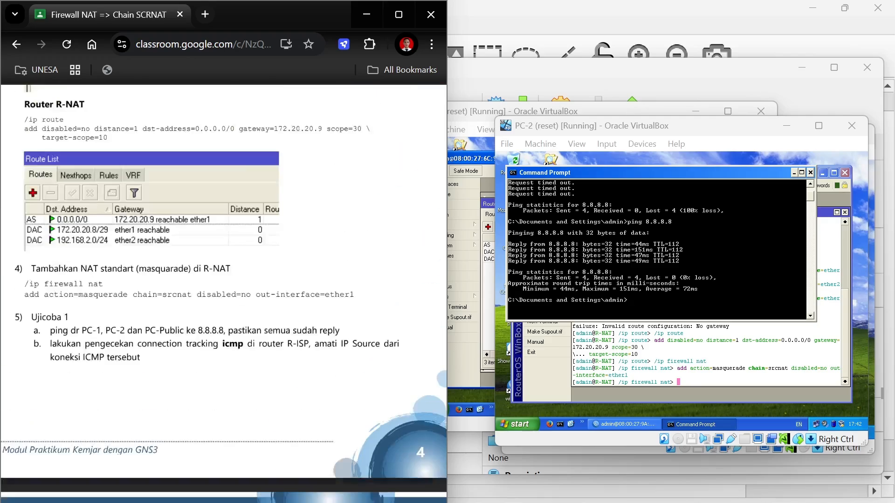
{"action": "scroll", "coordinate": [224, 293], "scroll_direction": "down", "scroll_amount": 8}
{"action": "scroll", "coordinate": [224, 294], "scroll_direction": "down", "scroll_amount": 10}
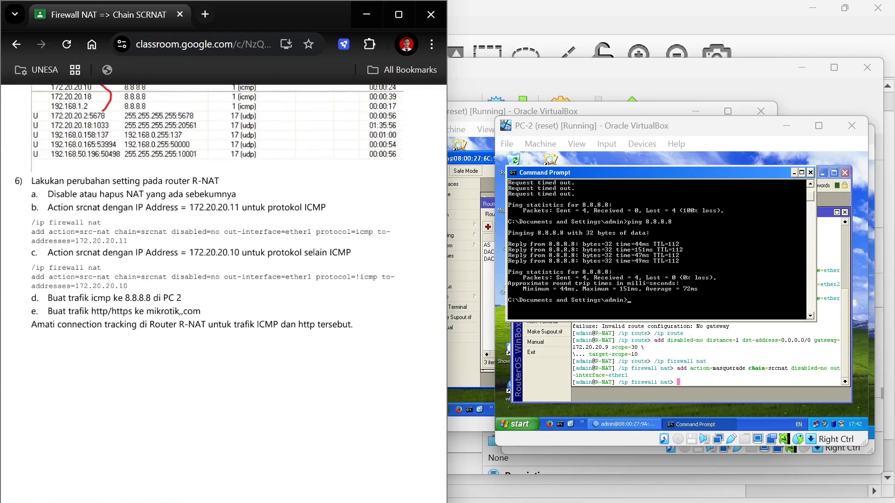
{"action": "scroll", "coordinate": [224, 294], "scroll_direction": "up", "scroll_amount": 6}
{"action": "scroll", "coordinate": [224, 294], "scroll_direction": "up", "scroll_amount": 8}
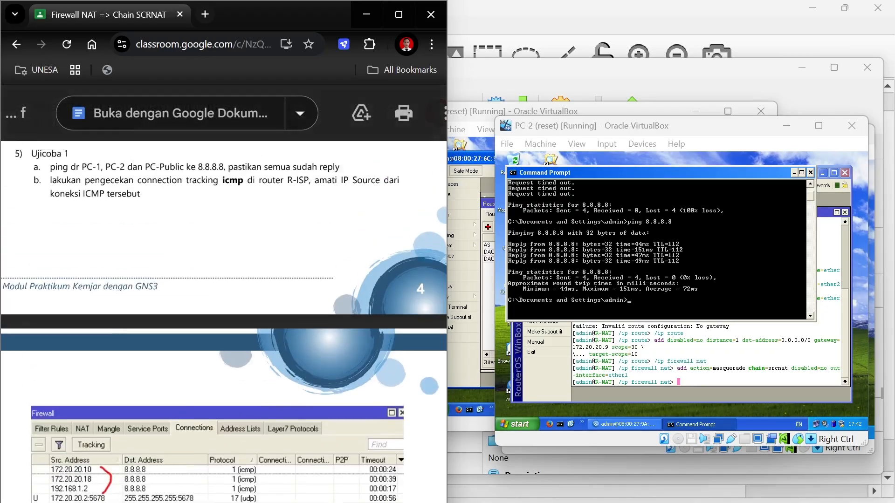
Try to ping 8.8.8.8 from R-NAT's WinBox terminal.
{"action": "left_click", "coordinate": [686, 384]}
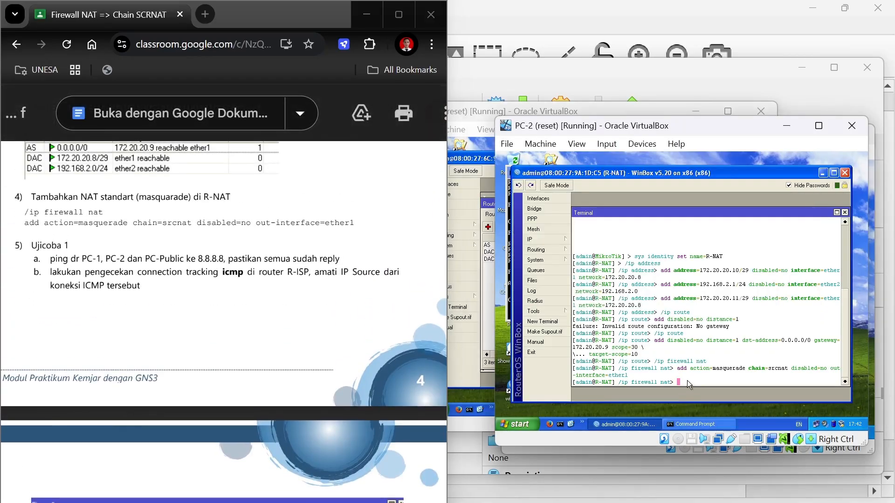
{"action": "type", "text": "PINing 8.8.8.8"}
{"action": "key", "text": "Return"}
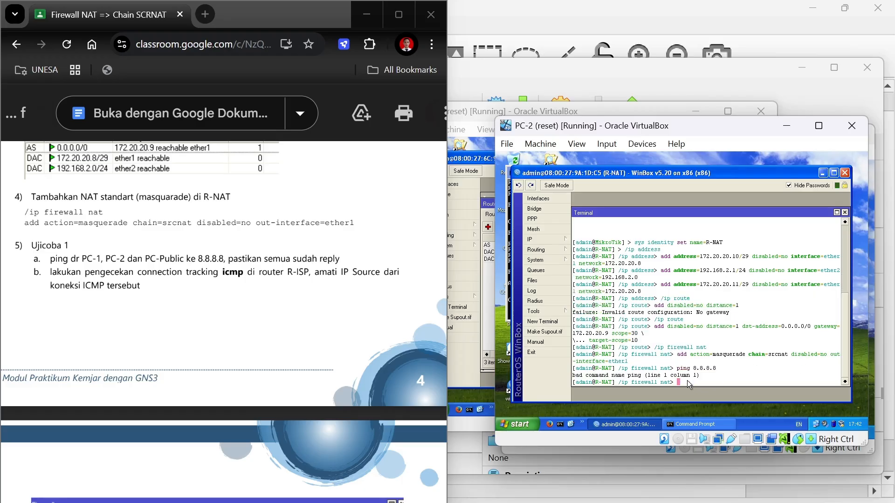
Ping 8.8.8.8 from PC-2's Command Prompt as part of the guide's Ujicoba 1.
{"action": "left_click", "coordinate": [673, 424]}
{"action": "type", "text": "p"}
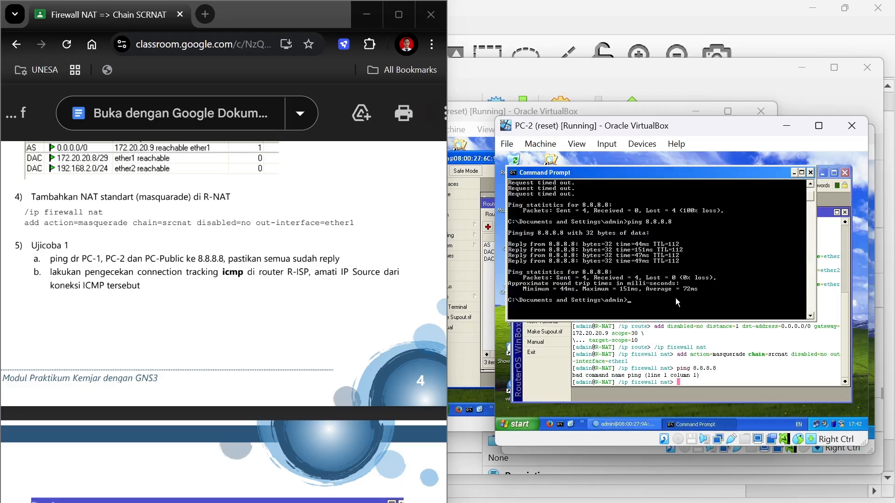
{"action": "type", "text": "ing"}
{"action": "type", "text": "8.8.8.8"}
{"action": "key", "text": "Return"}
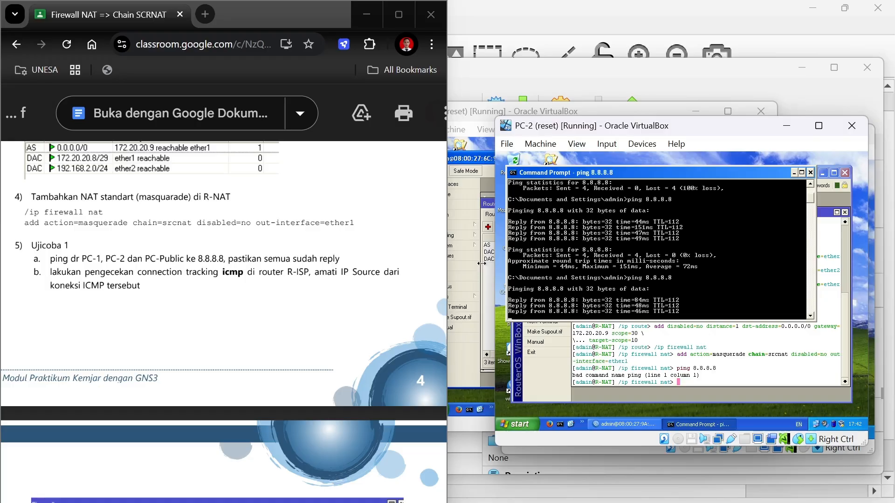
Switch to PC-1, open a Command Prompt and ping 8.8.8.8 to test its internet access.
{"action": "left_click", "coordinate": [486, 278]}
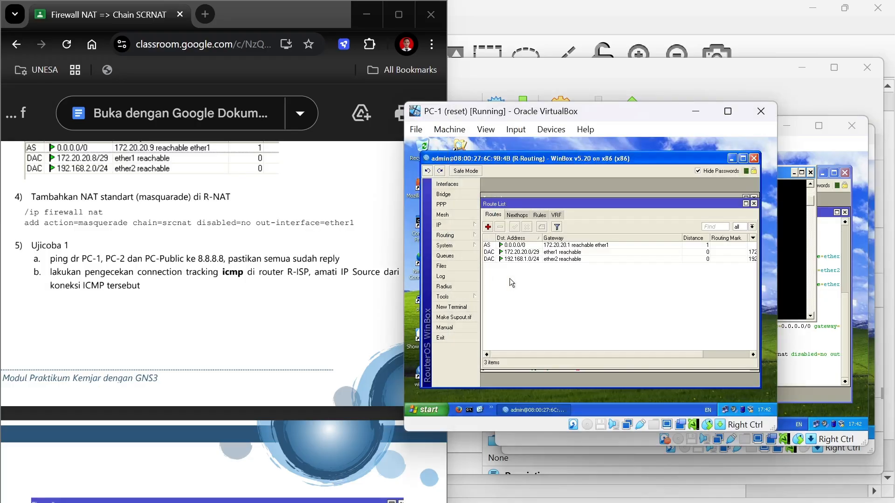
{"action": "left_click", "coordinate": [470, 410]}
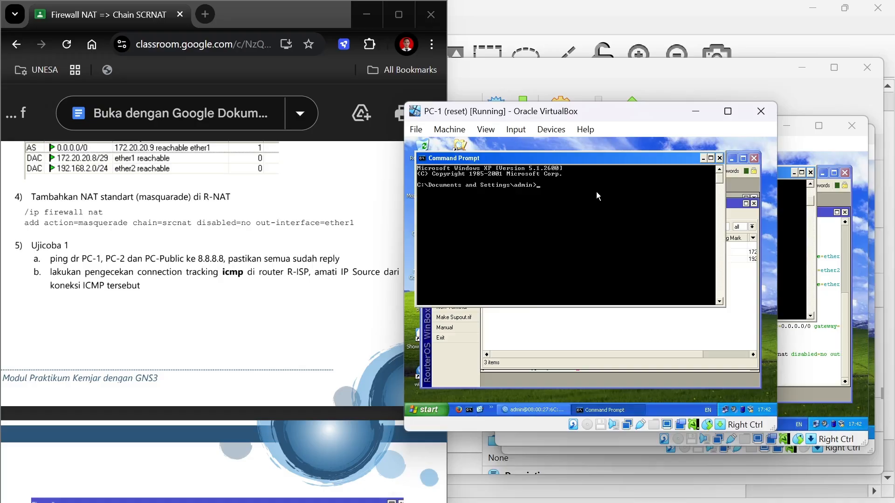
{"action": "type", "text": "ping 8.8.8.8."}
{"action": "key", "text": "BackSpace"}
{"action": "key", "text": "Return"}
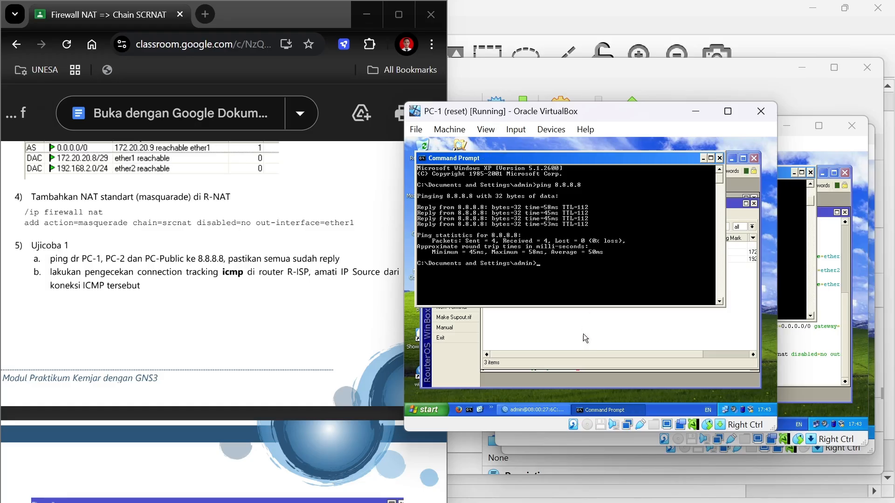
Switch to PC-PUBLIC and ping 8.8.8.8 from its open Command Prompt.
{"action": "mouse_move", "coordinate": [622, 497]}
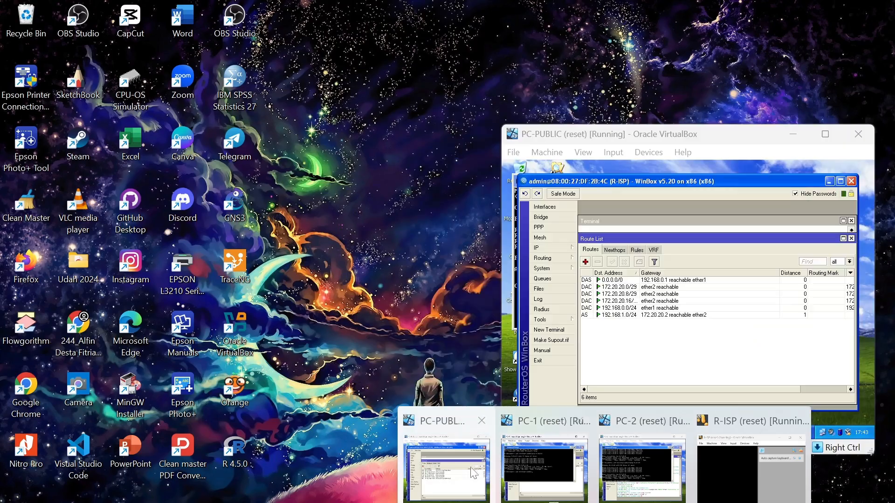
{"action": "left_click", "coordinate": [480, 473]}
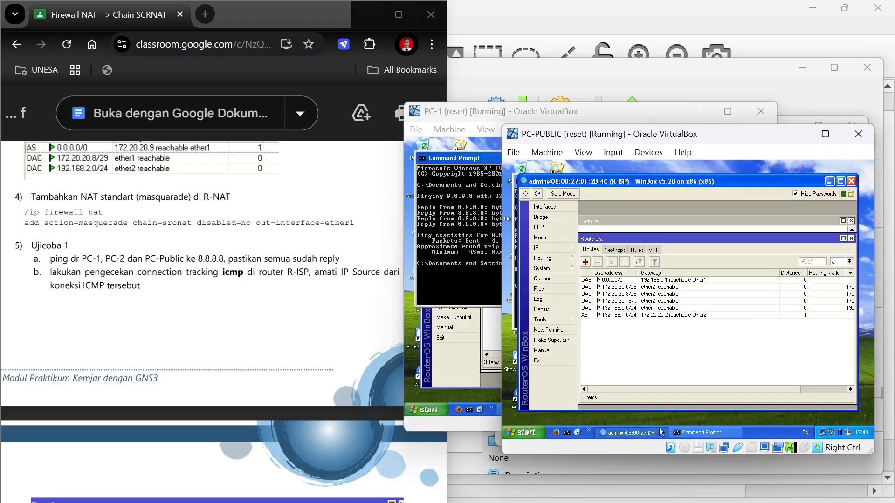
{"action": "left_click", "coordinate": [683, 433]}
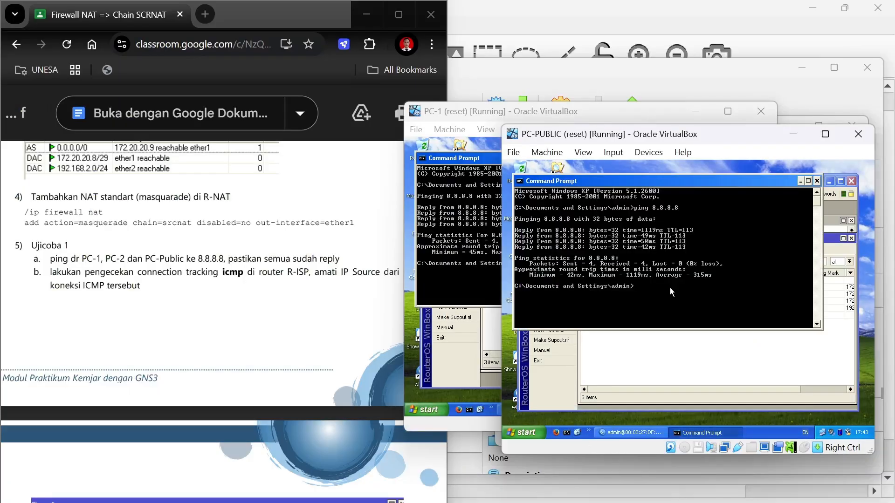
{"action": "type", "text": "ping 8.8.8.8"}
{"action": "key", "text": "Return"}
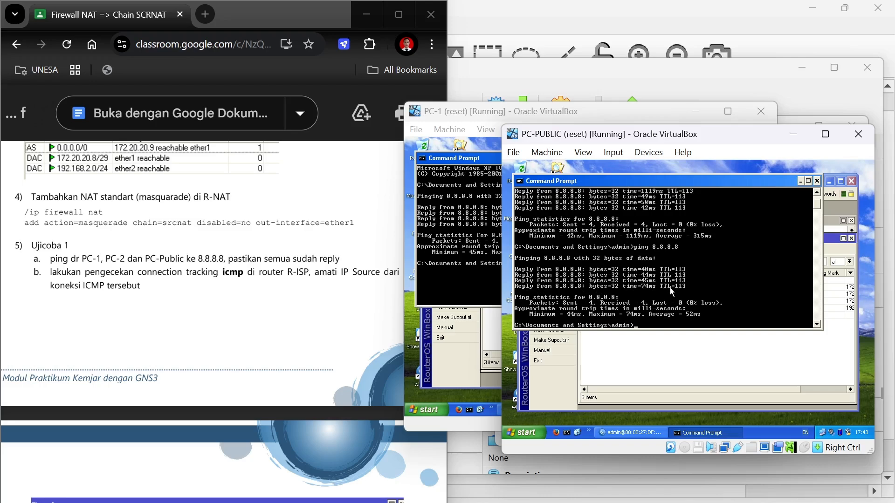
Close PC-PUBLIC's Command Prompt, open R-ISP's firewall connection tracking list and widen its protocol column.
{"action": "scroll", "coordinate": [224, 322], "scroll_direction": "down", "scroll_amount": 2}
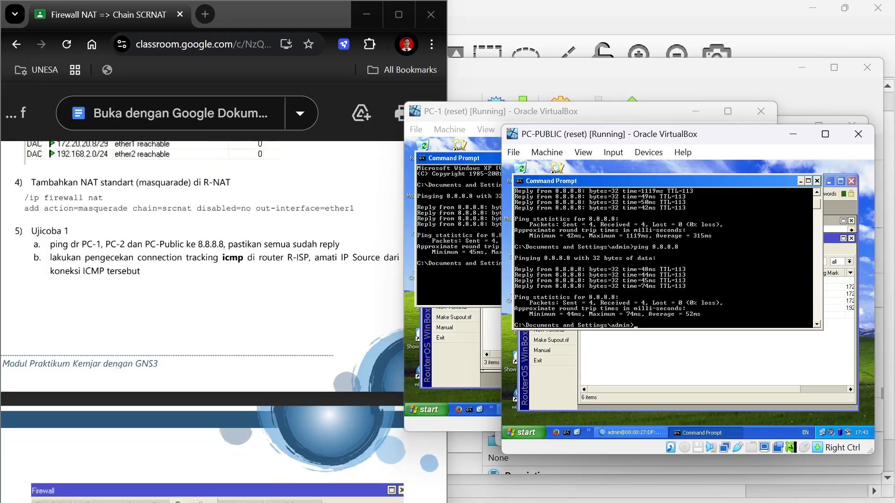
{"action": "scroll", "coordinate": [224, 321], "scroll_direction": "up", "scroll_amount": 2}
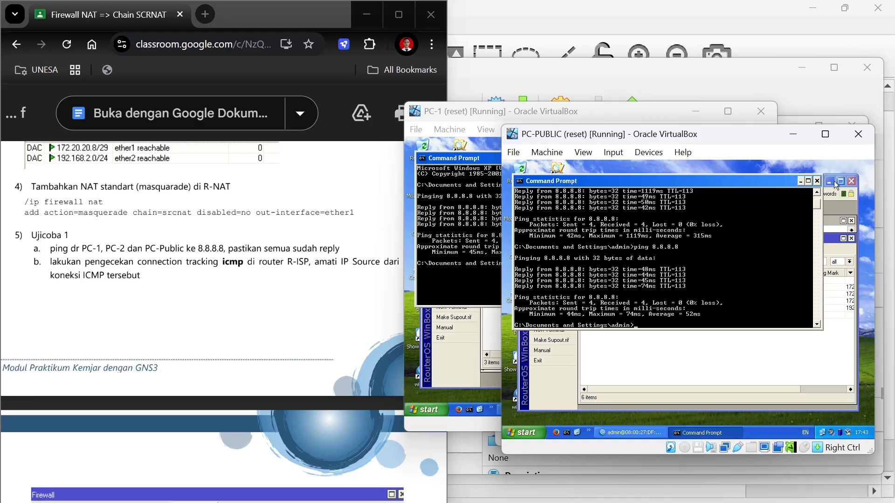
{"action": "left_click", "coordinate": [817, 181]}
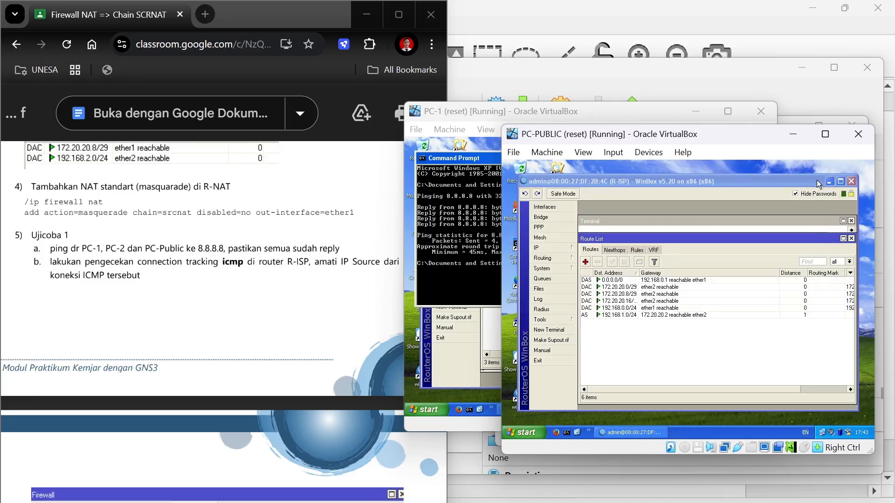
{"action": "left_click", "coordinate": [542, 250]}
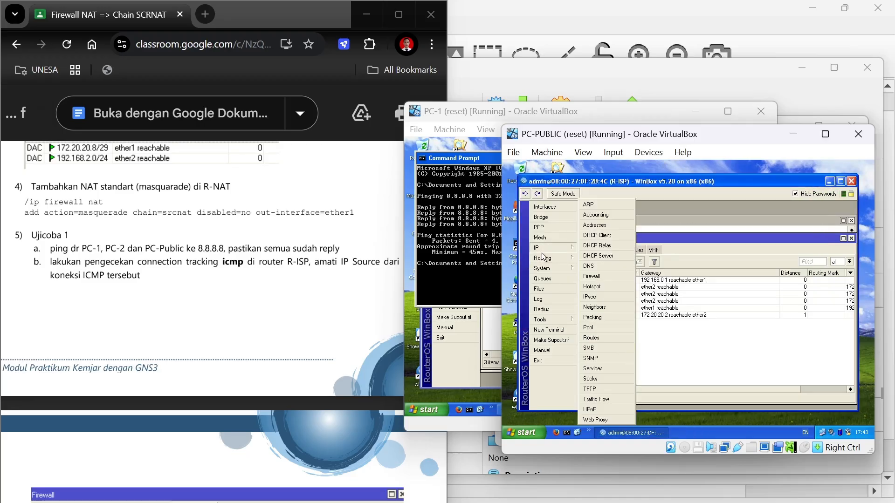
{"action": "left_click", "coordinate": [591, 276]}
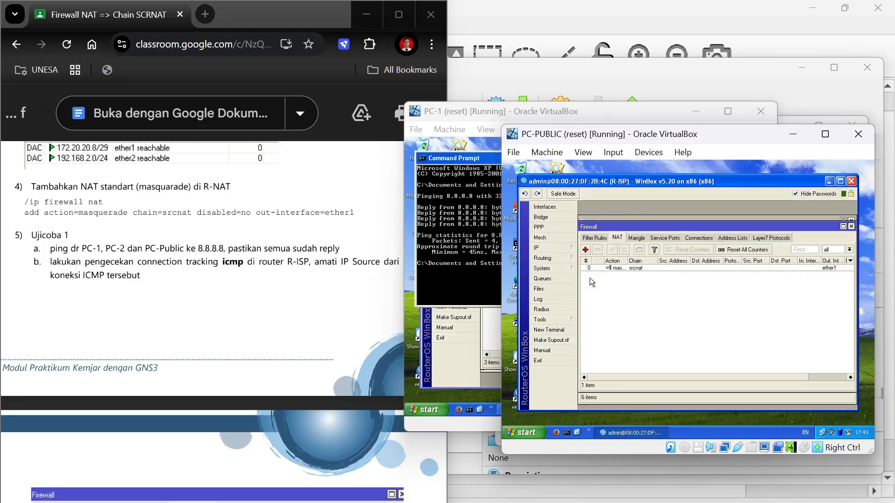
{"action": "left_click", "coordinate": [699, 238]}
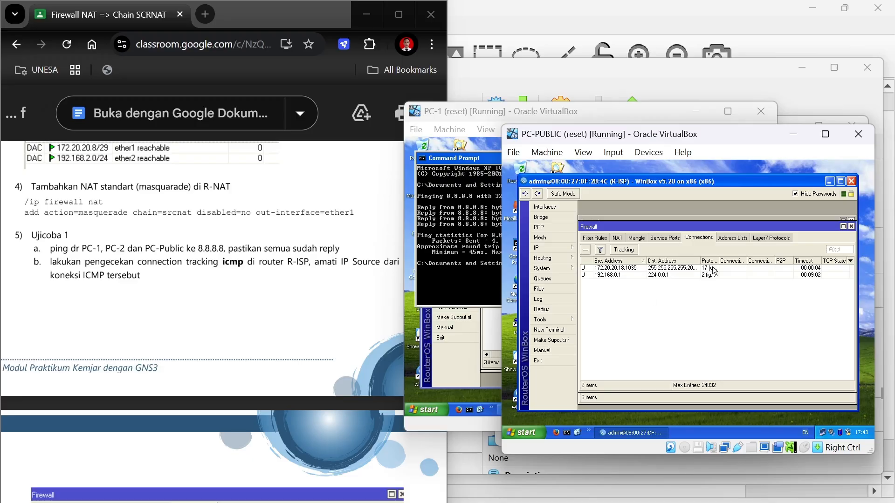
{"action": "left_click_drag", "start_coordinate": [719, 262], "coordinate": [741, 261]}
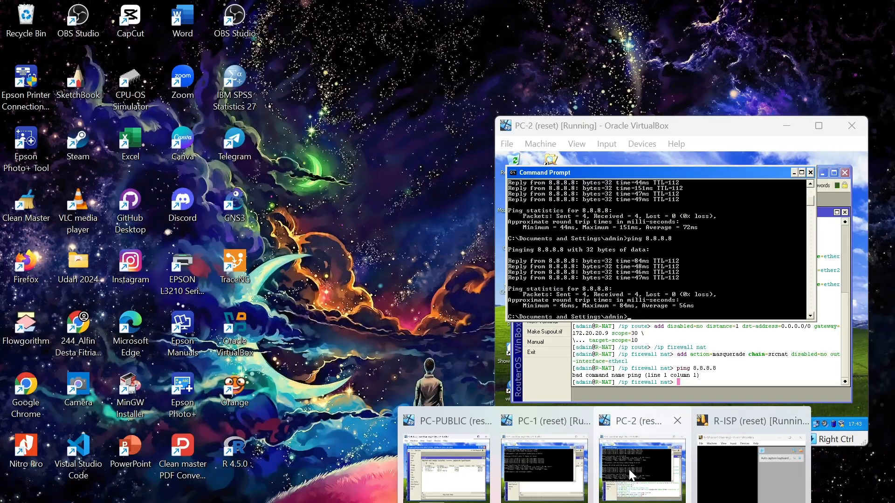
Close PC-2's Command Prompt, place the PC-2 window beside PC-PUBLIC's, and minimize the PC-1 window.
{"action": "left_click", "coordinate": [628, 469]}
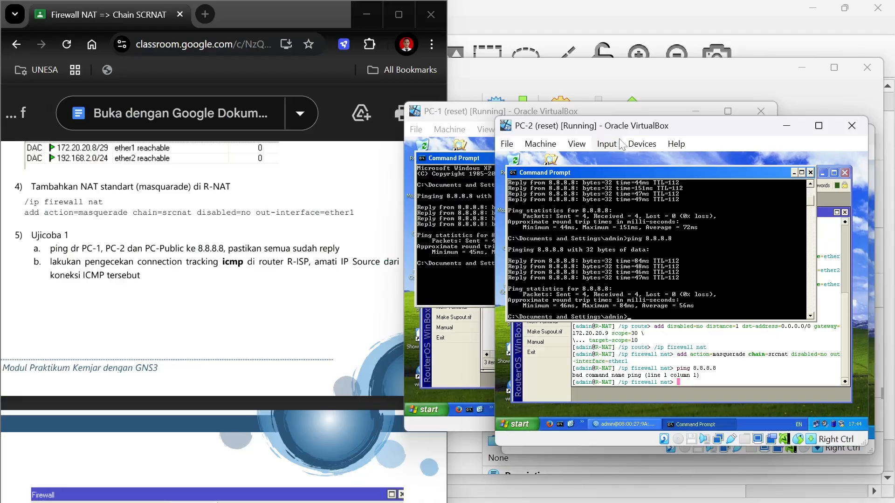
{"action": "left_click", "coordinate": [812, 173]}
{"action": "left_click_drag", "start_coordinate": [717, 132], "coordinate": [326, 136]}
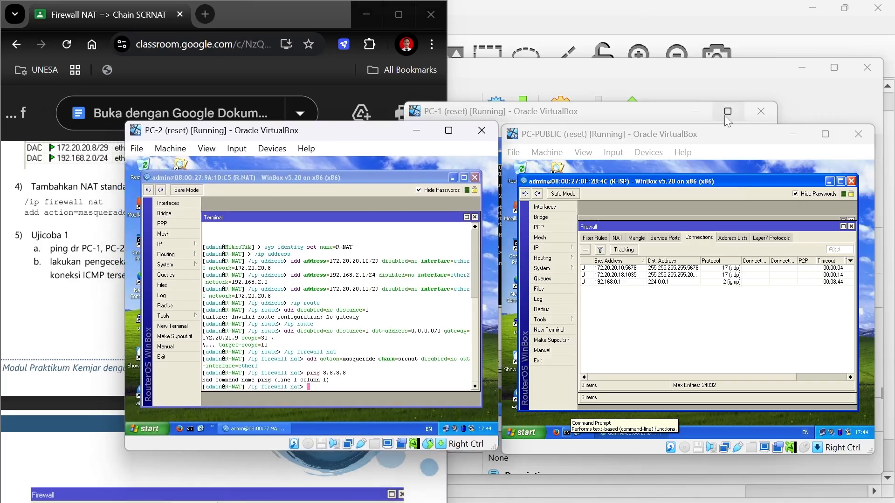
{"action": "left_click", "coordinate": [724, 115]}
{"action": "left_click", "coordinate": [694, 111]}
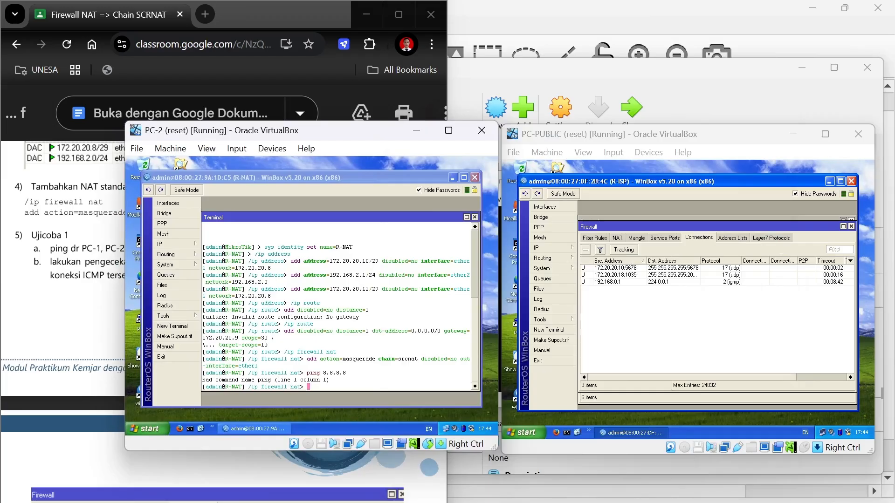
Close R-NAT's terminal, open a Command Prompt on PC-2 and start a continuous ping with "ping 8.8.8.8 -t".
{"action": "scroll", "coordinate": [63, 280], "scroll_direction": "down", "scroll_amount": 3}
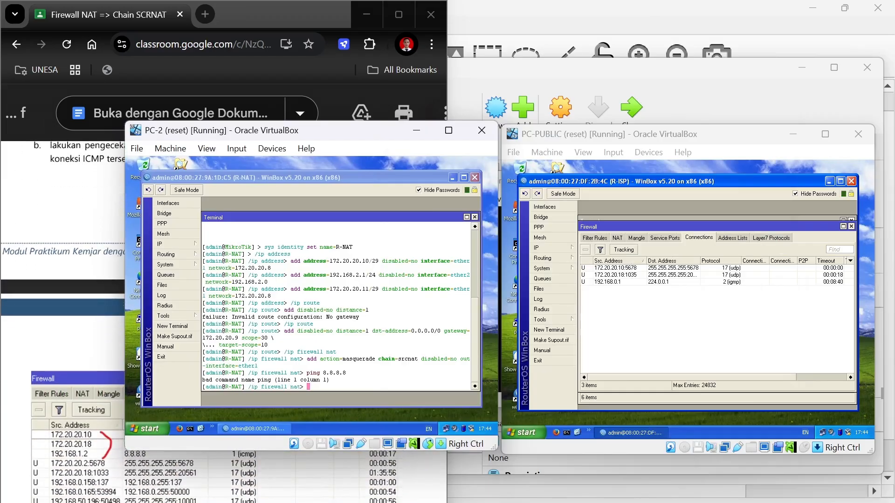
{"action": "left_click", "coordinate": [475, 217]}
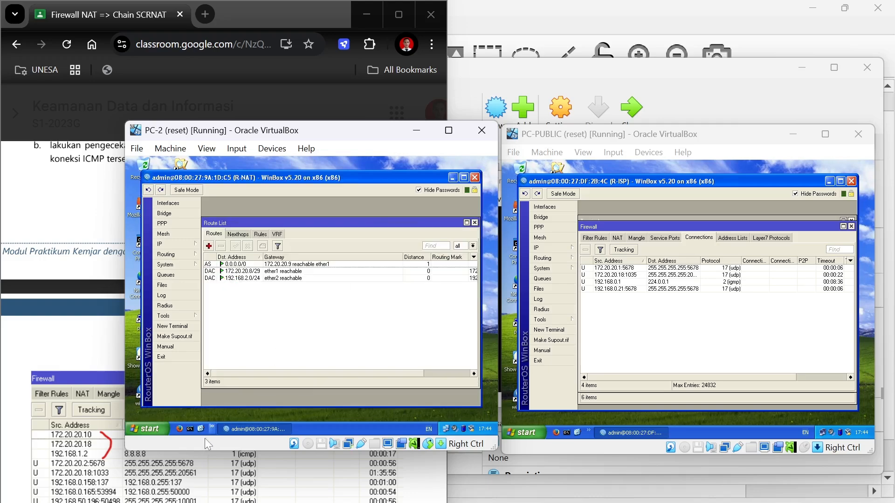
{"action": "left_click", "coordinate": [189, 430]}
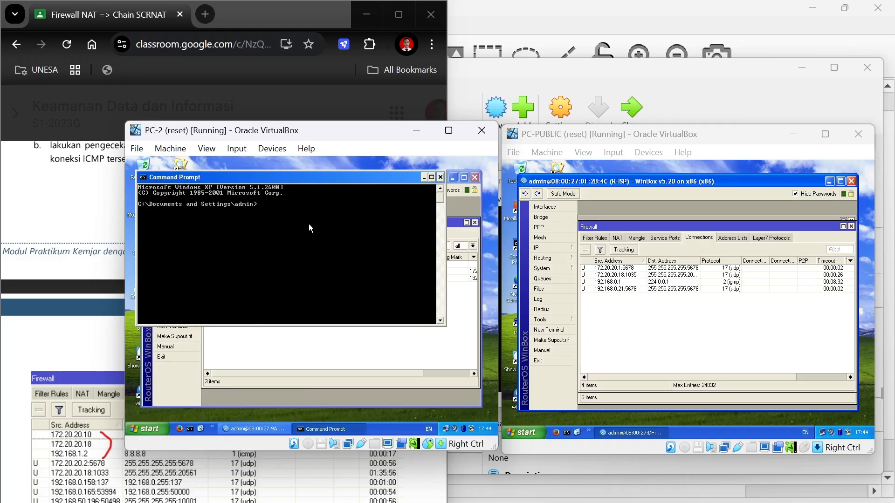
{"action": "scroll", "coordinate": [63, 321], "scroll_direction": "up", "scroll_amount": 6}
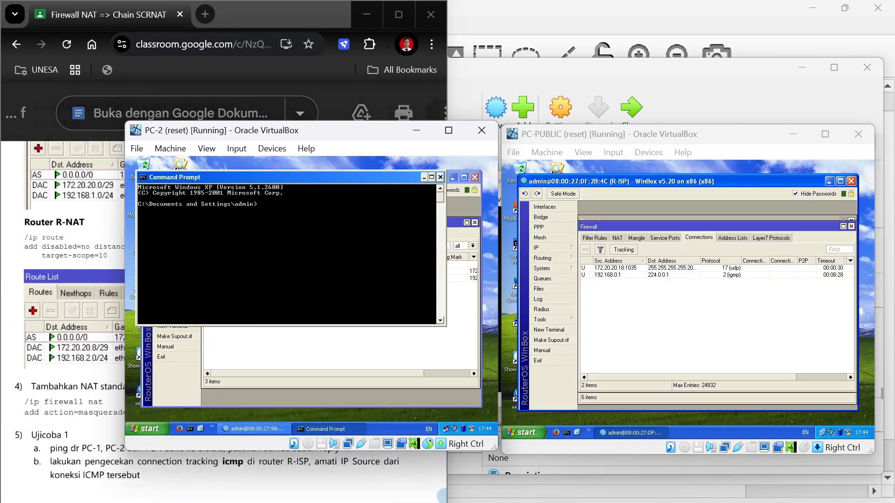
{"action": "scroll", "coordinate": [63, 322], "scroll_direction": "down", "scroll_amount": 1}
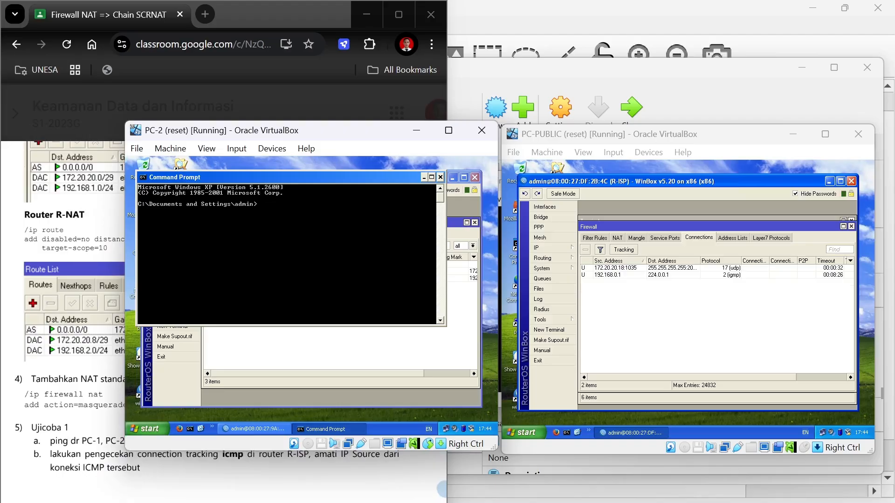
{"action": "scroll", "coordinate": [63, 322], "scroll_direction": "up", "scroll_amount": 1}
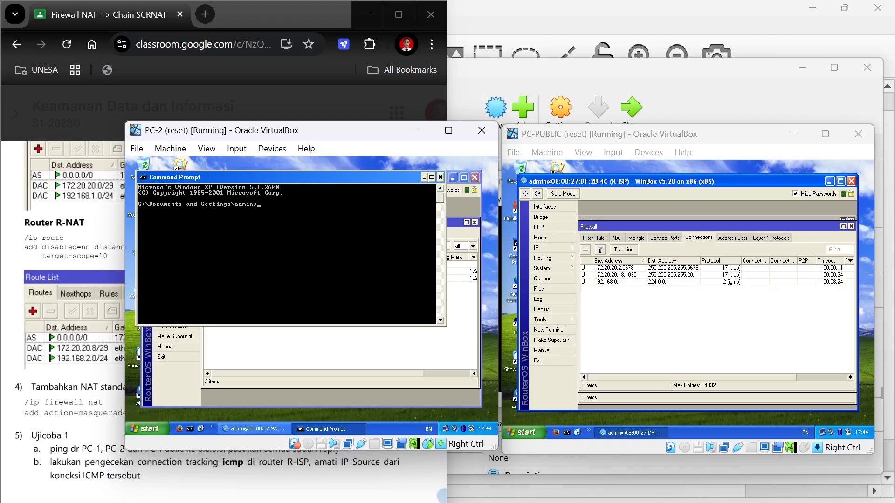
{"action": "scroll", "coordinate": [62, 322], "scroll_direction": "down", "scroll_amount": 5}
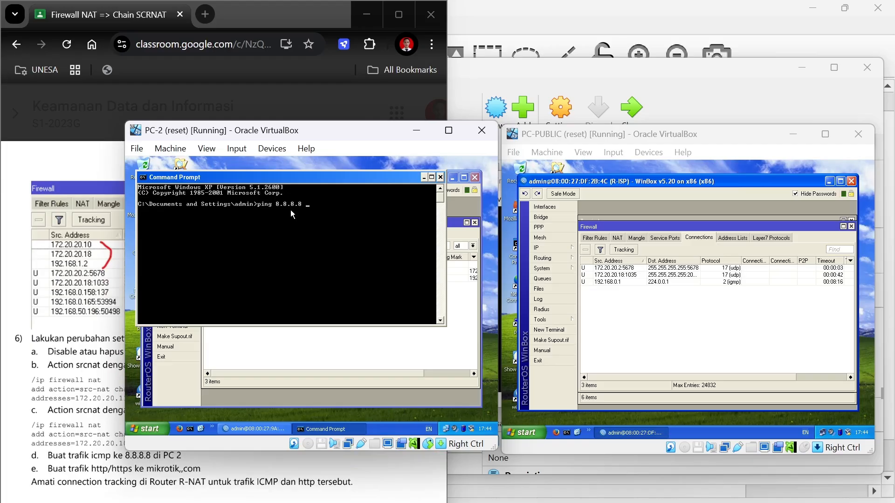
{"action": "type", "text": "-"}
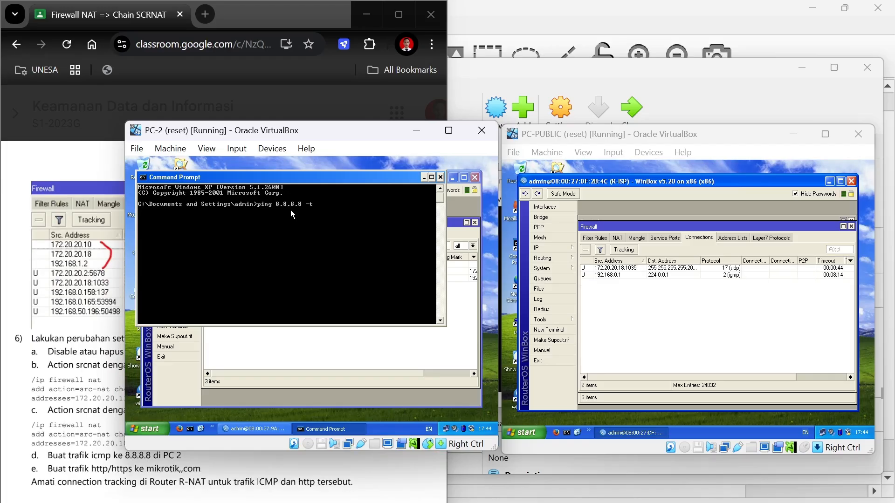
{"action": "type", "text": "t"}
{"action": "key", "text": "Return"}
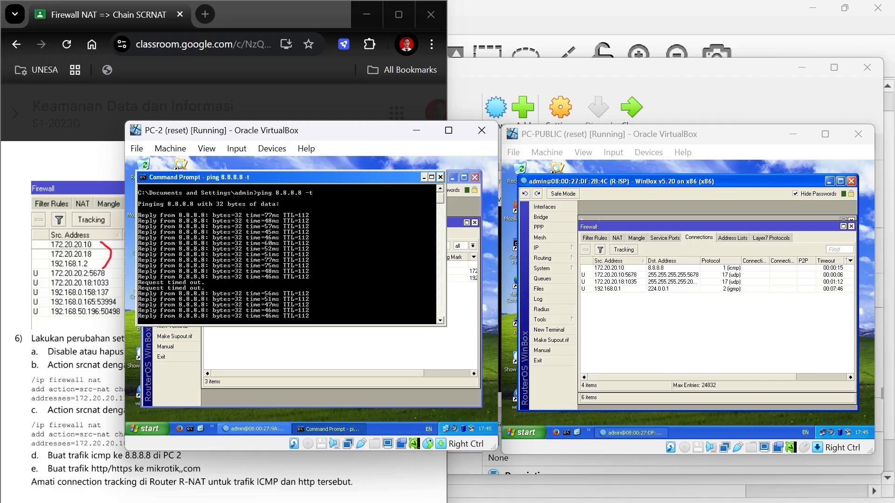
Switch to PC-1, run "ping 8.8.8.8 -t" in its Command Prompt, and move its window off R-ISP's connection list.
{"action": "mouse_move", "coordinate": [606, 502]}
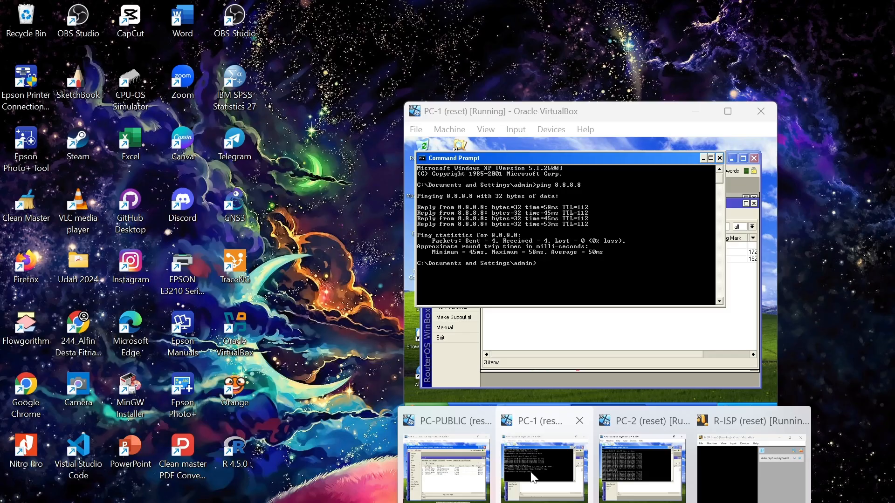
{"action": "left_click", "coordinate": [531, 472]}
{"action": "type", "text": "ping 8.8.8.8"}
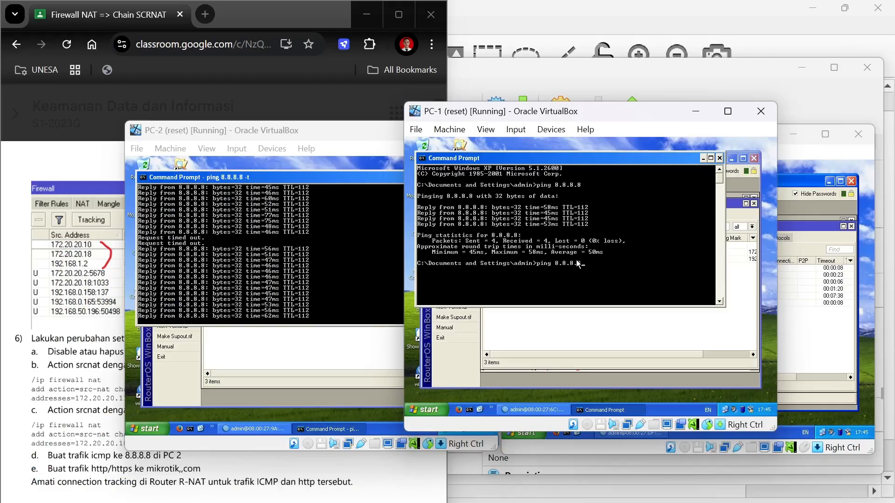
{"action": "type", "text": " -t"}
{"action": "key", "text": "Return"}
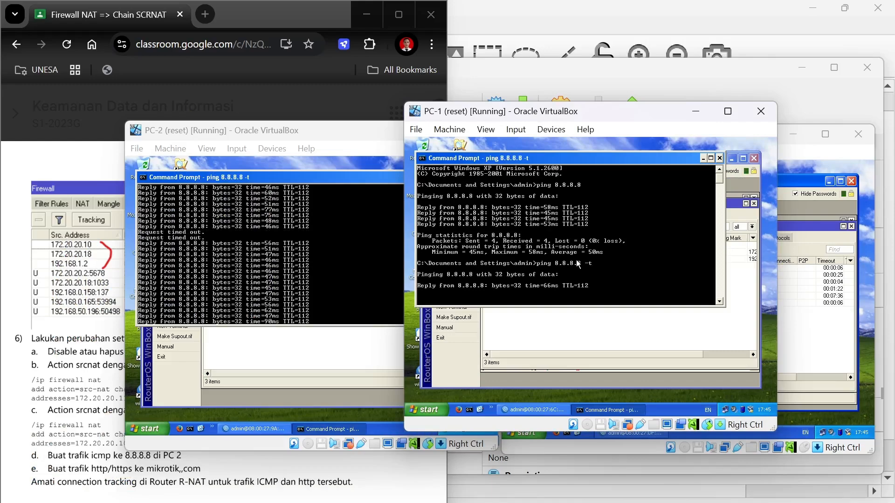
{"action": "left_click_drag", "start_coordinate": [597, 116], "coordinate": [317, 247]}
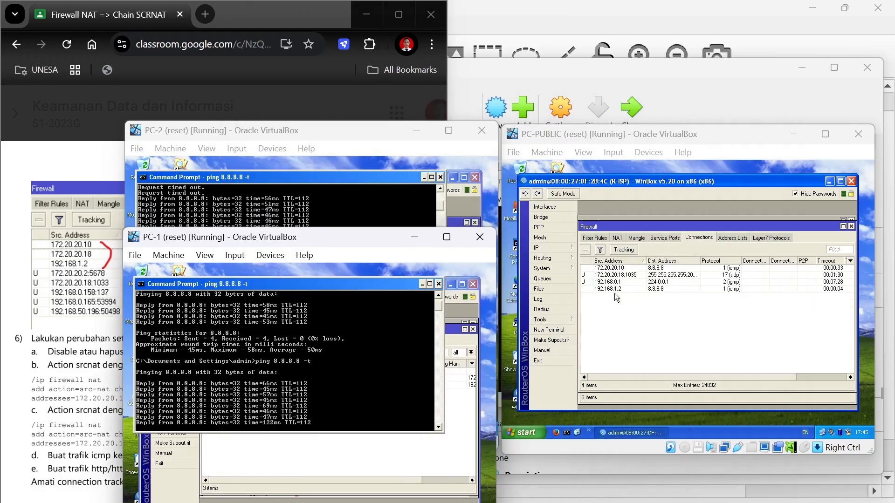
Compare the ICMP source addresses in R-ISP's connection list with the lab module's example and read task 6.
{"action": "left_click", "coordinate": [739, 261]}
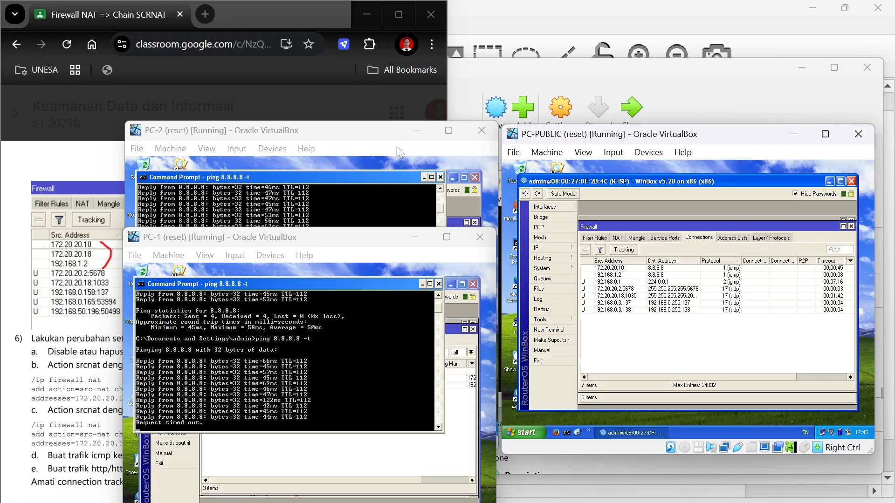
{"action": "left_click", "coordinate": [112, 246]}
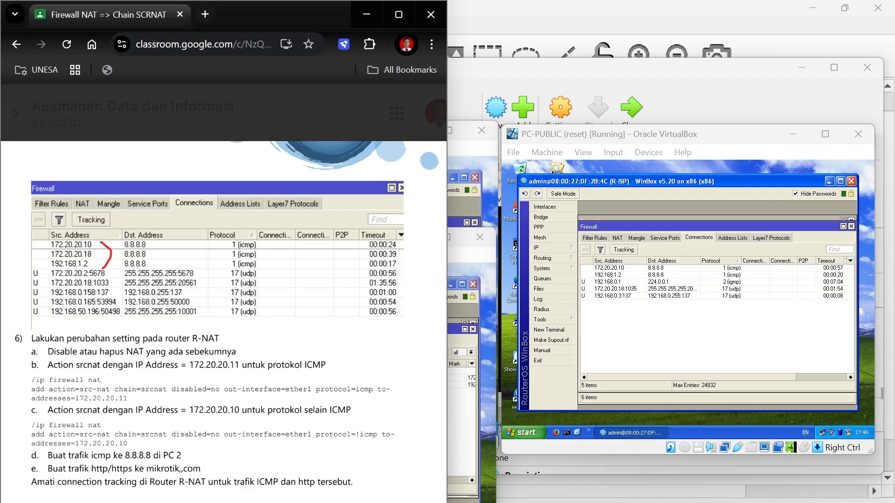
{"action": "scroll", "coordinate": [224, 322], "scroll_direction": "up", "scroll_amount": 5}
{"action": "scroll", "coordinate": [223, 321], "scroll_direction": "down", "scroll_amount": 7}
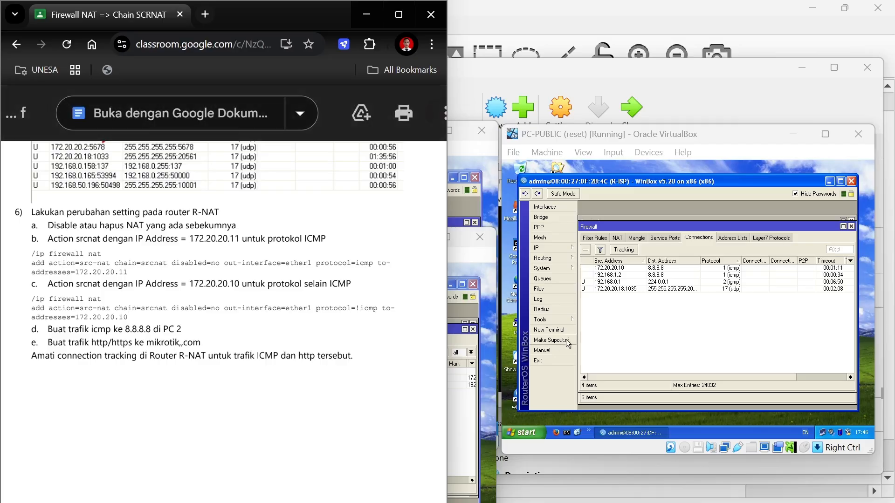
{"action": "left_click", "coordinate": [601, 335]}
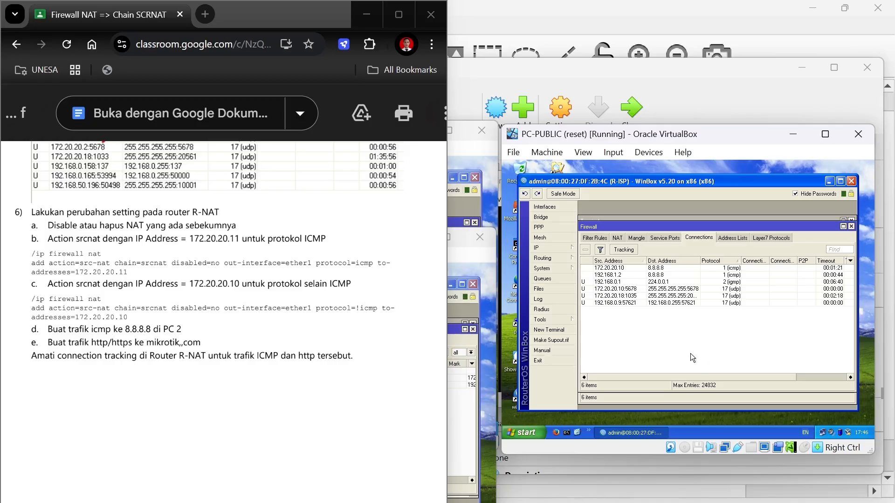
Stop the continuous pings to 8.8.8.8 on PC-2 and PC-1.
{"action": "left_click", "coordinate": [471, 200]}
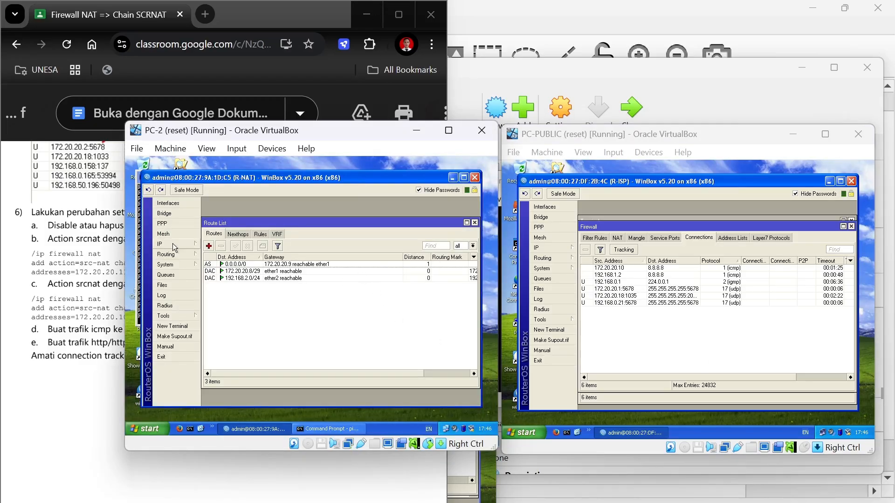
{"action": "left_click", "coordinate": [309, 428]}
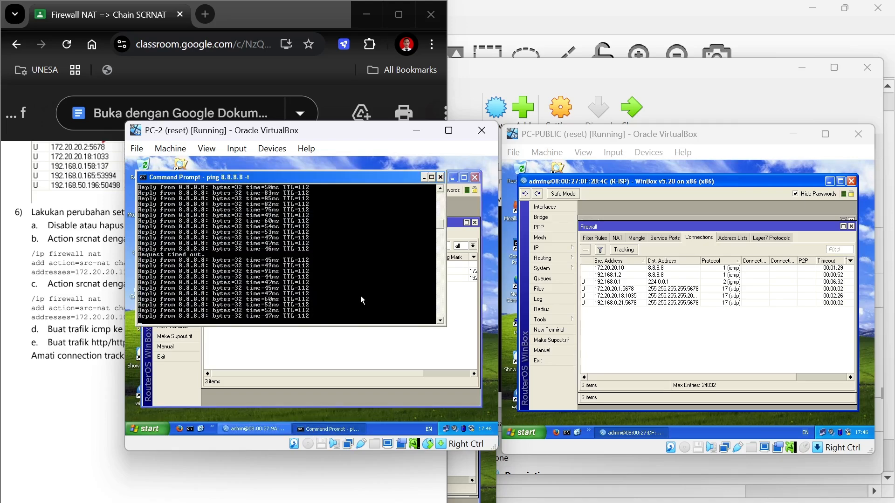
{"action": "key", "text": "ctrl+c"}
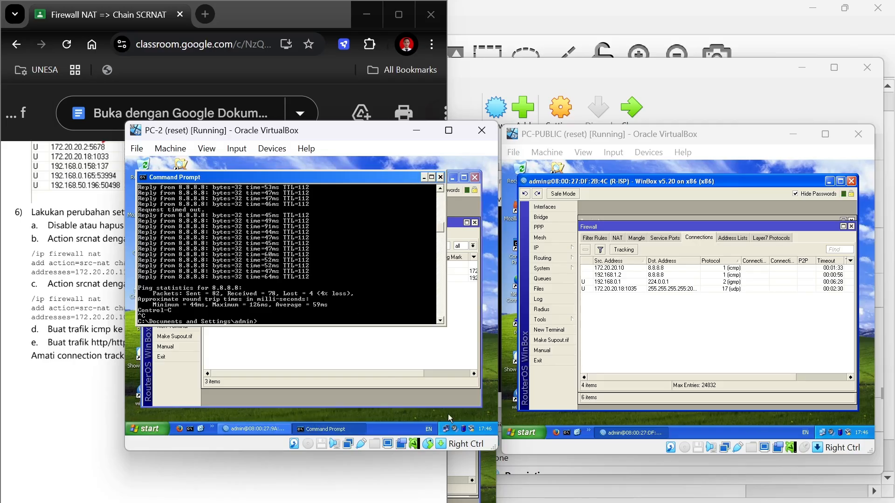
{"action": "left_click", "coordinate": [463, 458]}
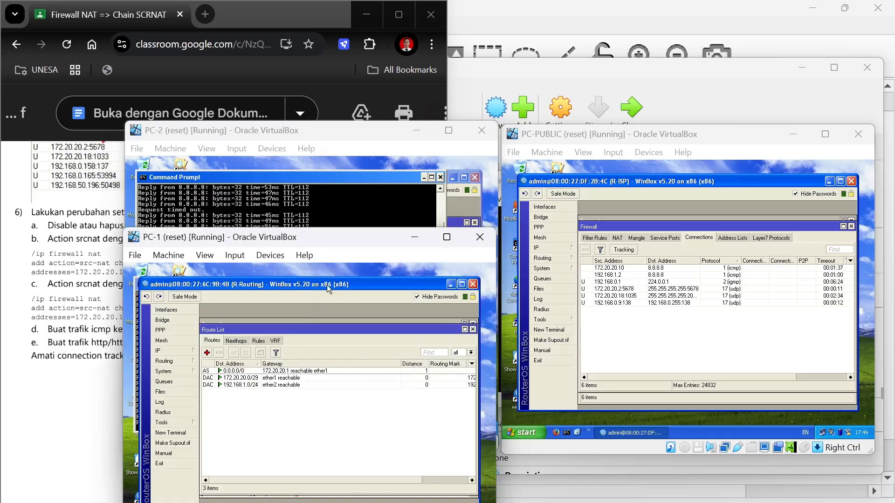
{"action": "left_click", "coordinate": [137, 320]}
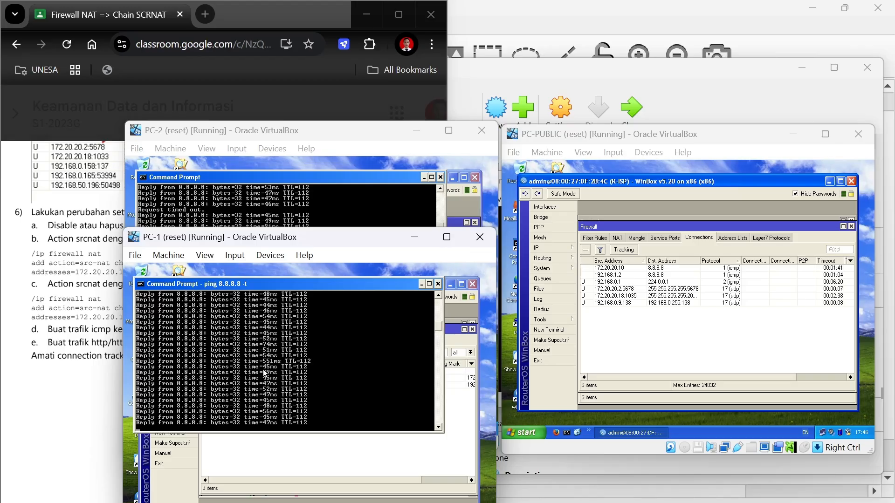
{"action": "key", "text": "ctrl+c"}
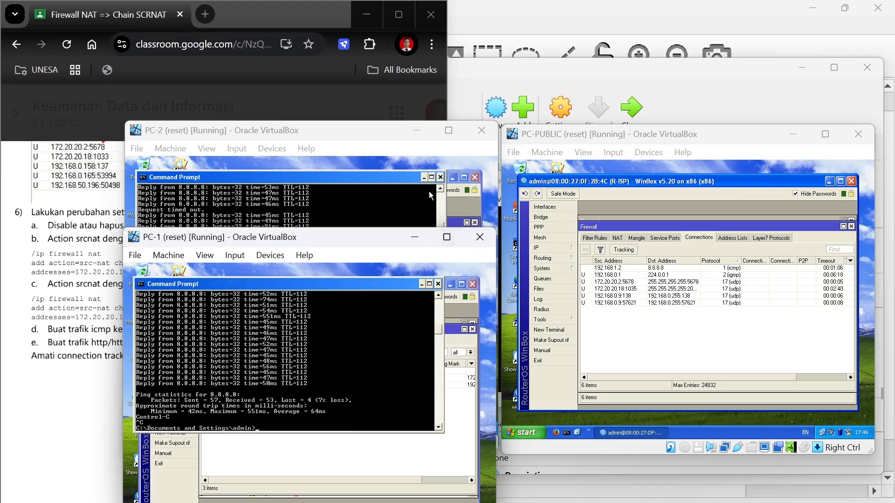
Open R-NAT's firewall NAT rules from PC-2 and disable the srcnat masquerade rule on ether1.
{"action": "left_click", "coordinate": [461, 202]}
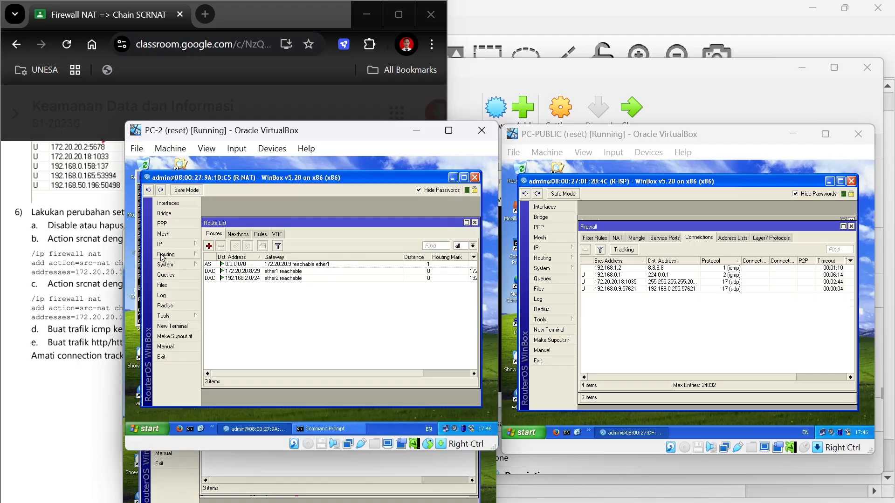
{"action": "left_click", "coordinate": [189, 245]}
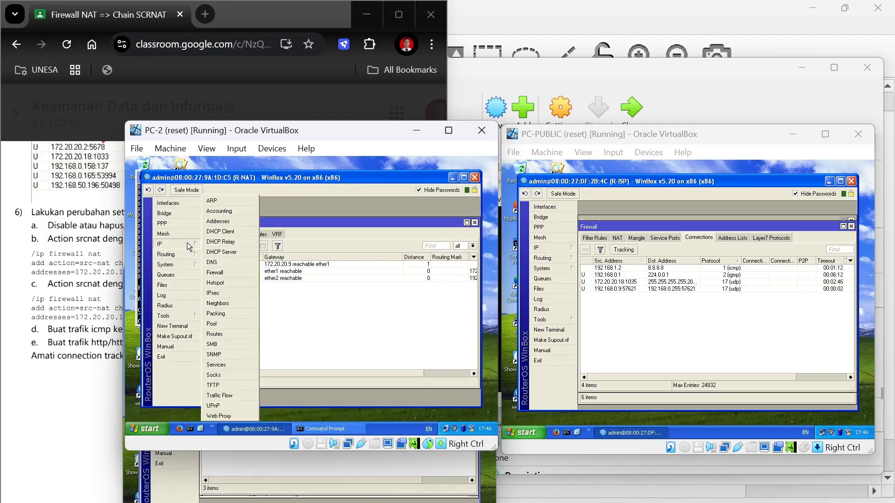
{"action": "left_click", "coordinate": [216, 274]}
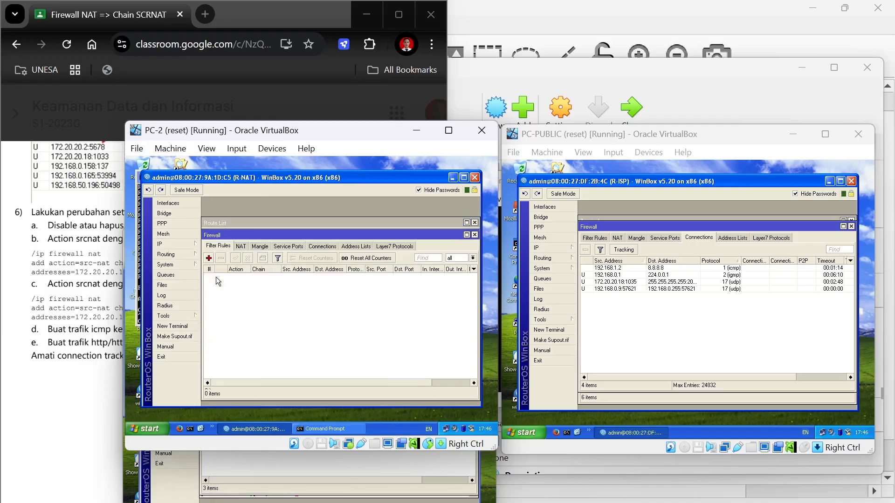
{"action": "left_click", "coordinate": [241, 247]}
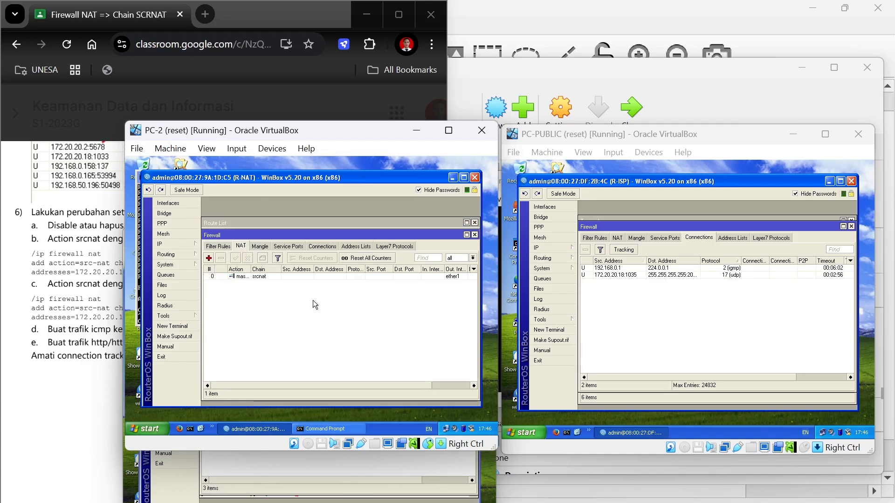
{"action": "left_click", "coordinate": [321, 279]}
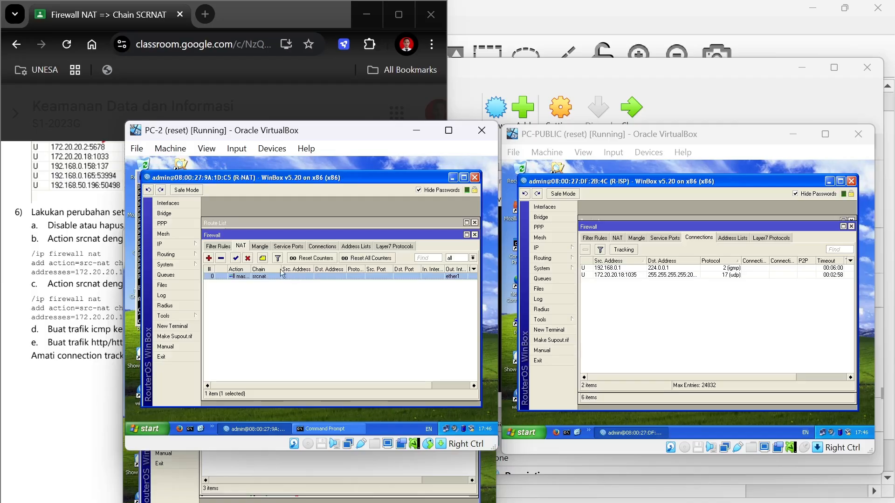
{"action": "left_click", "coordinate": [250, 258]}
Copy the lab module's task 6b commands that add an ICMP src-nat rule on ether1 with to-addresses=172.20.20.11.
{"action": "key", "text": "alt+Tab"}
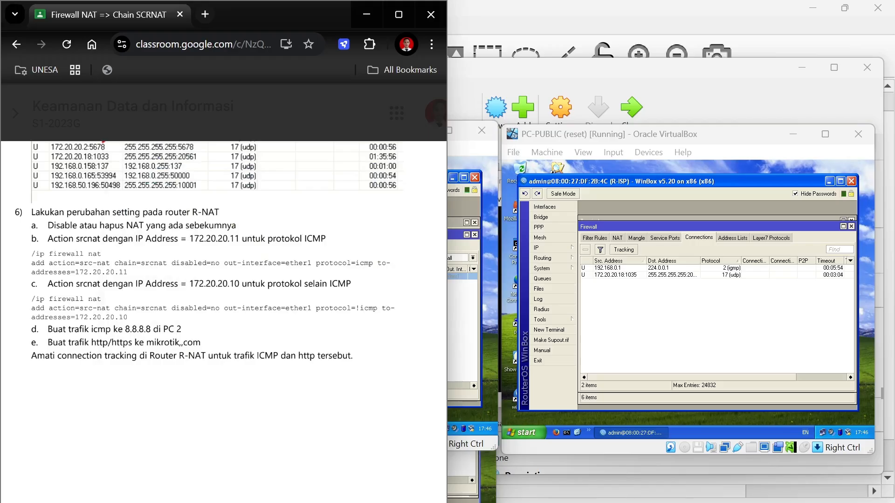
{"action": "scroll", "coordinate": [224, 298], "scroll_direction": "down", "scroll_amount": 1}
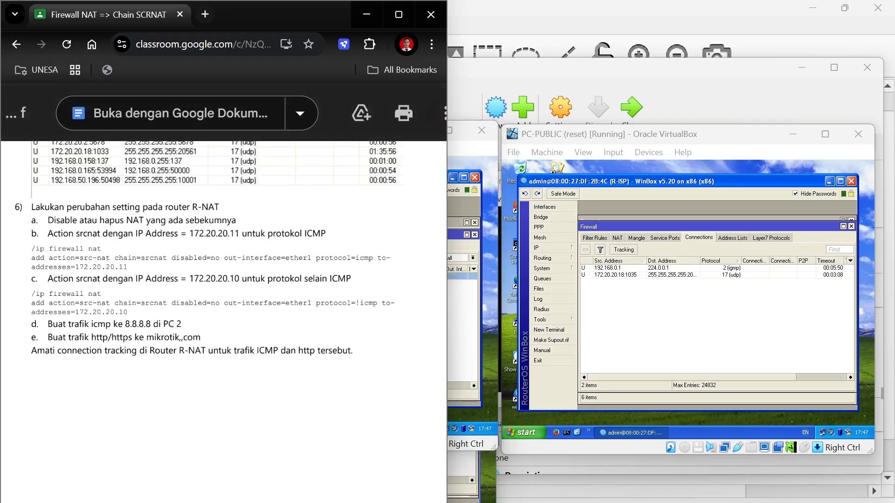
{"action": "left_click_drag", "start_coordinate": [31, 249], "coordinate": [128, 267]}
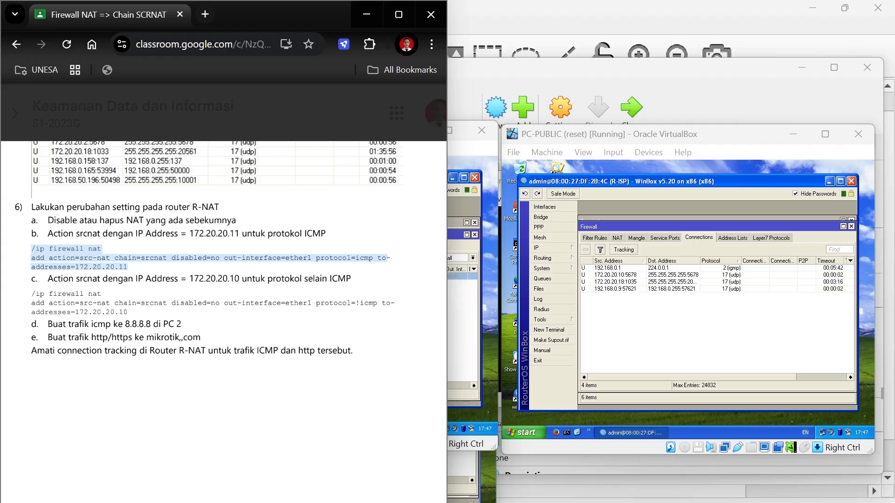
{"action": "right_click", "coordinate": [100, 258]}
{"action": "left_click", "coordinate": [117, 282]}
{"action": "scroll", "coordinate": [117, 282], "scroll_direction": "down", "scroll_amount": 1}
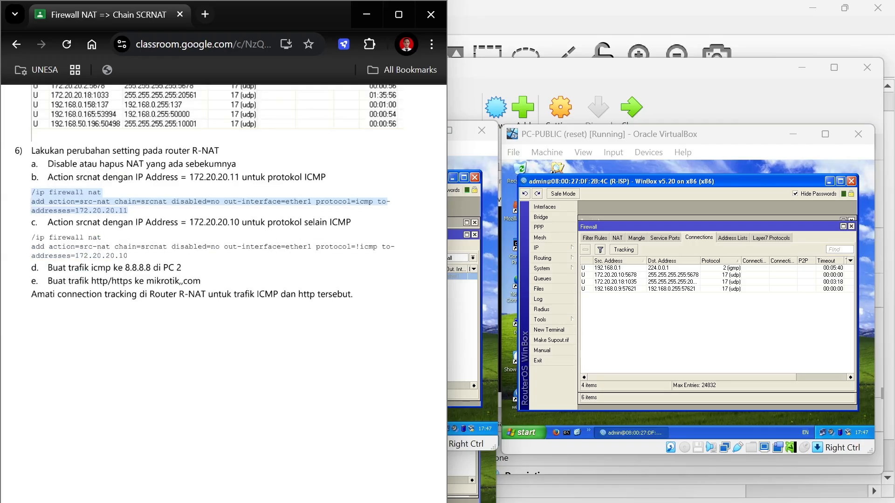
Open a new R-NAT terminal in WinBox on PC-2 and try to run the copied ICMP src-nat commands.
{"action": "left_click", "coordinate": [459, 326]}
{"action": "left_click", "coordinate": [172, 326]}
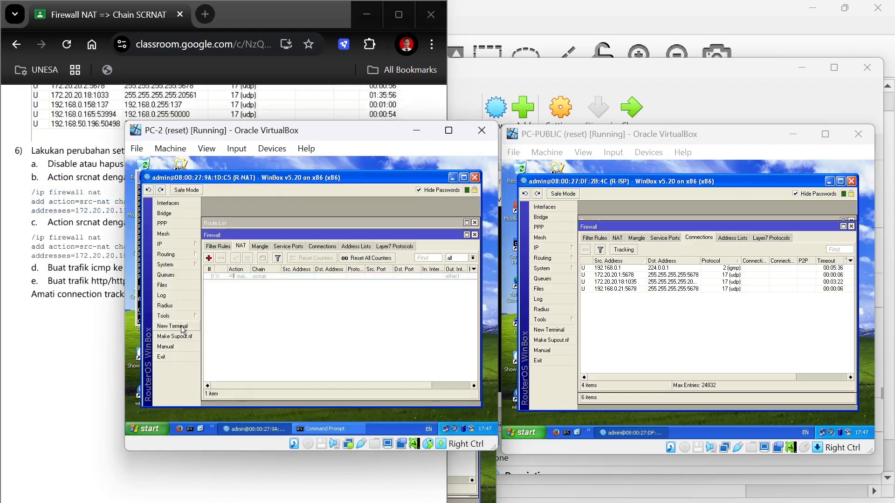
{"action": "left_click", "coordinate": [340, 220]}
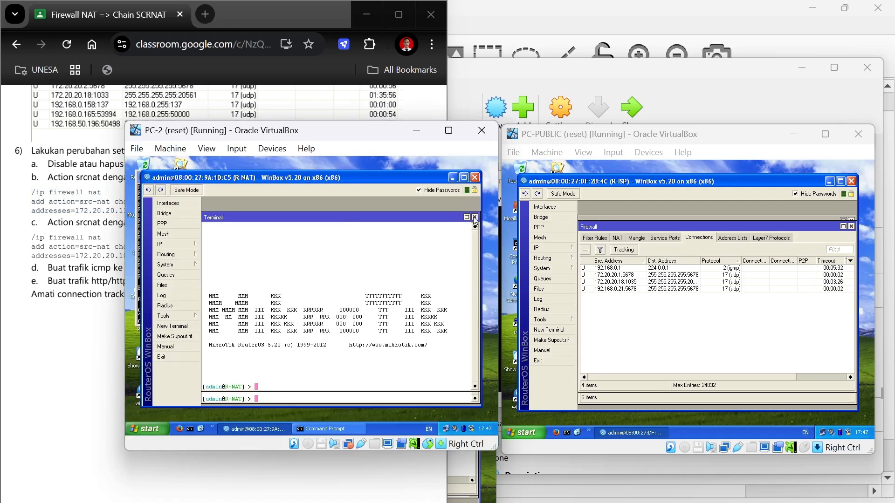
{"action": "left_click", "coordinate": [248, 397]}
{"action": "right_click", "coordinate": [256, 397]}
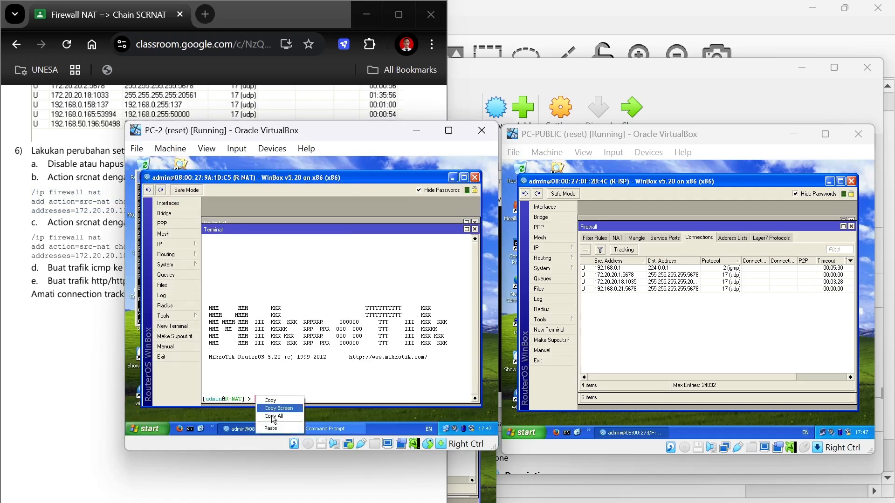
{"action": "left_click", "coordinate": [273, 428]}
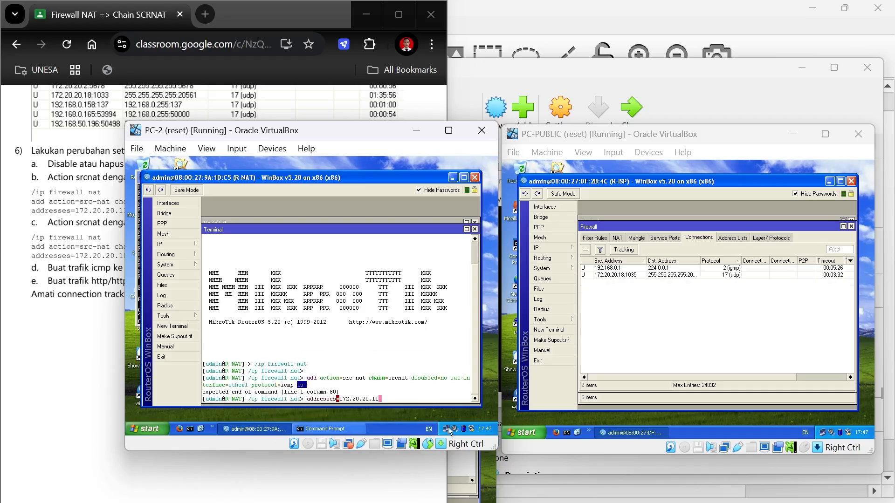
{"action": "key", "text": "Return"}
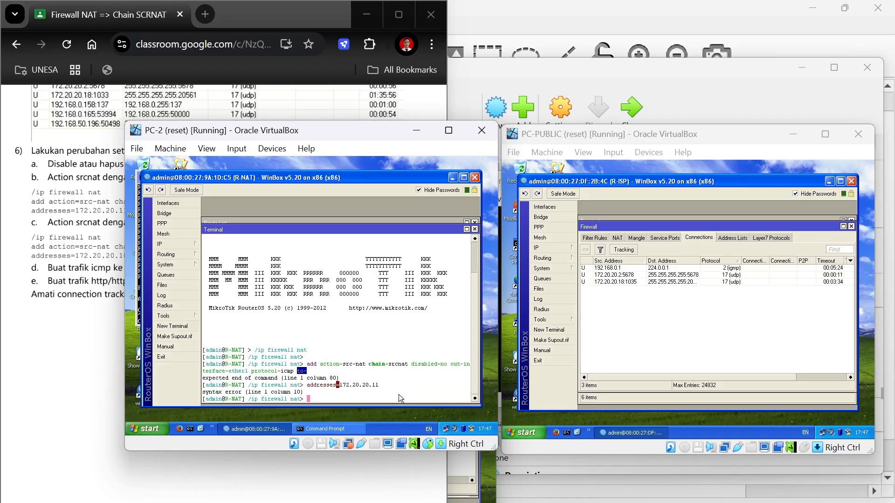
Switch to the R ISP notes in Notepad and copy the /ip firewall nat block containing both src-nat rules.
{"action": "mouse_move", "coordinate": [565, 456]}
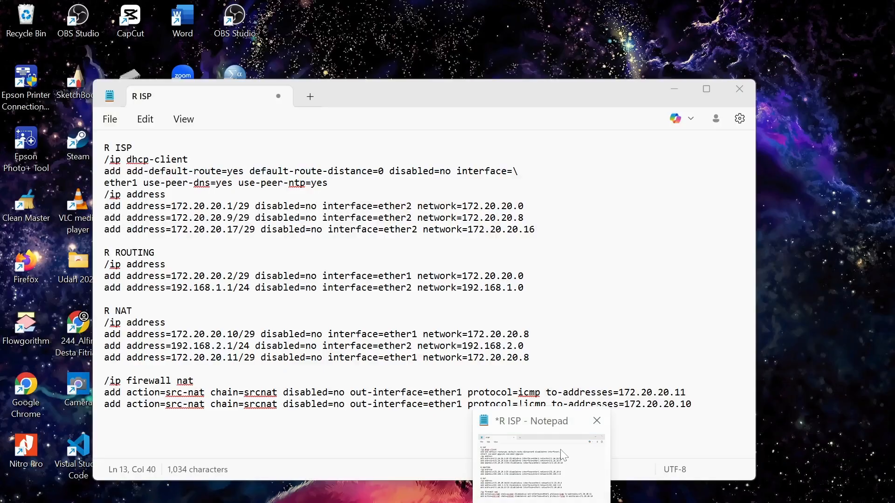
{"action": "left_click", "coordinate": [555, 475]}
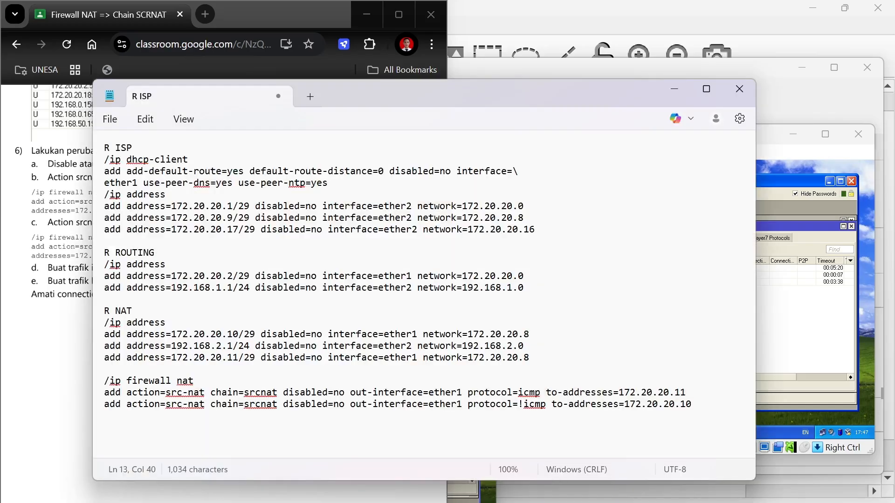
{"action": "left_click_drag", "start_coordinate": [105, 381], "coordinate": [702, 419]}
{"action": "key", "text": "super+c"}
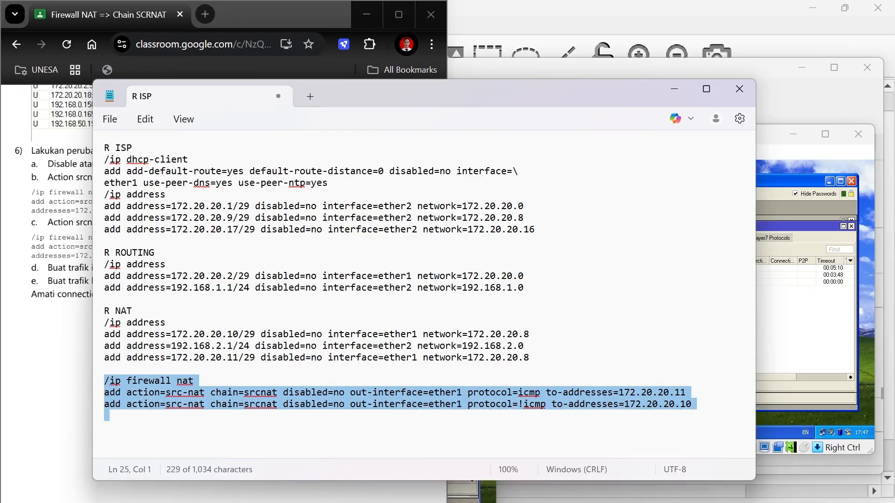
Try to run the copied block with both the icmp and !icmp src-nat rules in R-NAT's terminal on PC-2.
{"action": "mouse_move", "coordinate": [604, 502]}
{"action": "mouse_move", "coordinate": [469, 495]}
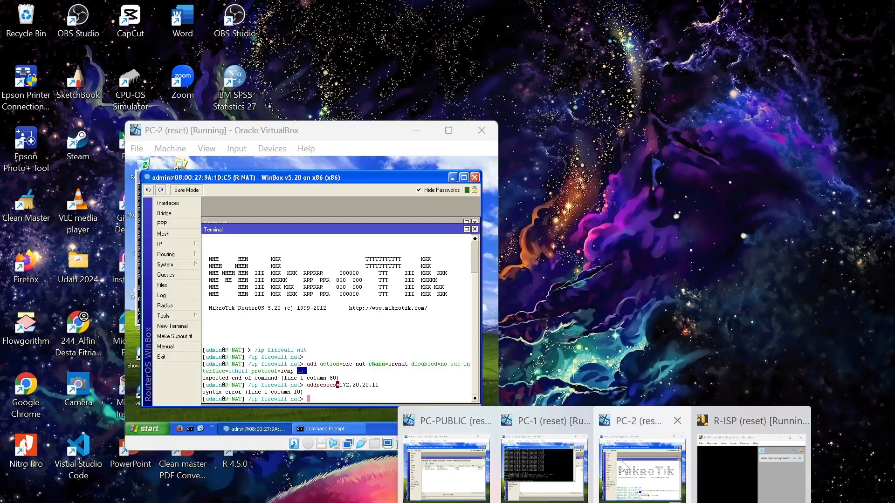
{"action": "left_click", "coordinate": [624, 467]}
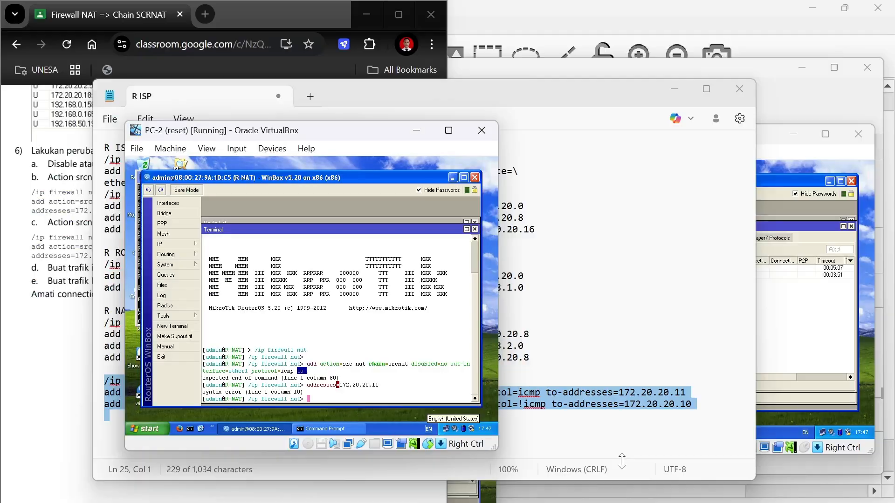
{"action": "right_click", "coordinate": [313, 398]}
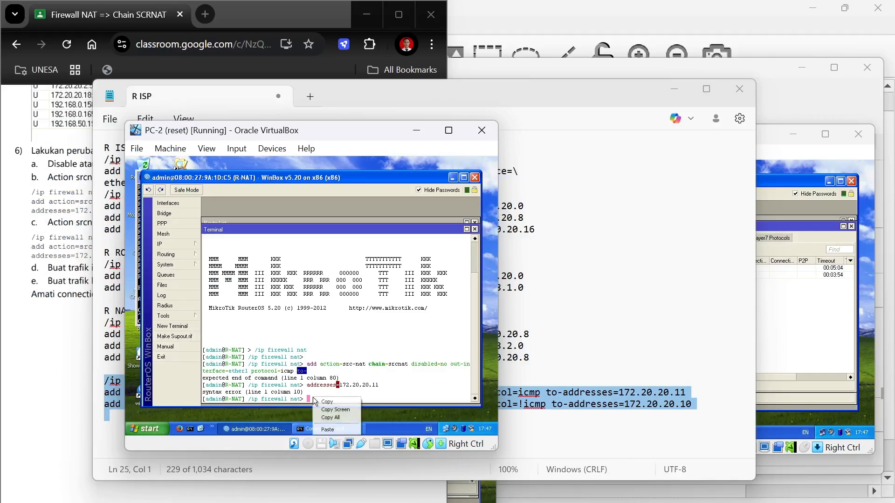
{"action": "left_click", "coordinate": [326, 429]}
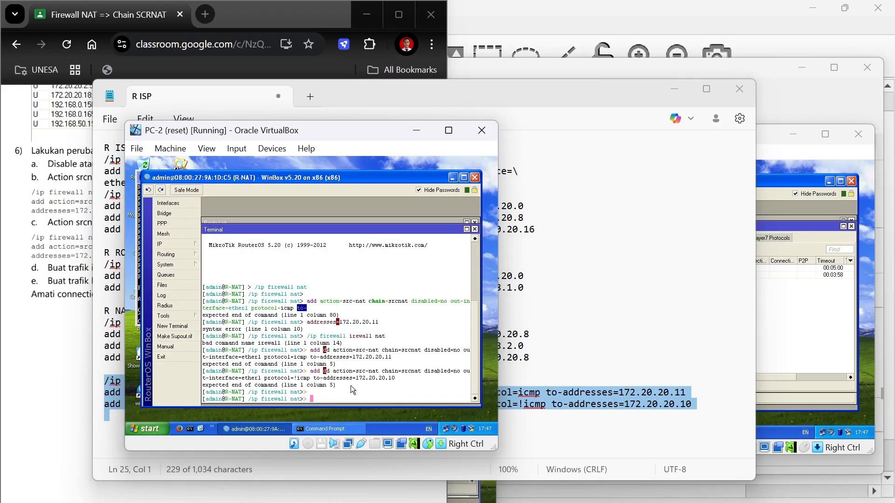
Select only the /ip firewall nat line and the protocol=icmp src-nat rule in the Notepad notes.
{"action": "left_click", "coordinate": [615, 393]}
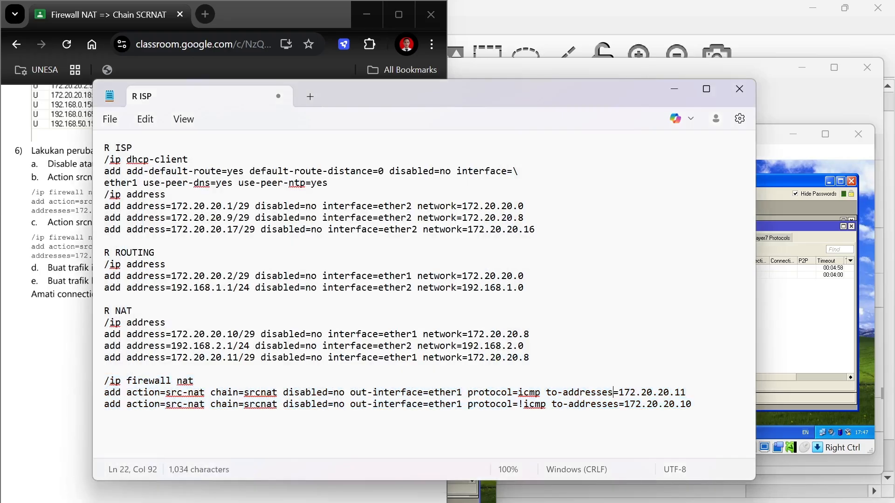
{"action": "left_click_drag", "start_coordinate": [95, 380], "coordinate": [107, 416]}
{"action": "key", "text": "shift+Up"}
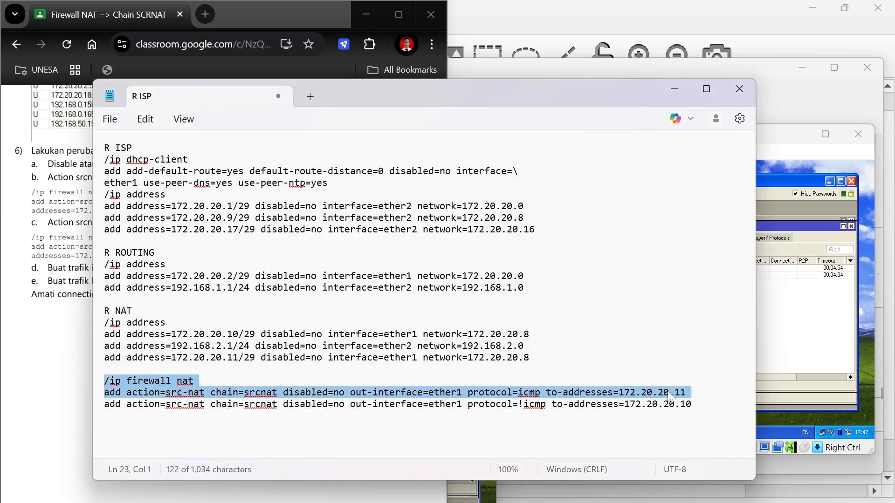
Try to run the /ip firewall nat line and the ICMP src-nat rule in PC-2's existing R-NAT terminal.
{"action": "left_click", "coordinate": [848, 393]}
{"action": "mouse_move", "coordinate": [604, 502]}
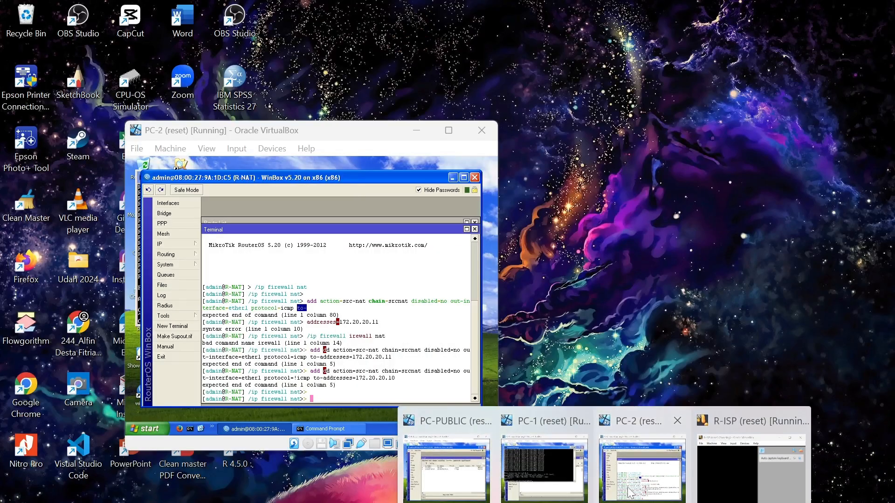
{"action": "left_click", "coordinate": [642, 464]}
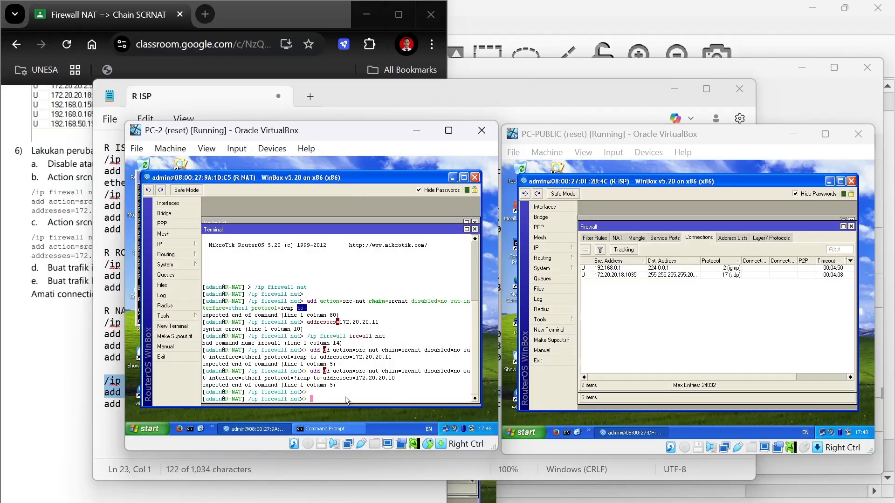
{"action": "right_click", "coordinate": [345, 396]}
{"action": "left_click", "coordinate": [362, 430]}
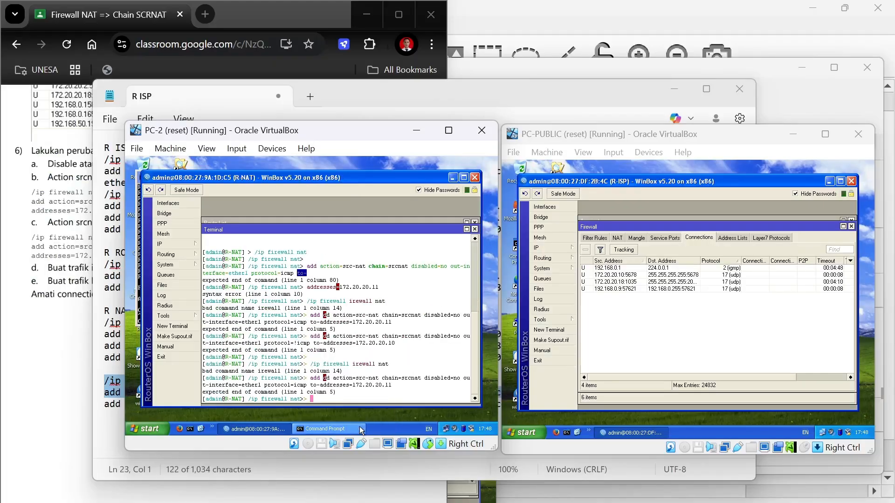
{"action": "right_click", "coordinate": [333, 400]}
{"action": "left_click", "coordinate": [339, 397]}
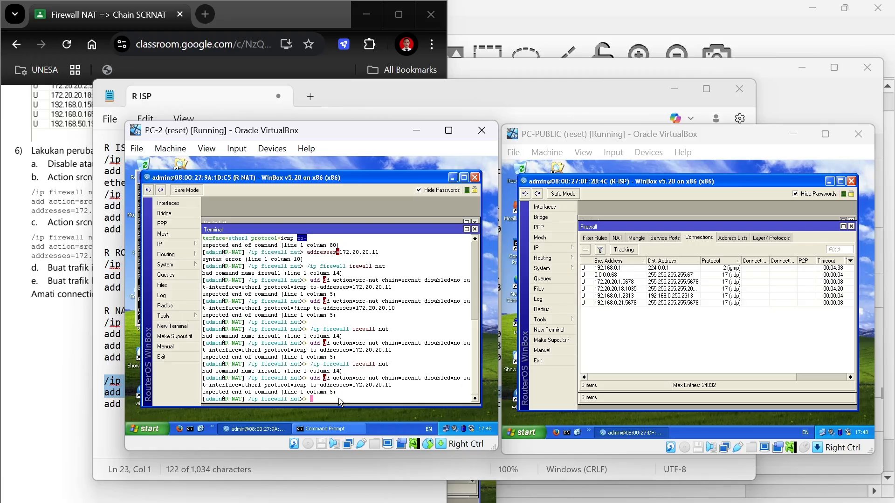
Return to Notepad and copy the /ip firewall nat line together with the protocol=icmp rule for 172.20.20.11.
{"action": "left_click", "coordinate": [314, 478]}
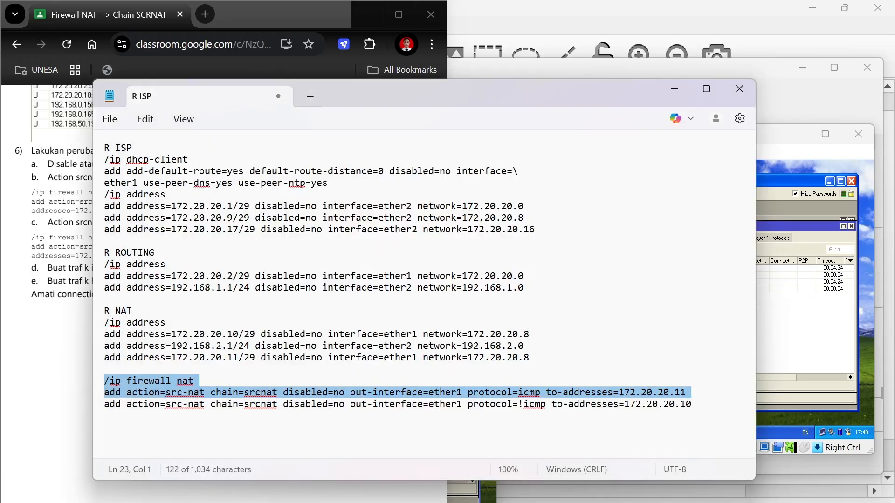
{"action": "left_click", "coordinate": [367, 404]}
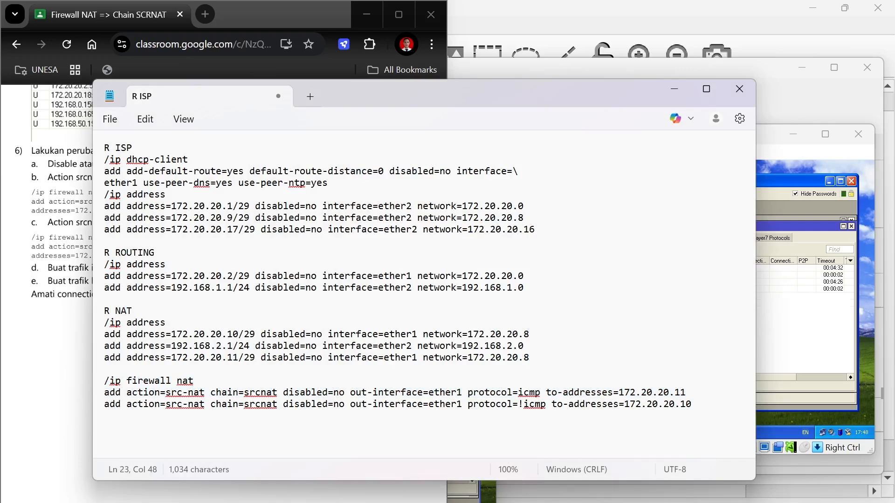
{"action": "left_click_drag", "start_coordinate": [104, 381], "coordinate": [104, 405]}
{"action": "key", "text": "super+c"}
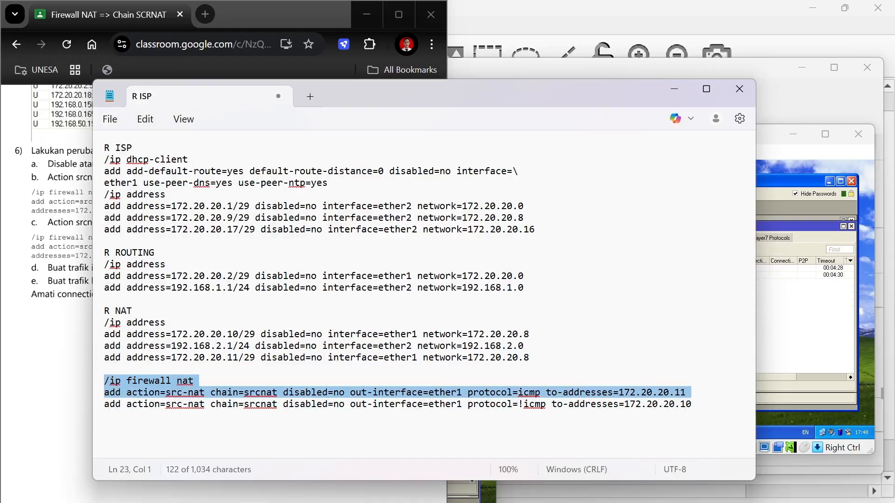
Replace PC-2's R-NAT terminal with a fresh one and add the ICMP src-nat rule on ether1 with to-addresses=172.20.20.11.
{"action": "left_click", "coordinate": [795, 348]}
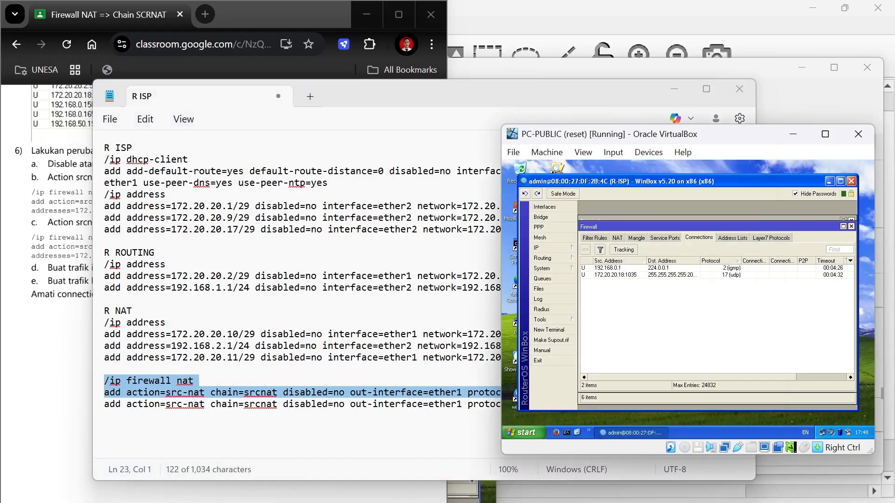
{"action": "left_click", "coordinate": [461, 501]}
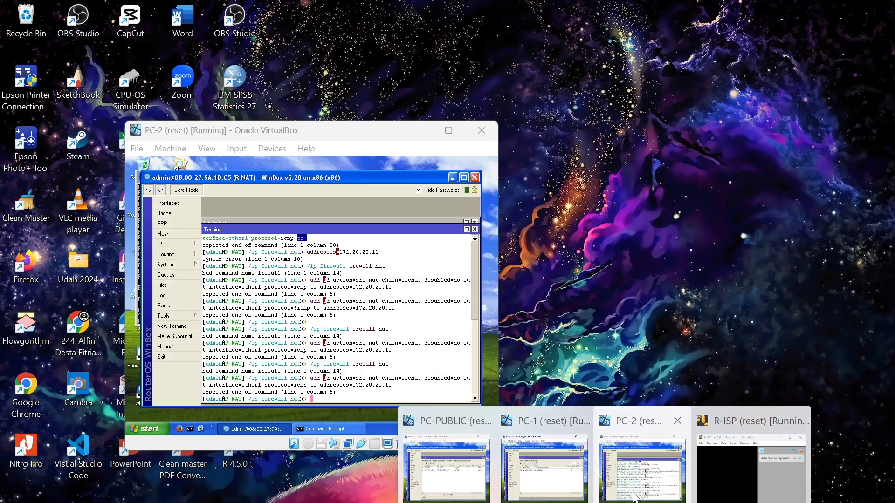
{"action": "left_click", "coordinate": [635, 498]}
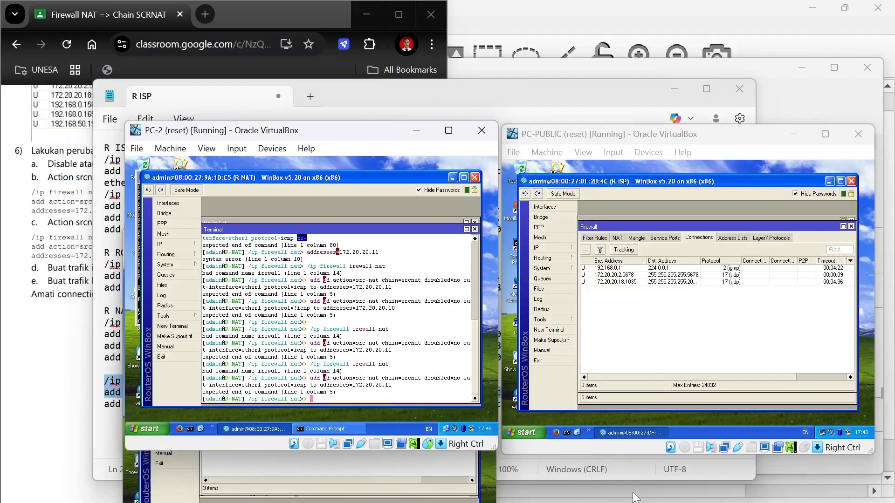
{"action": "left_click", "coordinate": [474, 228]}
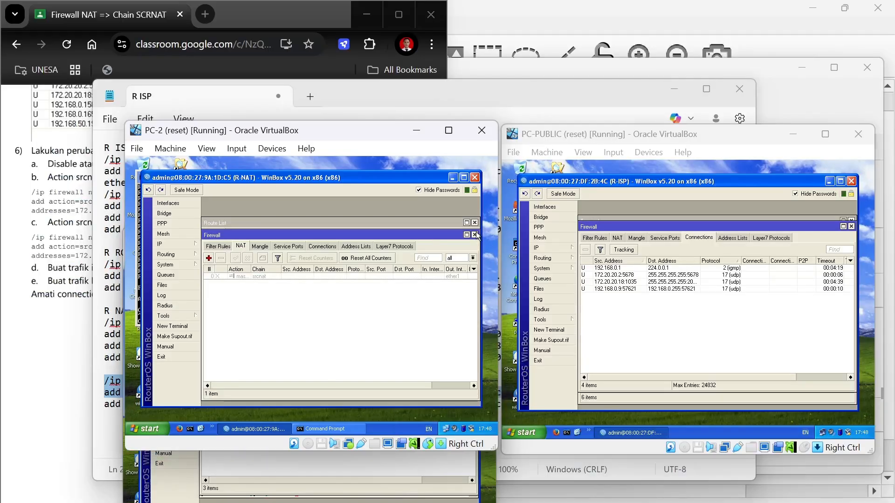
{"action": "left_click", "coordinate": [173, 327]}
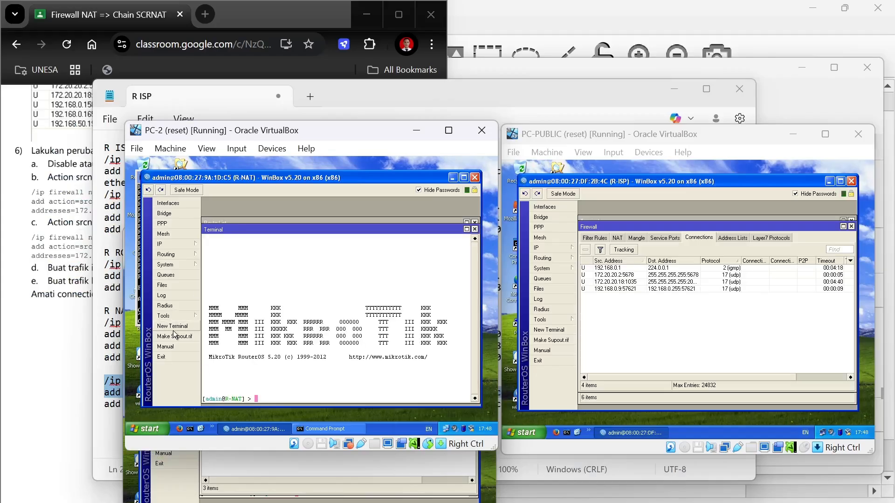
{"action": "right_click", "coordinate": [253, 385]}
{"action": "left_click", "coordinate": [281, 418]}
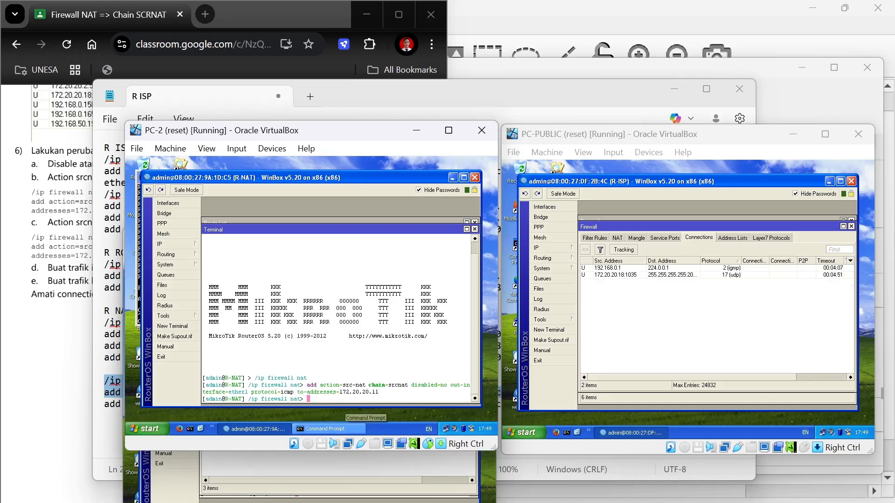
Copy the protocol=!icmp src-nat rule with to-addresses=172.20.20.10 from the Notepad notes.
{"action": "mouse_move", "coordinate": [572, 502]}
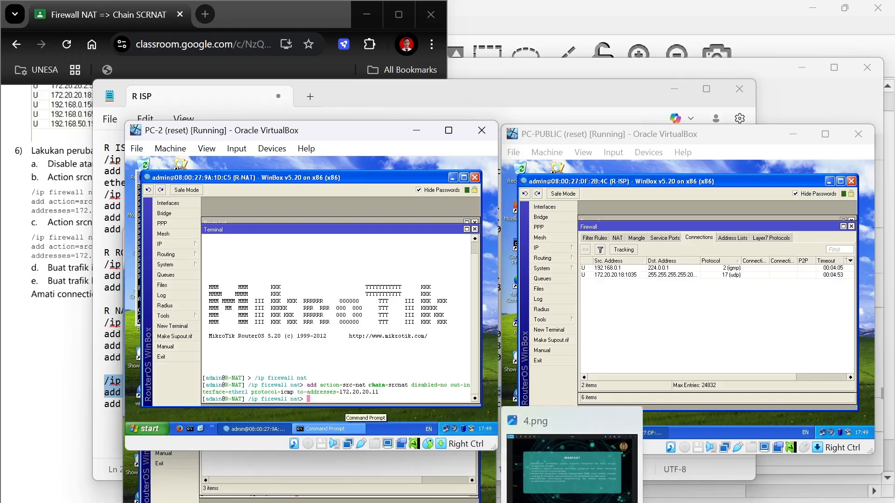
{"action": "mouse_move", "coordinate": [606, 502]}
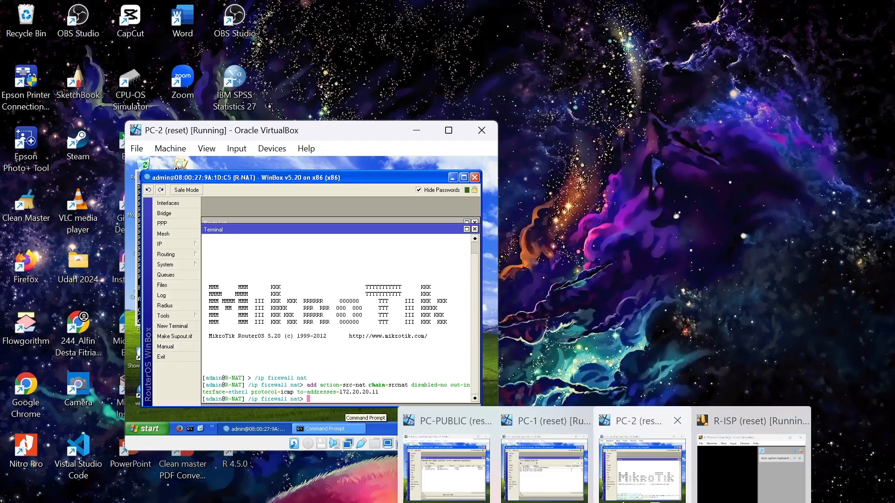
{"action": "left_click", "coordinate": [623, 502]}
{"action": "mouse_move", "coordinate": [542, 502]}
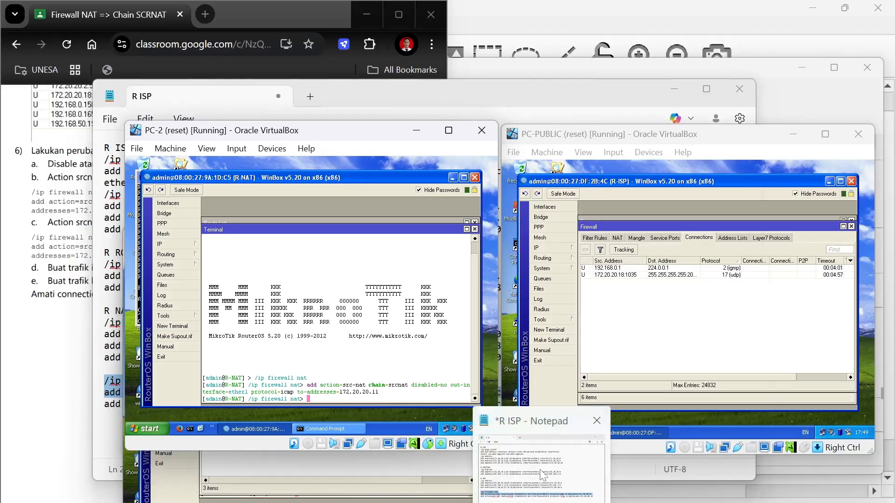
{"action": "left_click", "coordinate": [541, 475]}
{"action": "triple_click", "coordinate": [99, 406]}
{"action": "key", "text": "super+c"}
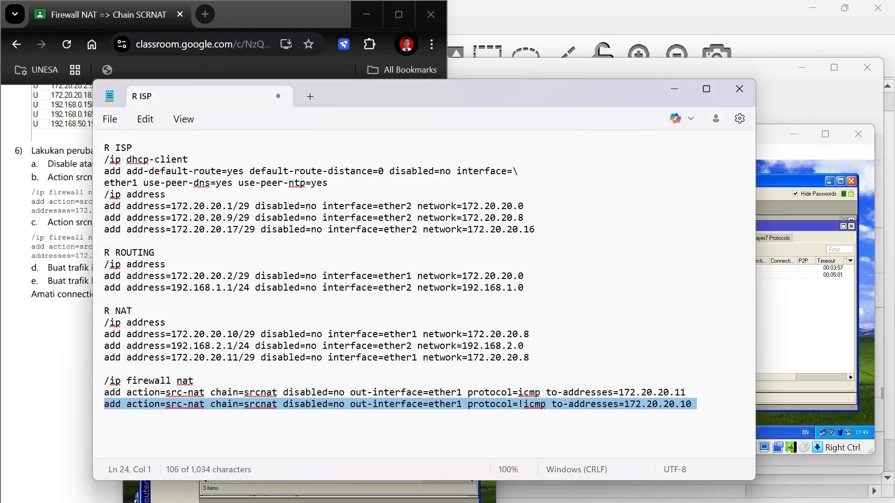
Add the copied protocol=!icmp src-nat rule on ether1 with to-addresses=172.20.20.10 in PC-2's R-NAT terminal.
{"action": "left_click", "coordinate": [798, 377]}
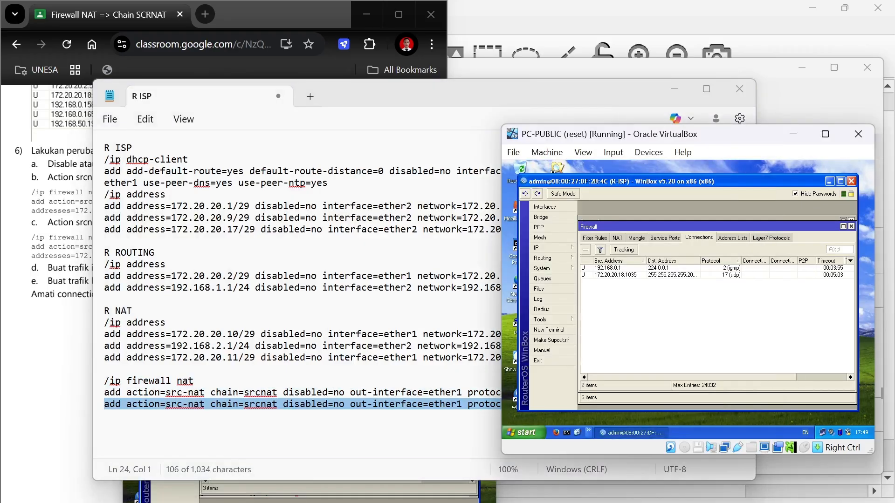
{"action": "left_click", "coordinate": [466, 493]}
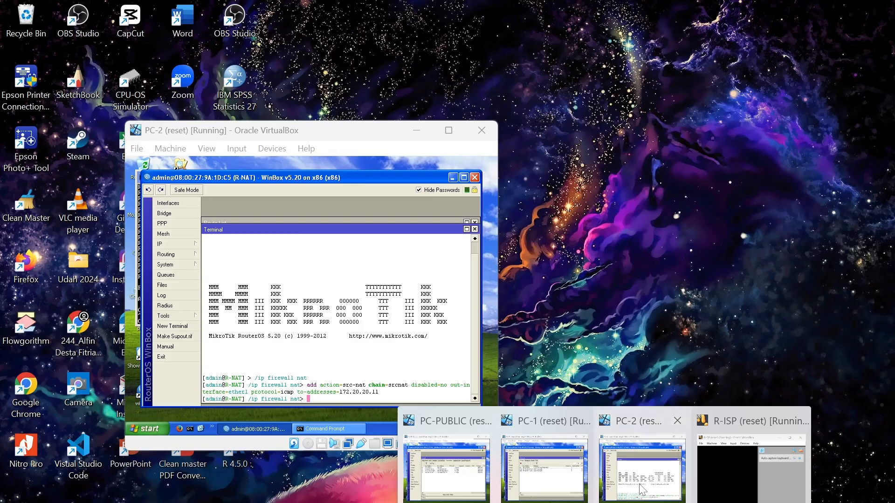
{"action": "left_click", "coordinate": [643, 466]}
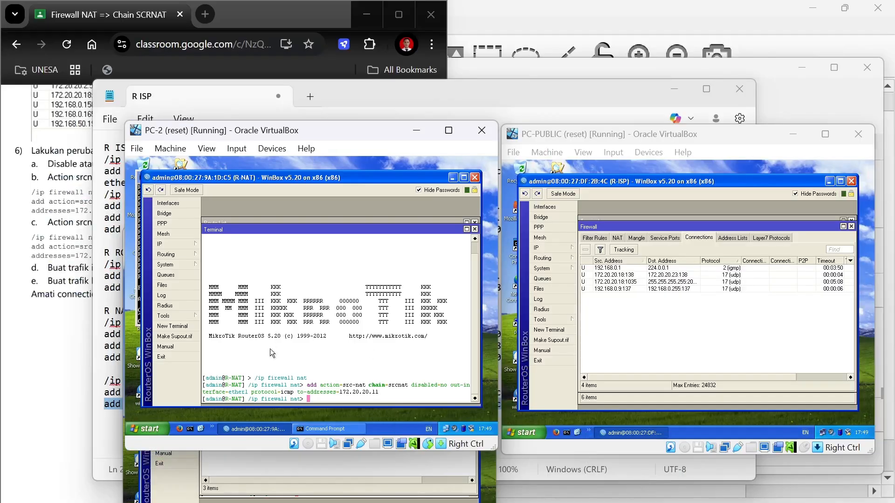
{"action": "right_click", "coordinate": [320, 396]}
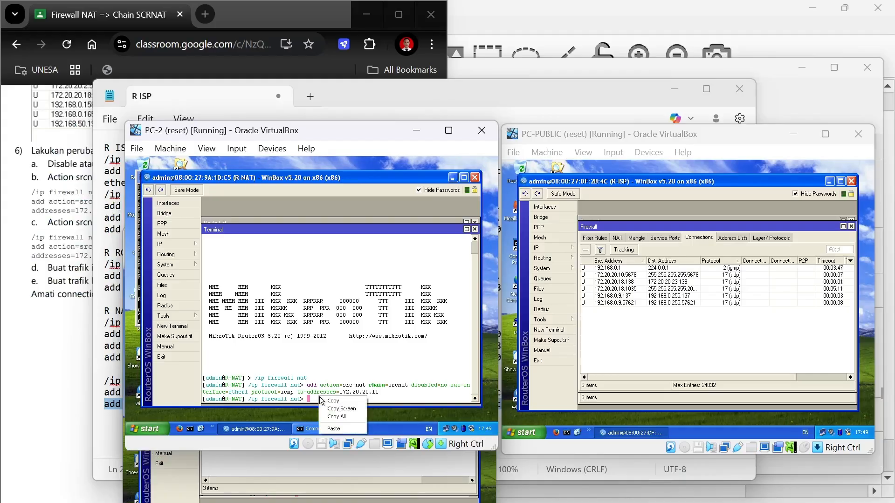
{"action": "left_click", "coordinate": [339, 424]}
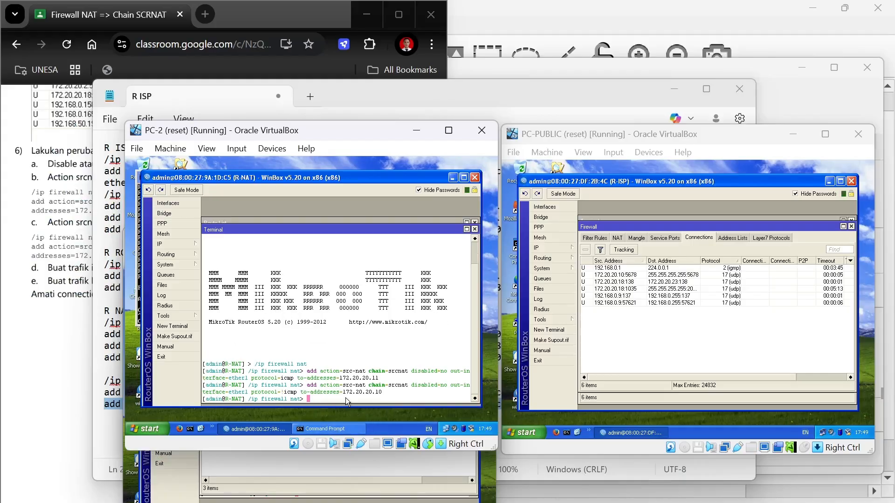
{"action": "key", "text": "Return"}
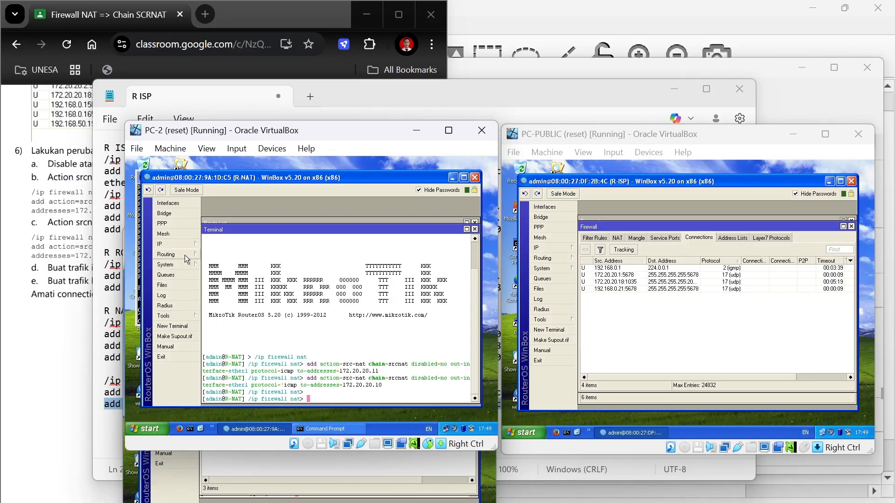
Open R-NAT's firewall NAT list on PC-2 and check the src-nat rules against the Classroom instructions.
{"action": "mouse_move", "coordinate": [185, 266]}
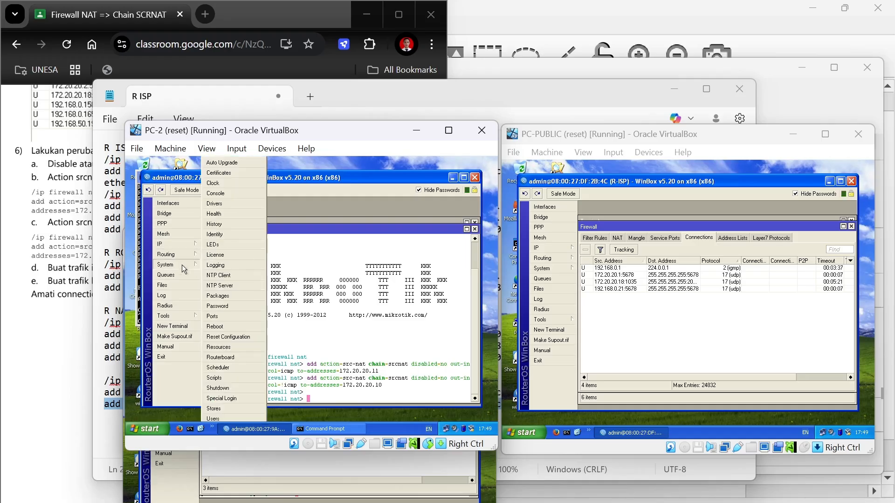
{"action": "mouse_move", "coordinate": [187, 244]}
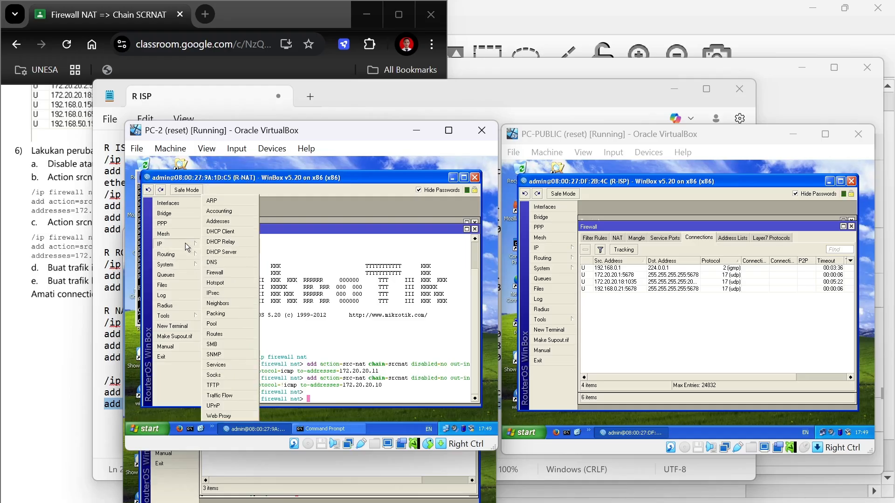
{"action": "left_click", "coordinate": [236, 273]}
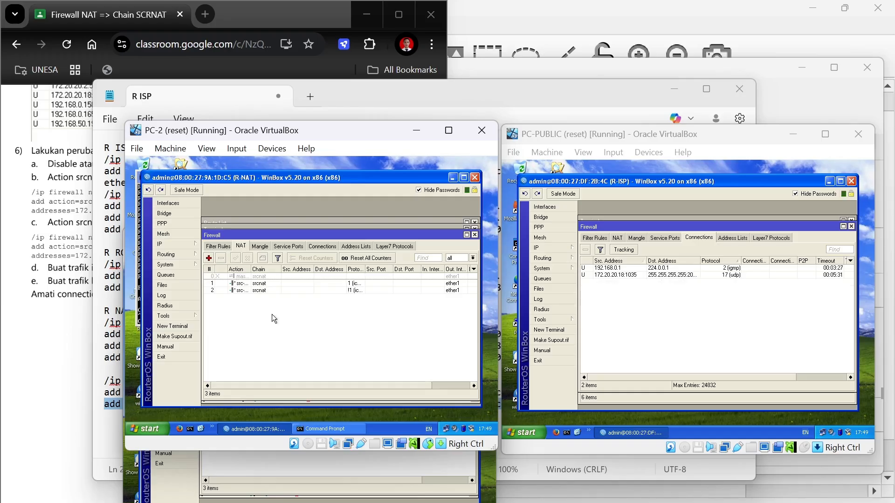
{"action": "key", "text": "alt+Tab"}
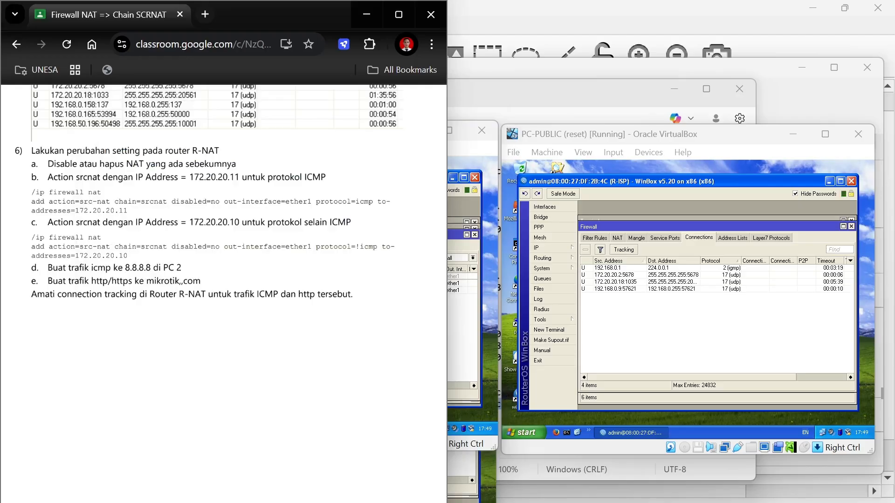
Generate ICMP traffic by pinging 8.8.8.8 from PC-2's Command Prompt.
{"action": "left_click", "coordinate": [459, 337]}
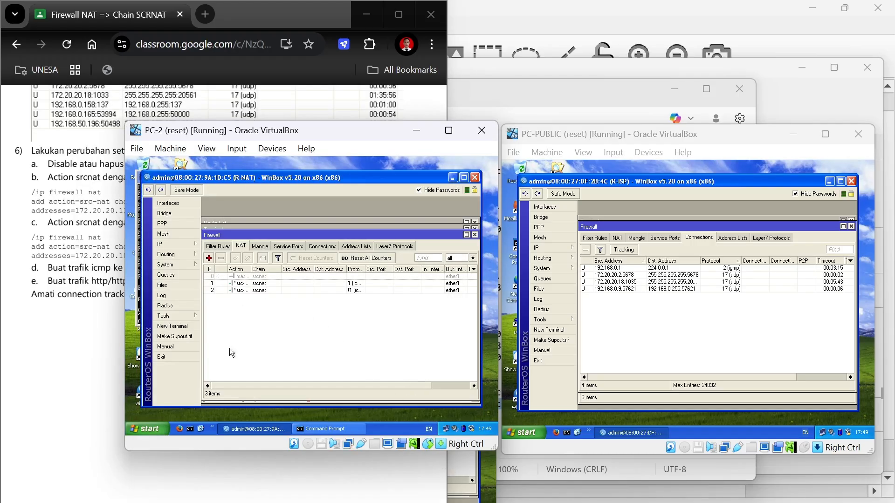
{"action": "left_click", "coordinate": [320, 430]}
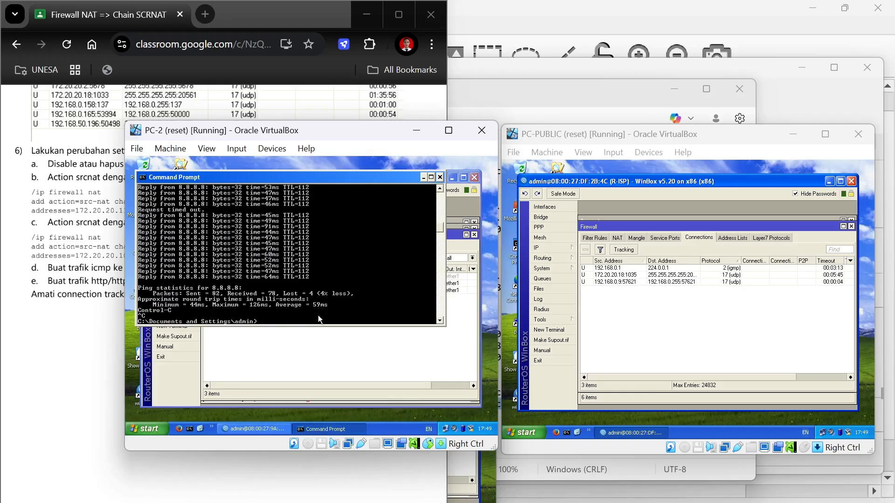
{"action": "type", "text": "ping 8.8.8.8"}
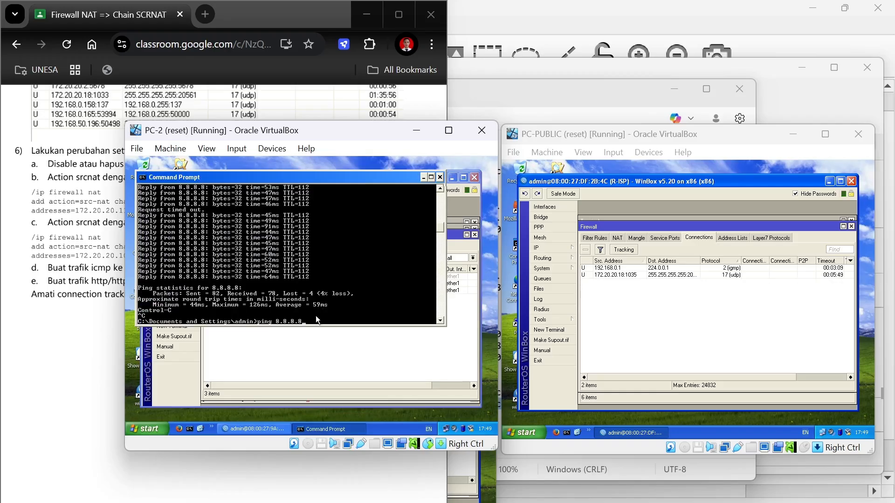
{"action": "key", "text": "Return"}
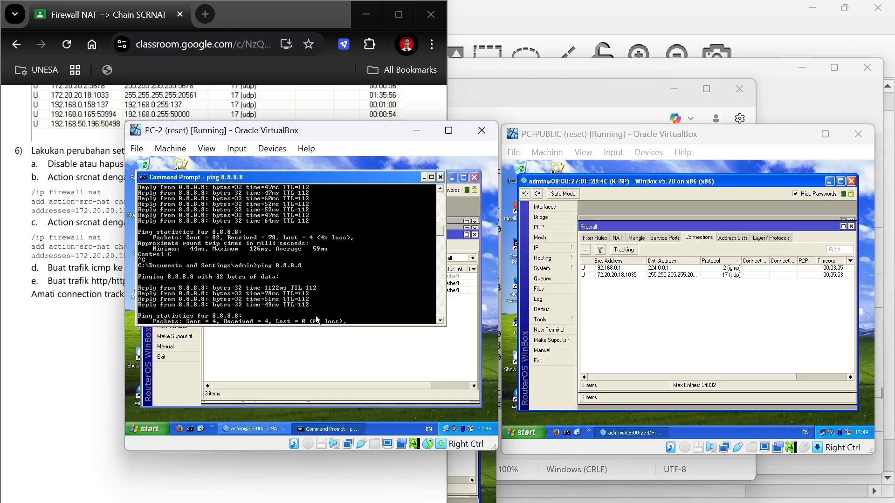
Check the next Classroom task and generate web traffic by opening mikrotik.com in Firefox on PC-2.
{"action": "left_click", "coordinate": [223, 350]}
{"action": "left_click", "coordinate": [70, 350]}
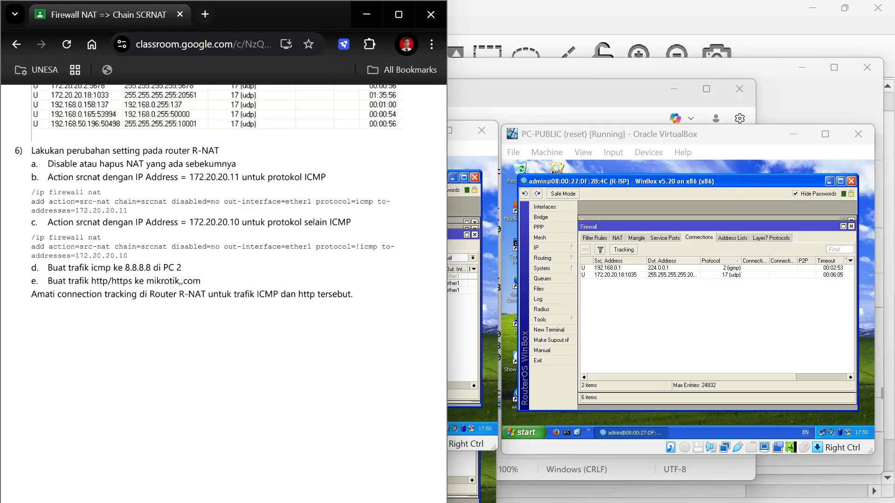
{"action": "mouse_move", "coordinate": [604, 502]}
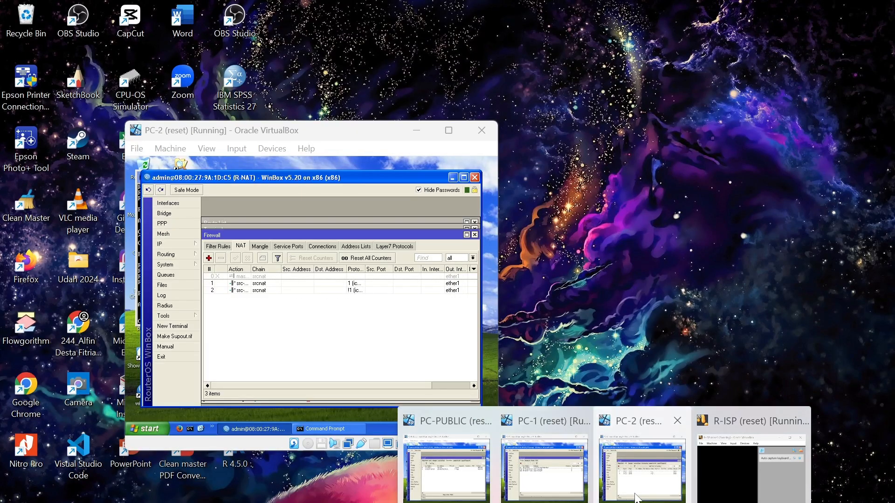
{"action": "left_click", "coordinate": [643, 466]}
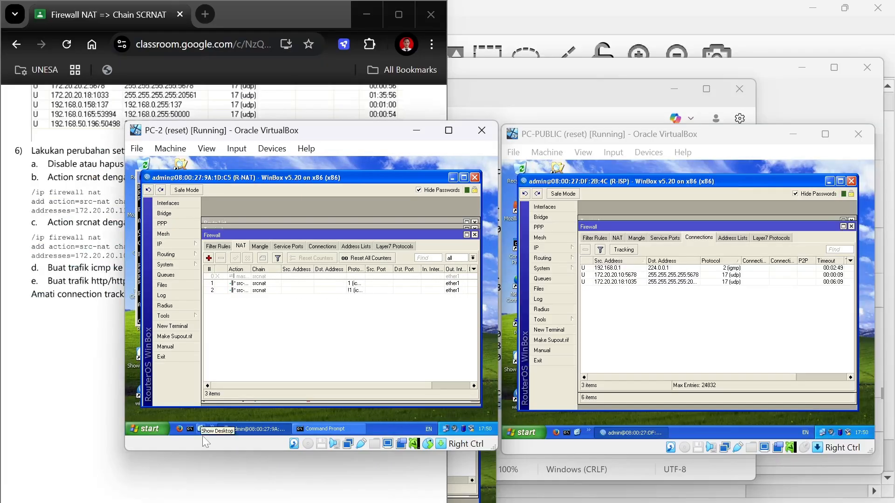
{"action": "left_click", "coordinate": [180, 432]}
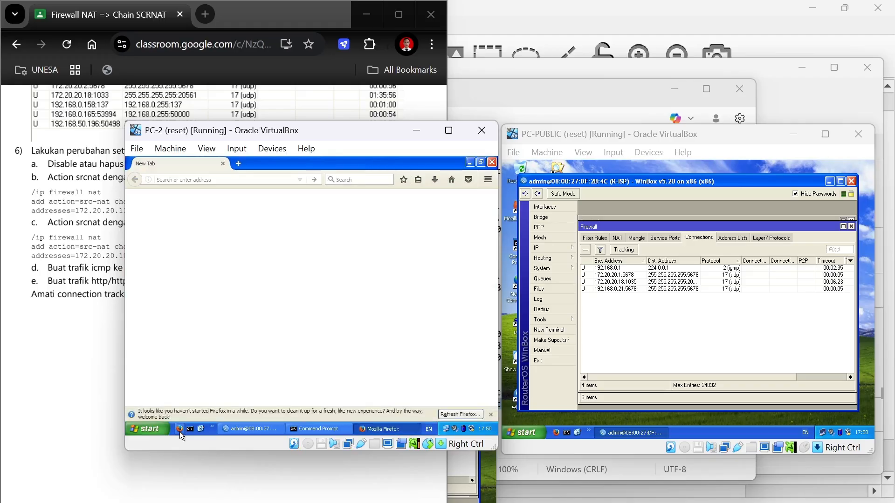
{"action": "type", "text": "mikrotik"}
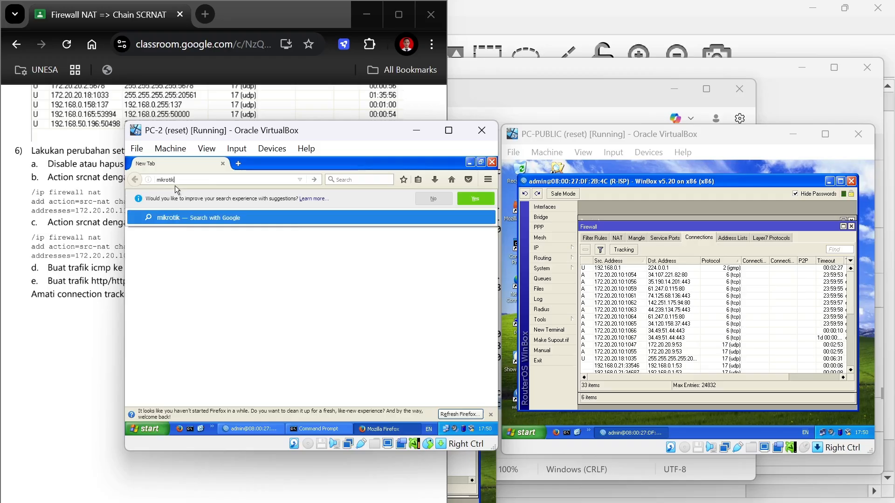
{"action": "type", "text": ".com"}
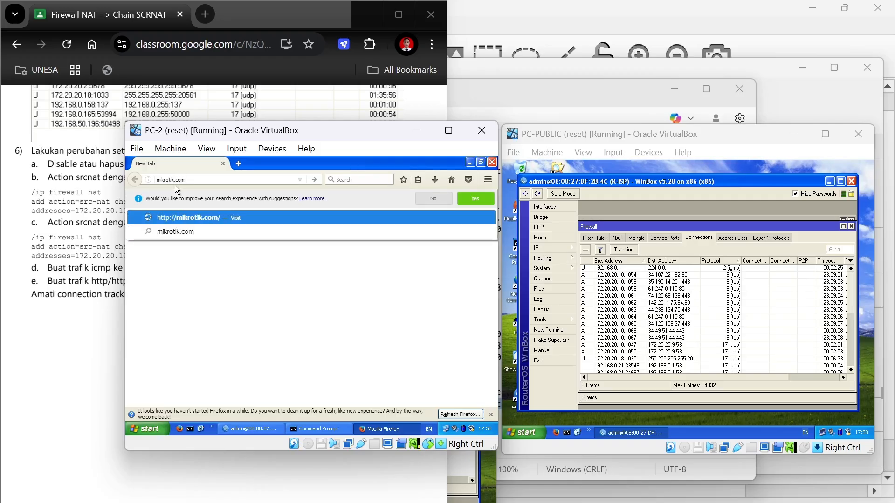
{"action": "key", "text": "Return"}
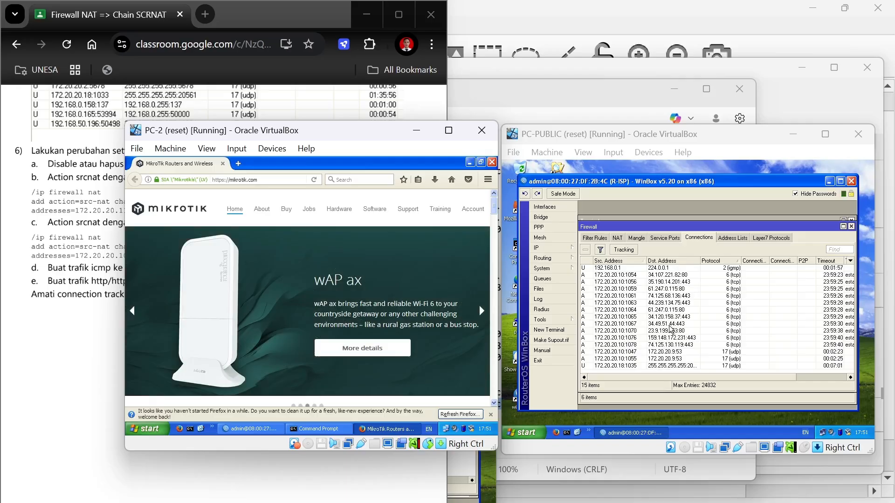
Examine the source addresses and protocols in PC-PUBLIC's R-ISP connection list while browsing further down the MikroTik home page on PC-2.
{"action": "key", "text": "alt+Tab"}
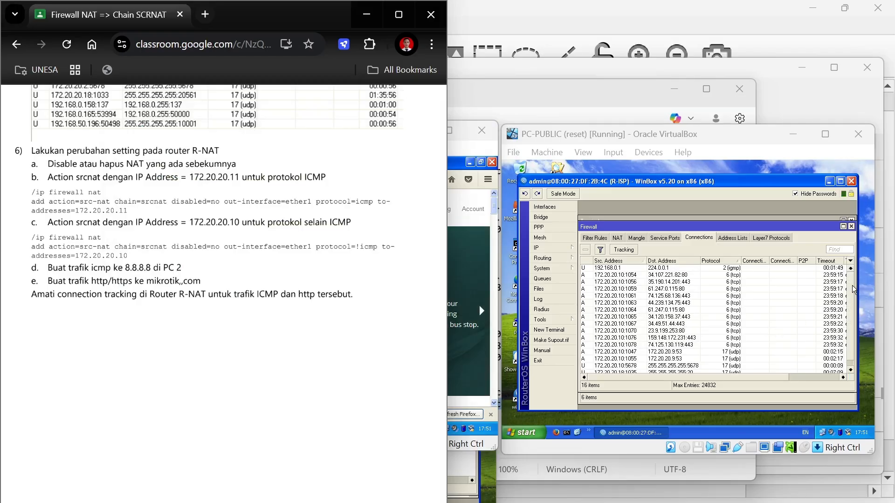
{"action": "scroll", "coordinate": [784, 326], "scroll_direction": "down", "scroll_amount": 1}
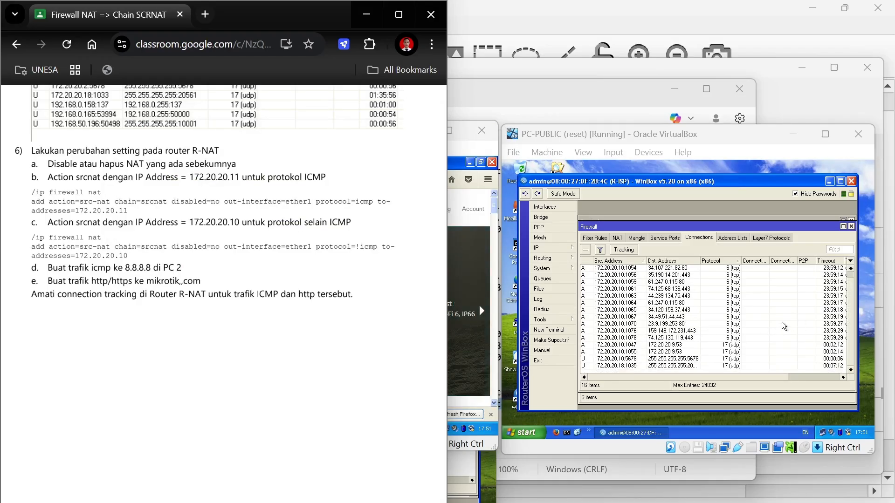
{"action": "scroll", "coordinate": [784, 327], "scroll_direction": "up", "scroll_amount": 1}
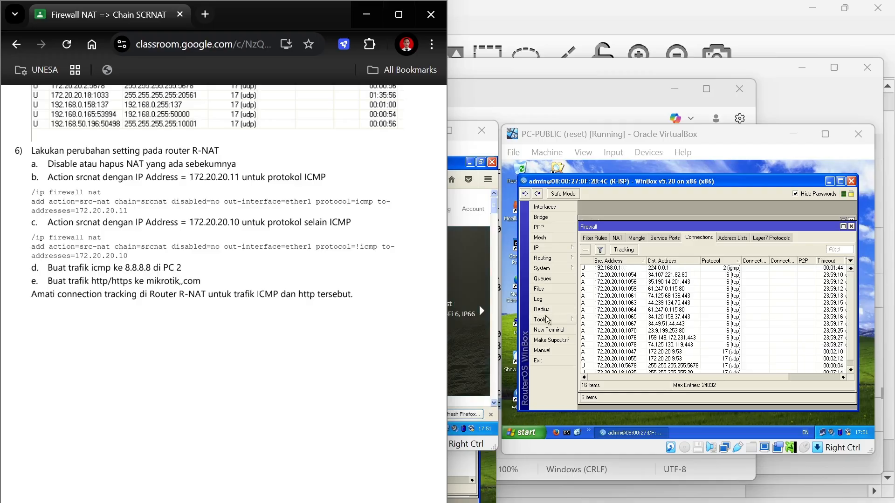
{"action": "left_click", "coordinate": [458, 318]}
{"action": "scroll", "coordinate": [458, 318], "scroll_direction": "down", "scroll_amount": 2}
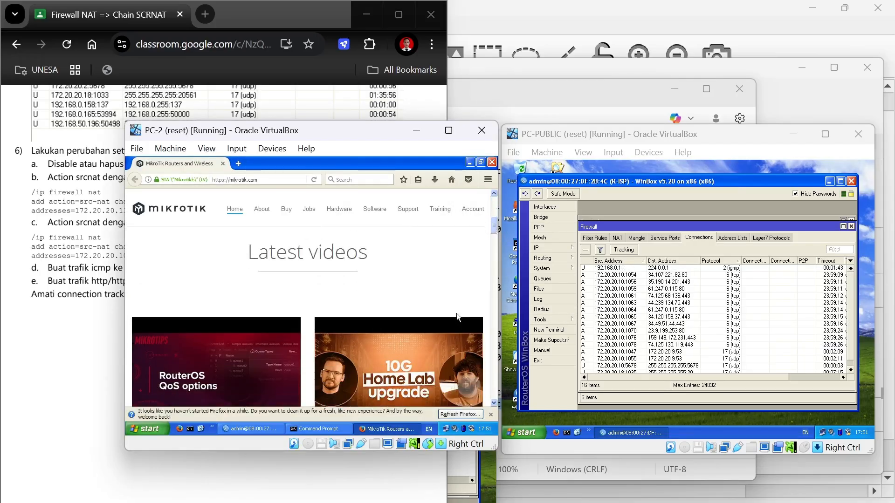
{"action": "scroll", "coordinate": [740, 318], "scroll_direction": "down", "scroll_amount": 1}
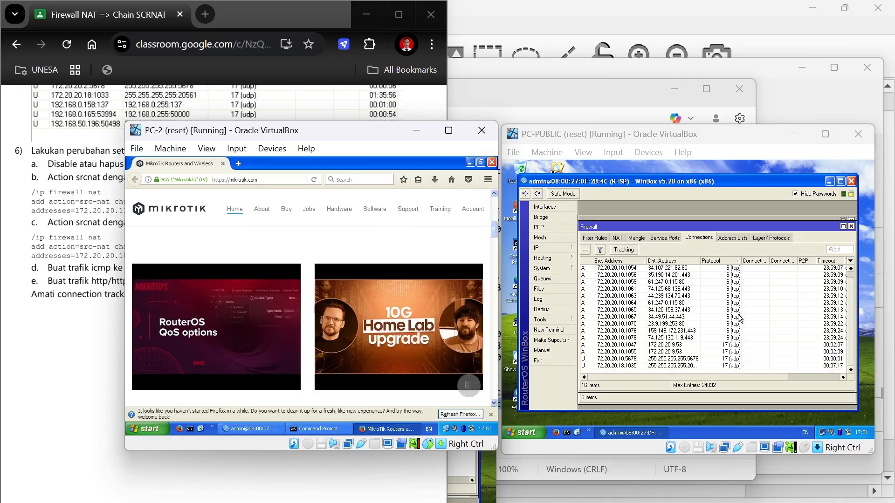
{"action": "scroll", "coordinate": [739, 318], "scroll_direction": "up", "scroll_amount": 1}
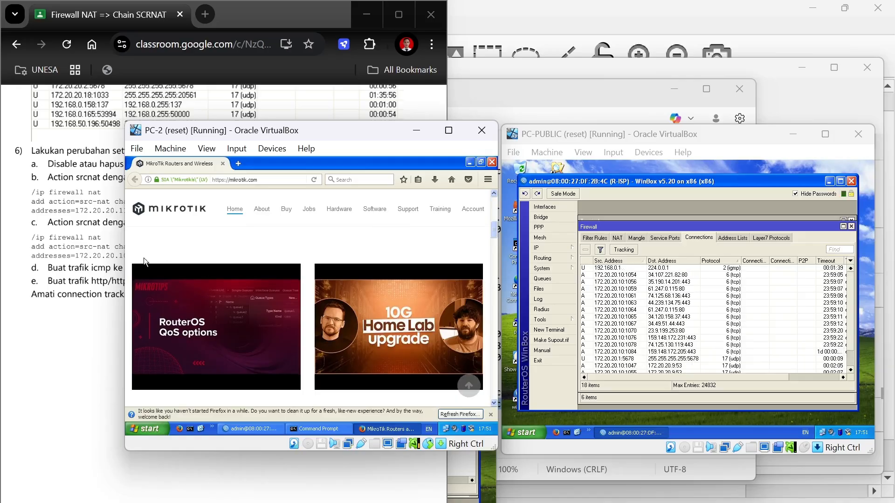
{"action": "left_click", "coordinate": [90, 262]}
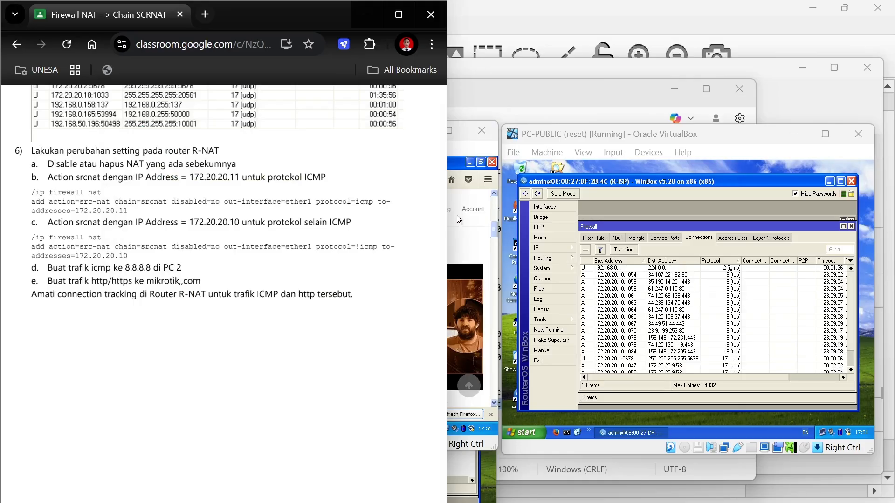
{"action": "left_click", "coordinate": [461, 153]}
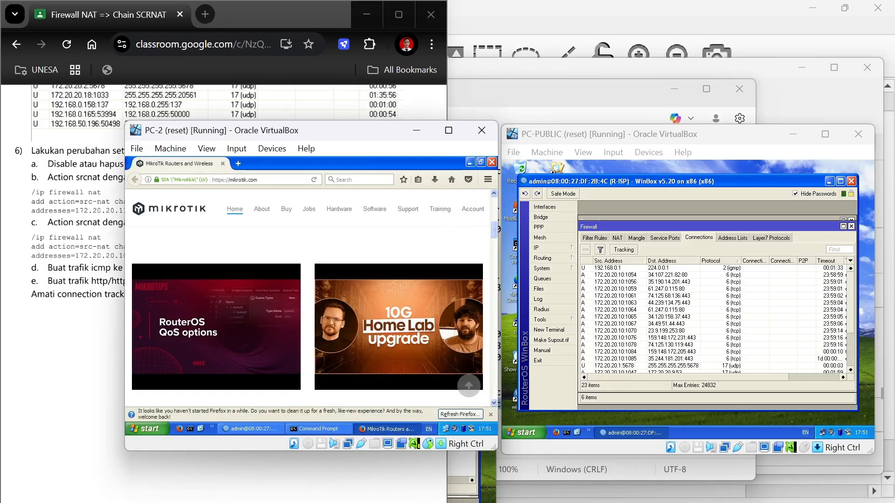
Switch to the 4.png slide in Photos, show it full screen and advance to the KESIMPULAN slide.
{"action": "mouse_move", "coordinate": [580, 470]}
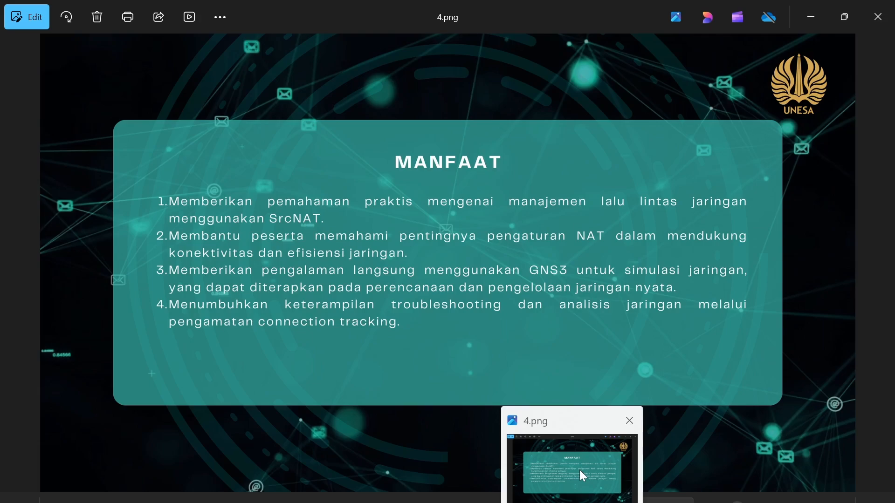
{"action": "left_click", "coordinate": [580, 470]}
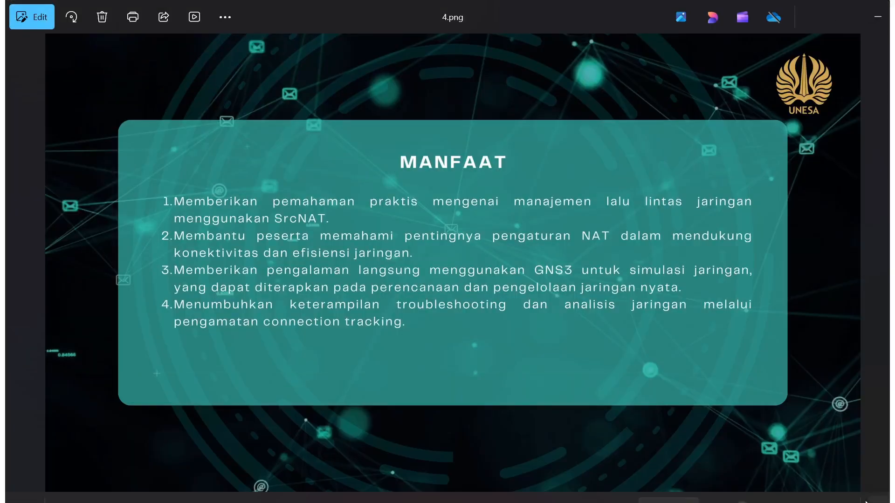
{"action": "key", "text": "F11"}
{"action": "left_click", "coordinate": [876, 263]}
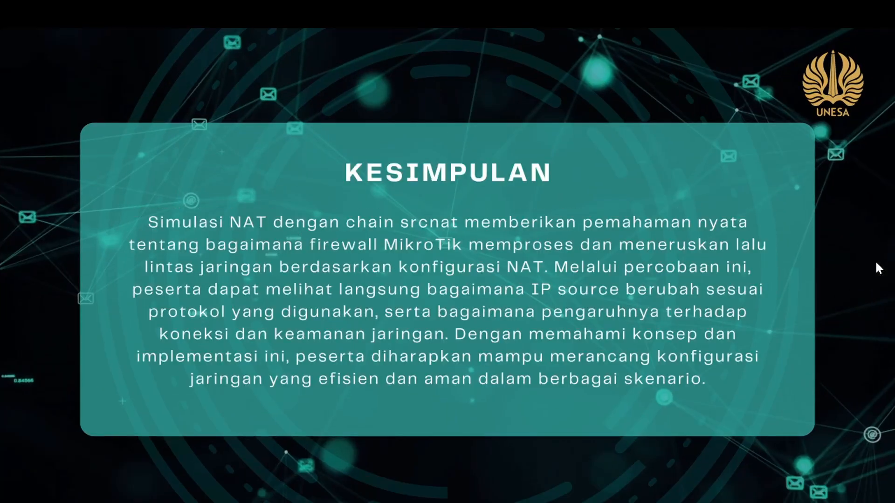